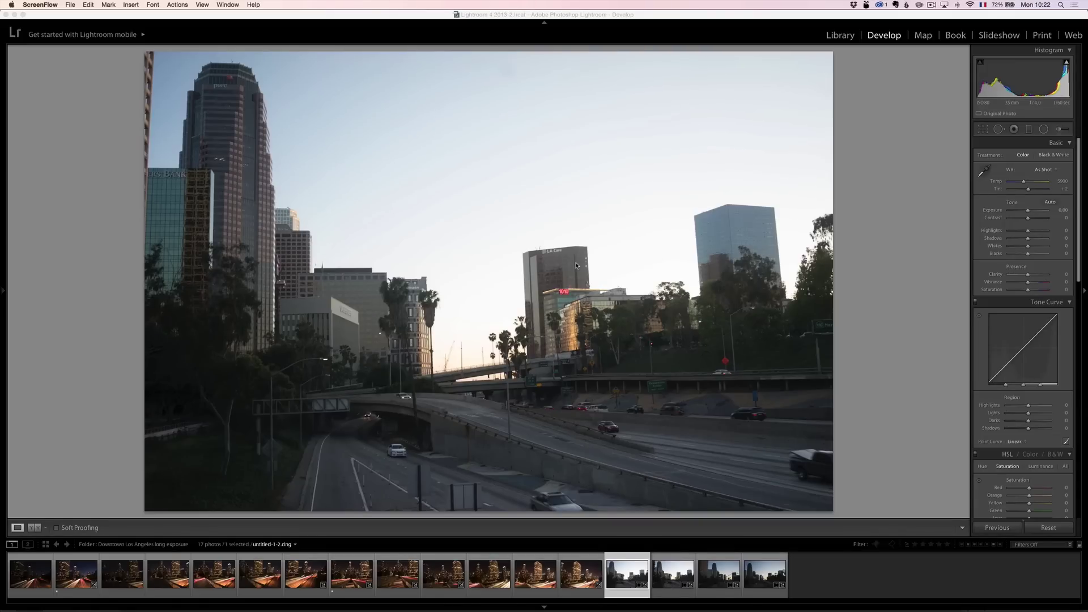
Look through the last three daylight and dusk skyline photos.
{"action": "left_click", "coordinate": [667, 578]}
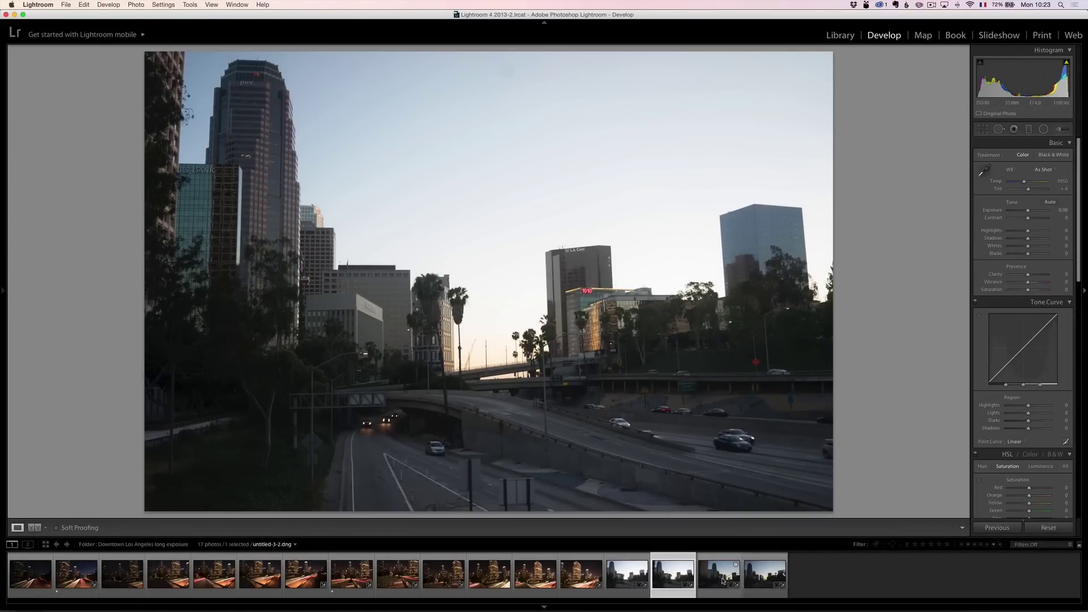
{"action": "left_click", "coordinate": [723, 578]}
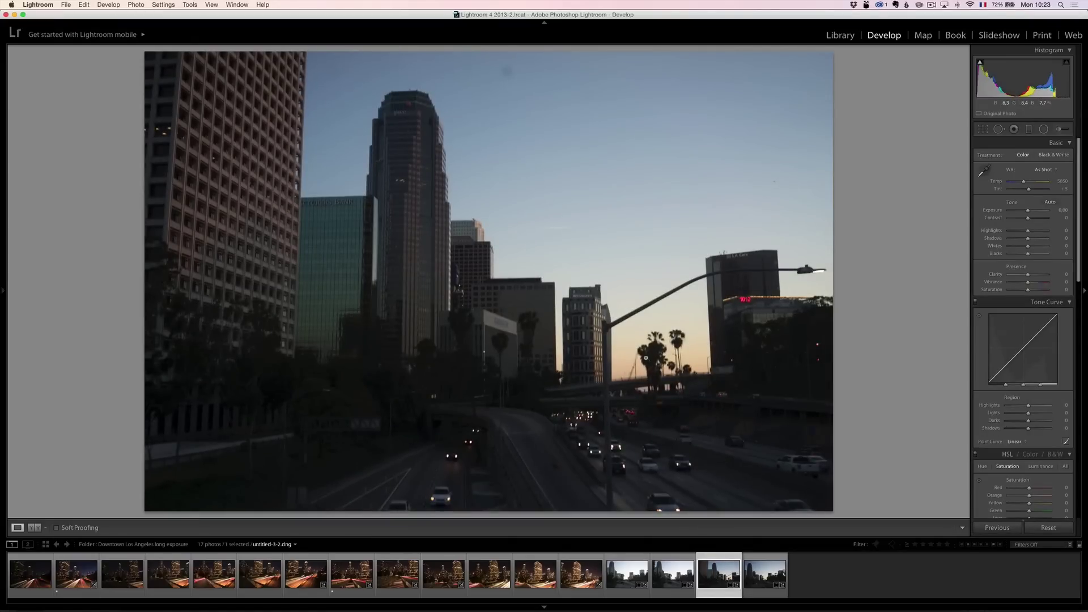
{"action": "left_click", "coordinate": [765, 575]}
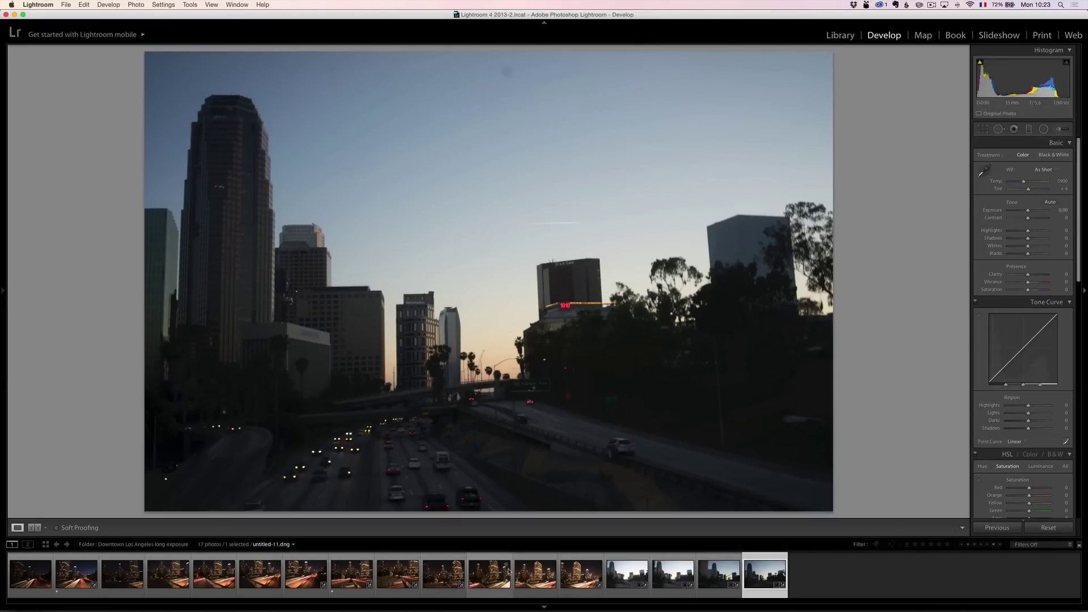
Open the first night photo and display its file name and exposure information over the image.
{"action": "left_click", "coordinate": [35, 573]}
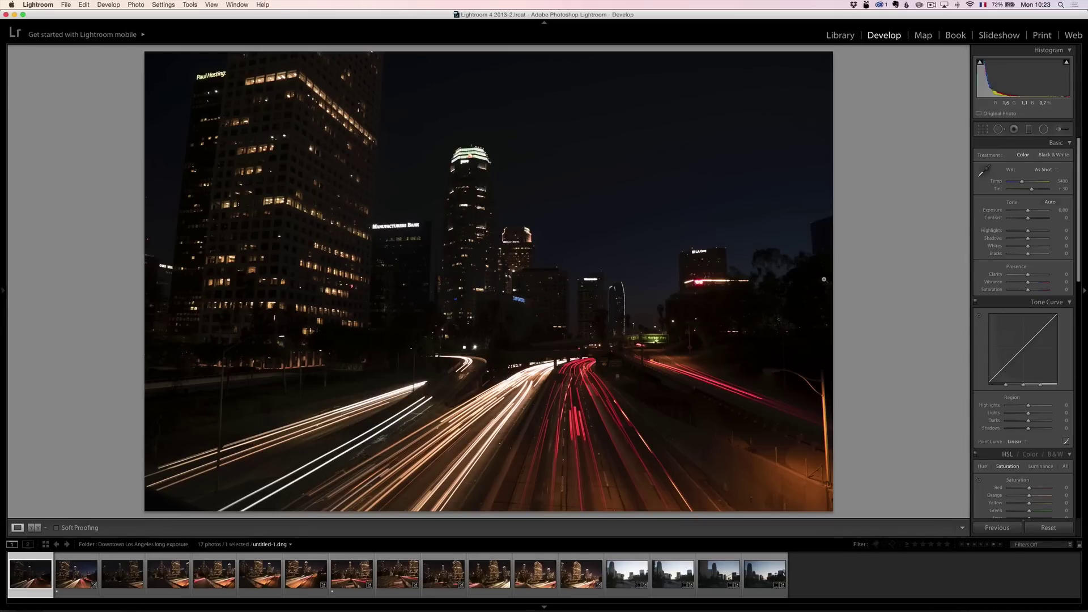
{"action": "key", "text": "i"}
{"action": "key", "text": "i"}
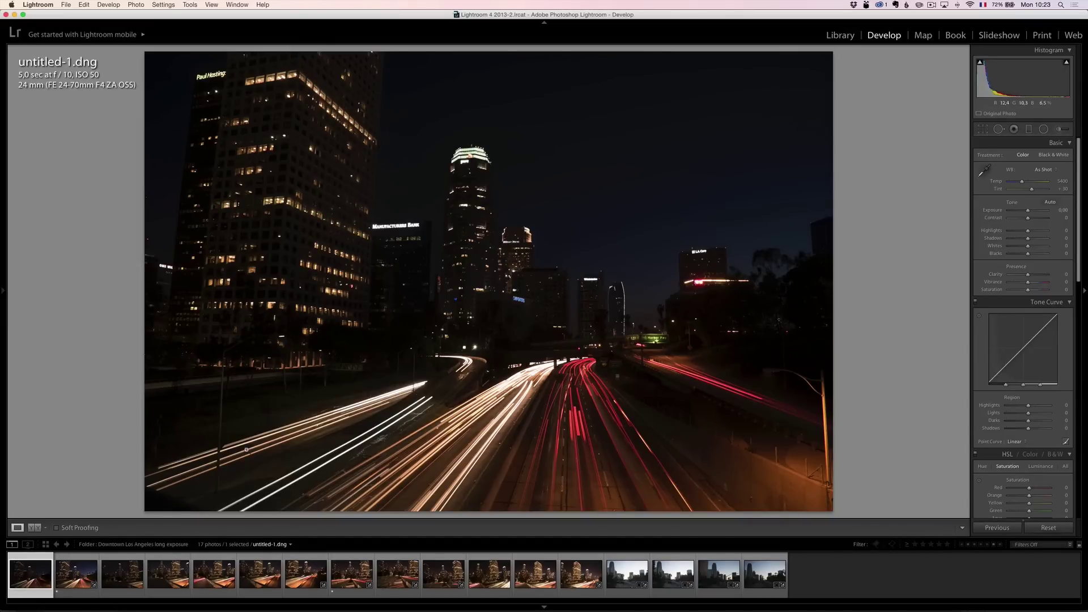
Open untitled-2.dng and set its tone to Shadows +99, Blacks -12 and Whites +28.
{"action": "left_click", "coordinate": [75, 578]}
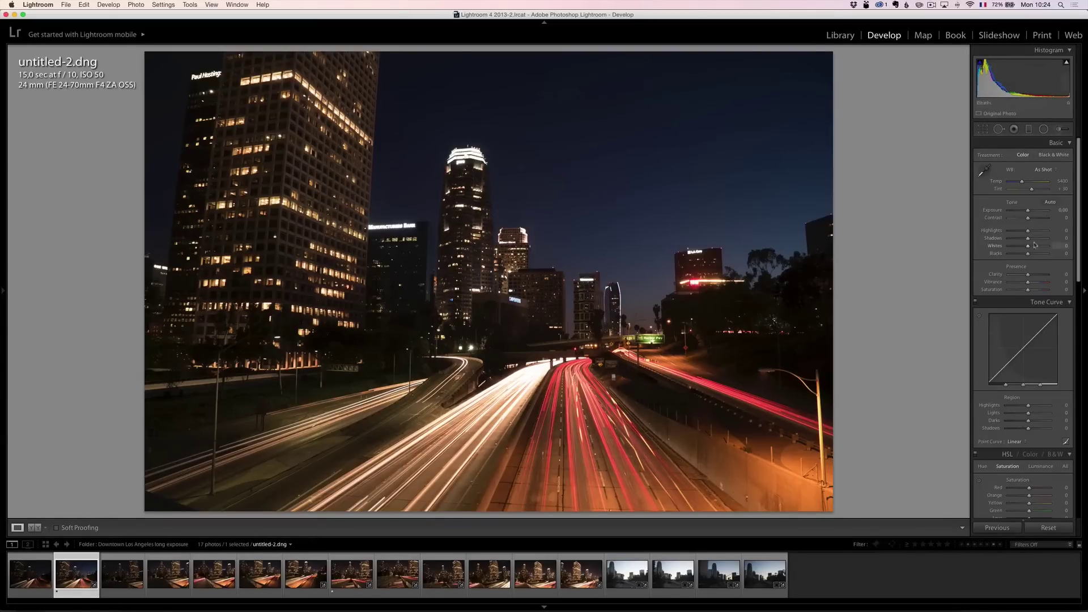
{"action": "left_click_drag", "start_coordinate": [1029, 242], "coordinate": [1046, 243]}
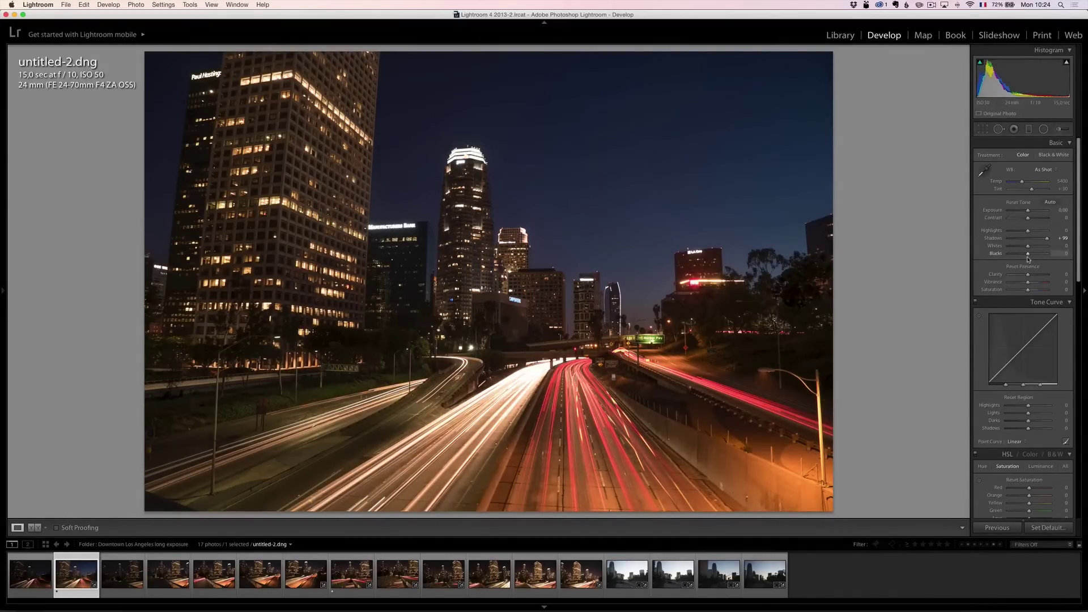
{"action": "left_click_drag", "start_coordinate": [1029, 256], "coordinate": [1027, 257]}
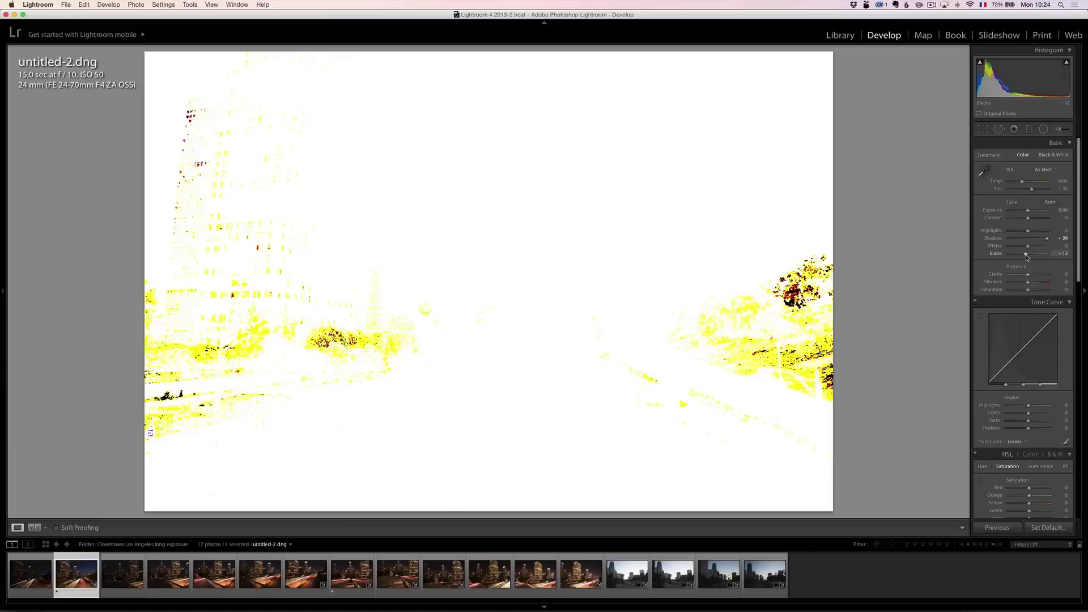
{"action": "left_click_drag", "start_coordinate": [1027, 257], "coordinate": [1027, 257]}
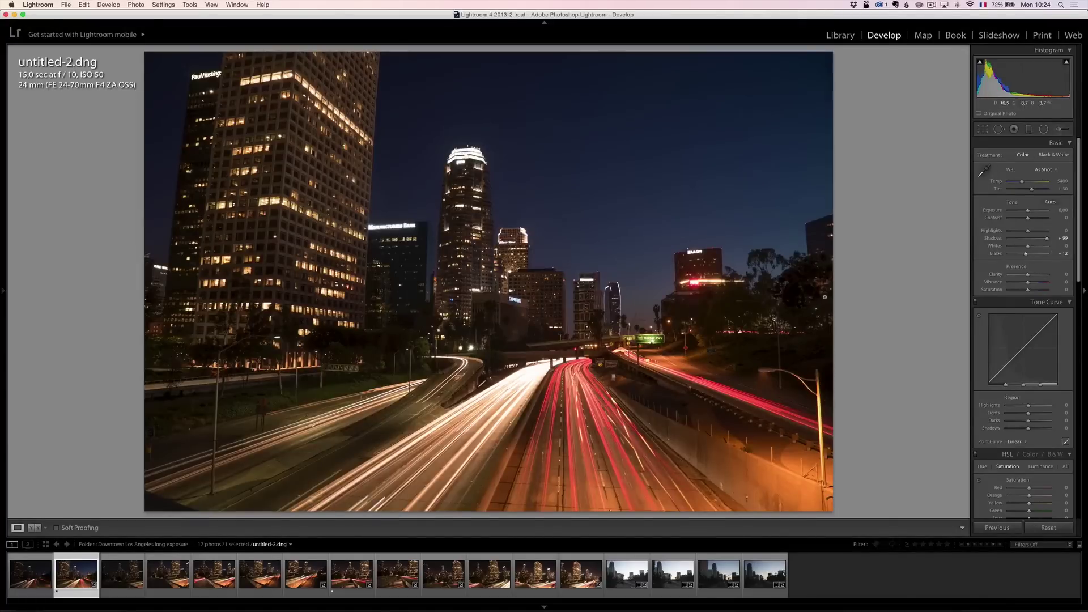
{"action": "left_click_drag", "start_coordinate": [1028, 250], "coordinate": [1033, 251]}
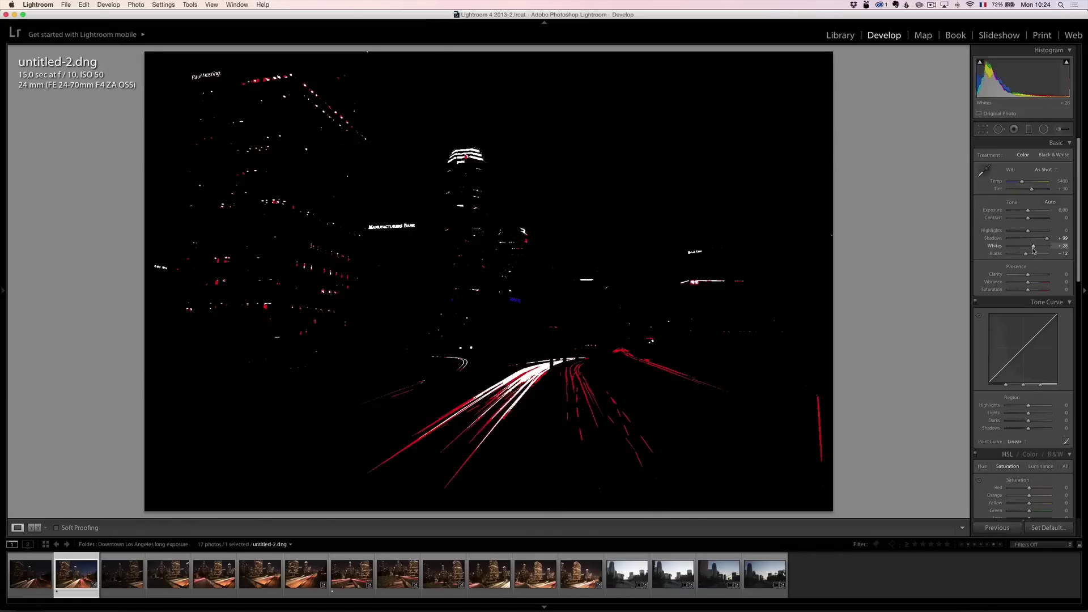
{"action": "left_click_drag", "start_coordinate": [1033, 250], "coordinate": [1033, 250]}
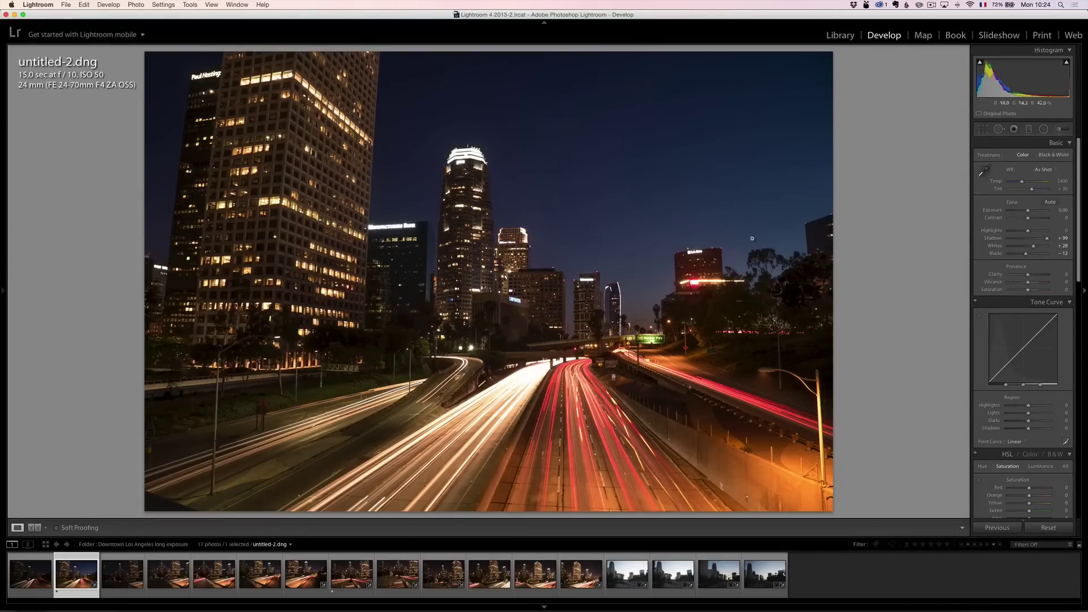
Try the Daylight, Cloudy, Shade, Tungsten and Fluorescent white balance presets on the photo.
{"action": "left_click", "coordinate": [1044, 170]}
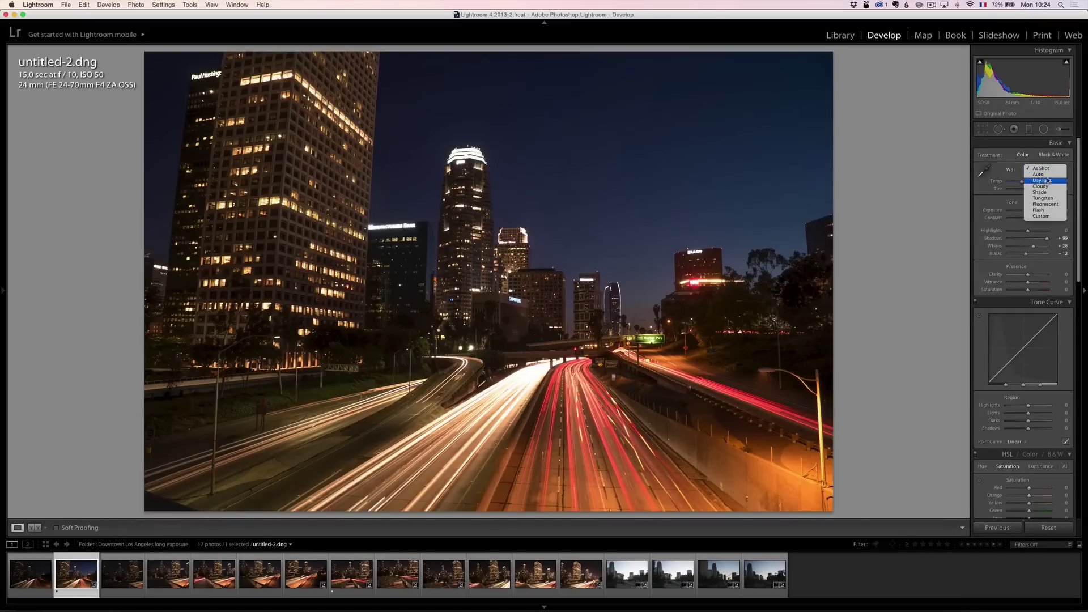
{"action": "left_click", "coordinate": [1048, 180]}
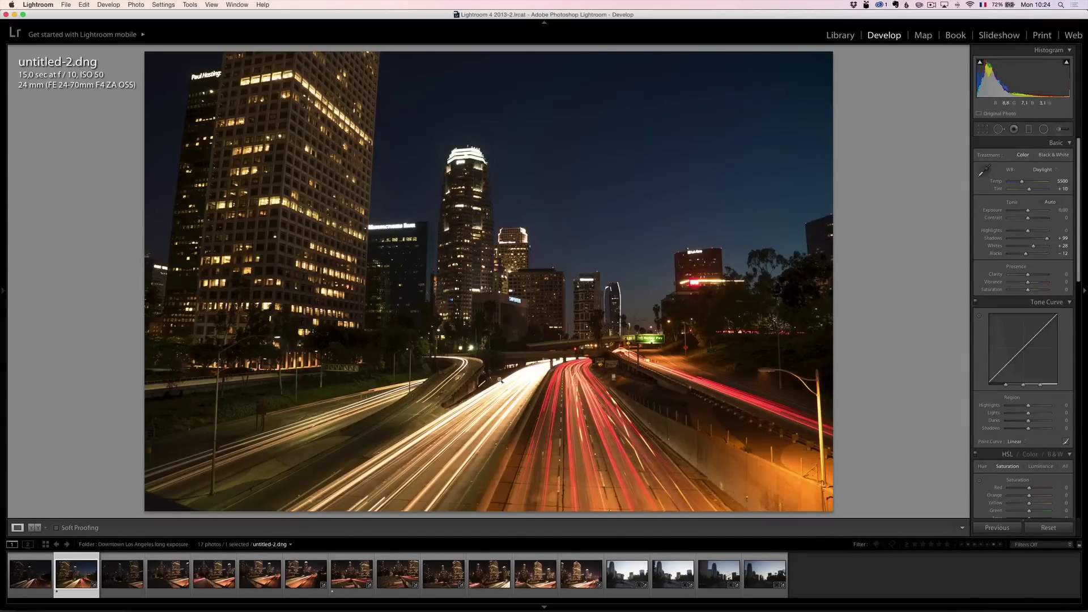
{"action": "left_click", "coordinate": [1044, 170]}
{"action": "left_click", "coordinate": [1047, 176]}
{"action": "left_click", "coordinate": [1048, 172]}
{"action": "left_click", "coordinate": [1048, 177]}
{"action": "left_click", "coordinate": [1047, 170]}
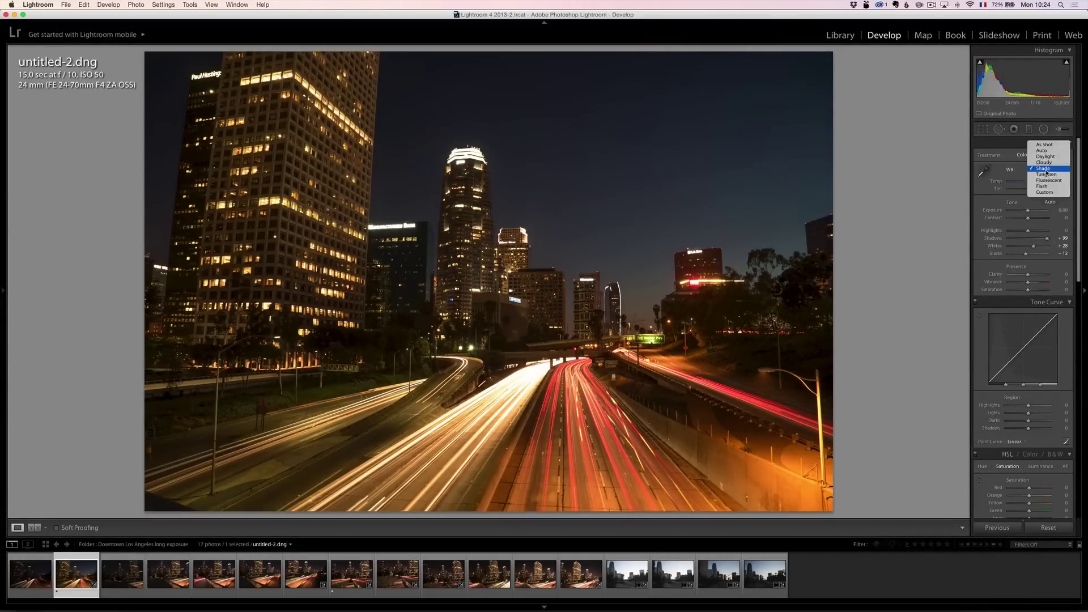
{"action": "left_click", "coordinate": [1049, 175]}
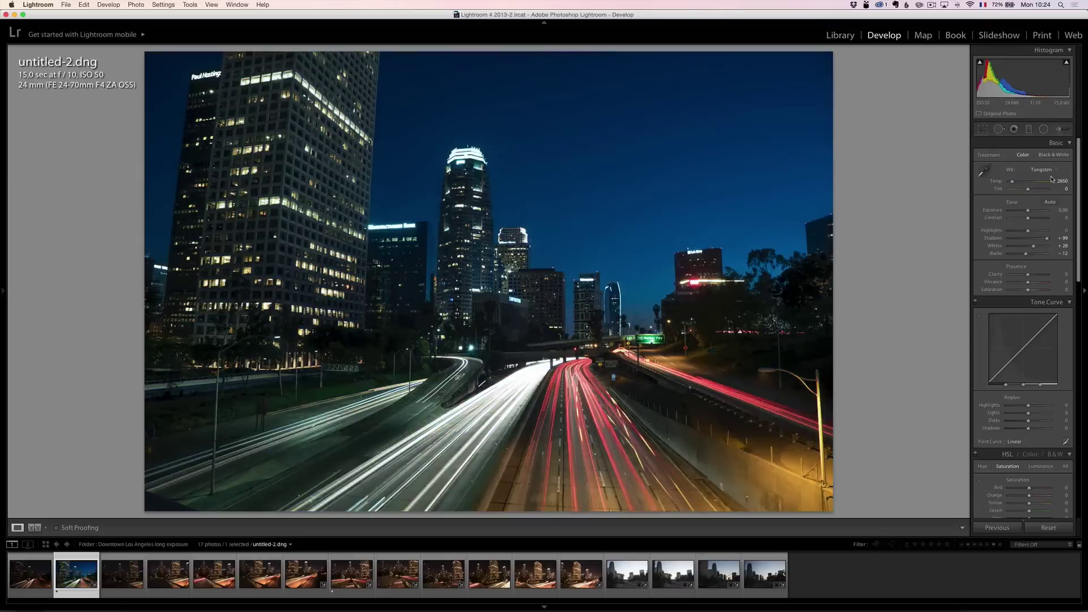
{"action": "left_click", "coordinate": [1051, 179]}
{"action": "left_click", "coordinate": [1051, 183]}
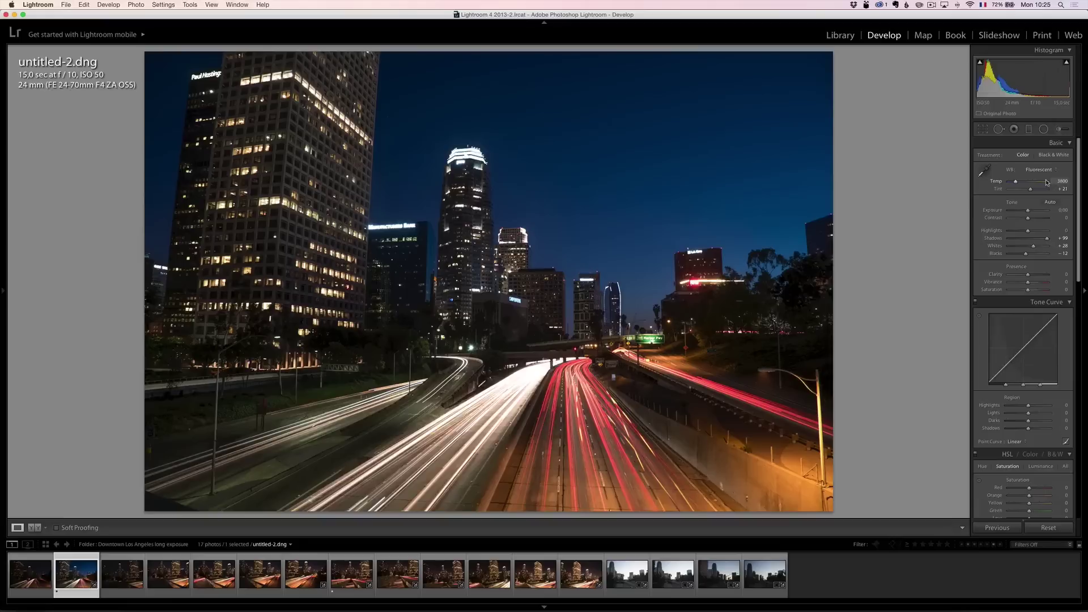
Starting from the Daylight preset, customize the white balance to Temp 4098 and Tint +39.
{"action": "left_click", "coordinate": [1038, 170]}
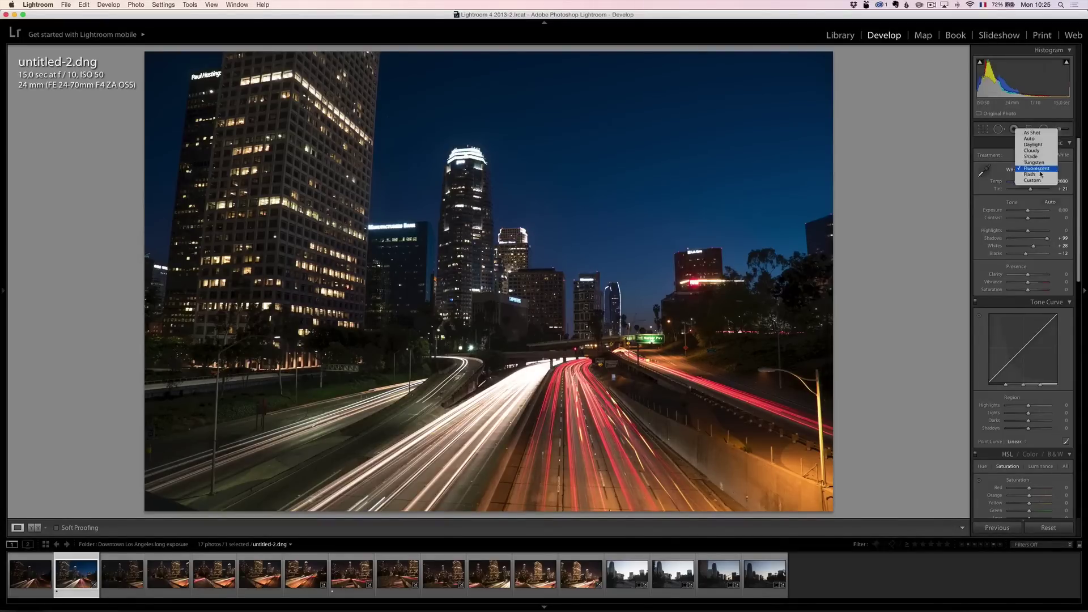
{"action": "left_click", "coordinate": [1043, 147]}
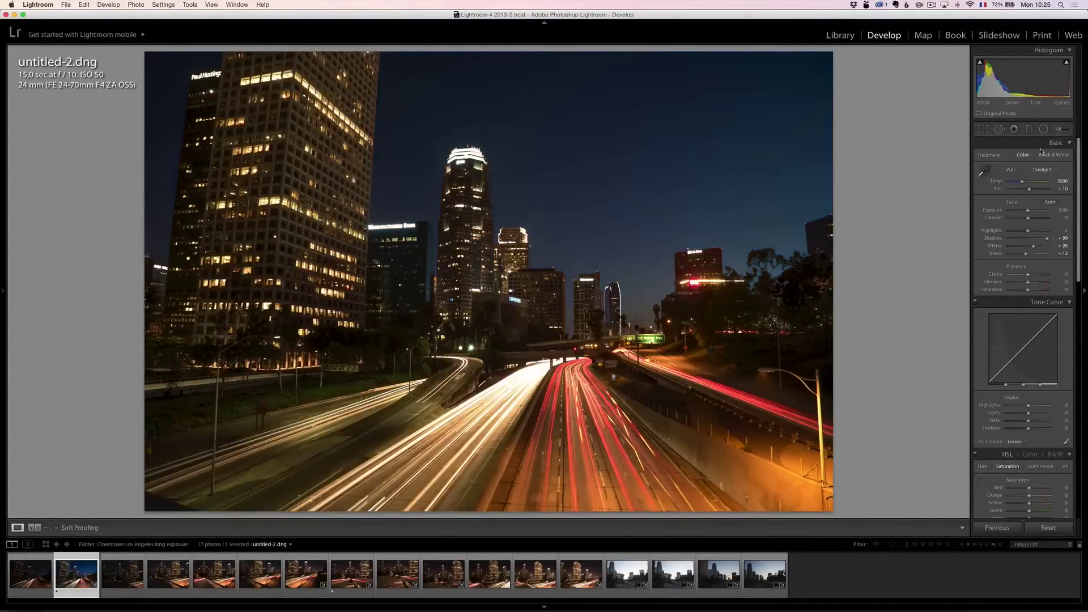
{"action": "left_click_drag", "start_coordinate": [1022, 181], "coordinate": [1020, 185]}
{"action": "left_click_drag", "start_coordinate": [1031, 193], "coordinate": [1018, 185]}
{"action": "left_click_drag", "start_coordinate": [1029, 189], "coordinate": [1018, 184]}
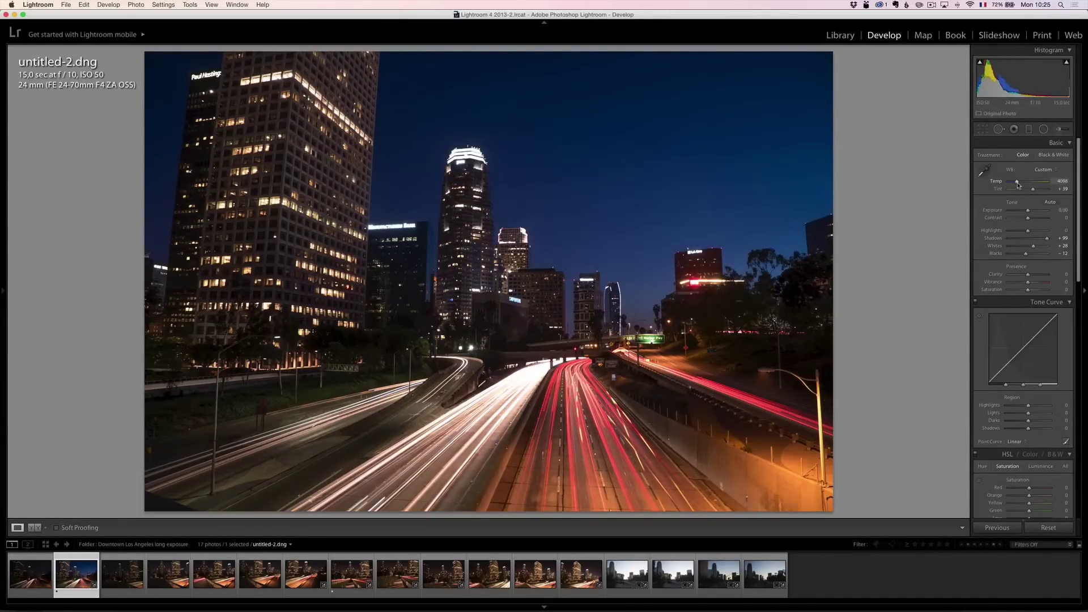
Set Clarity to +27 and Vibrance to +21 for the photo.
{"action": "left_click", "coordinate": [1036, 275]}
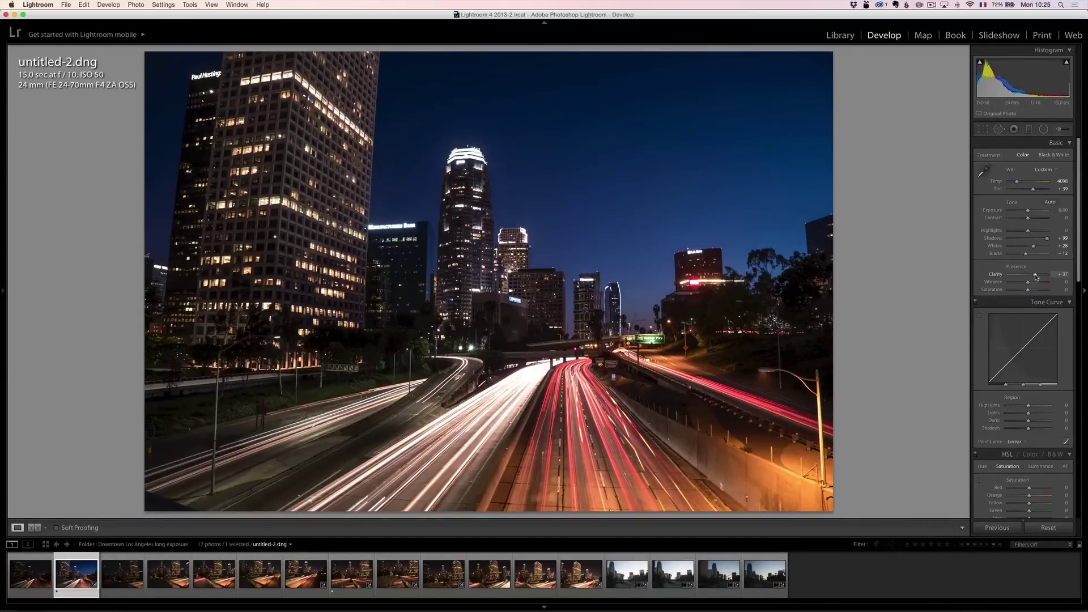
{"action": "left_click_drag", "start_coordinate": [1036, 275], "coordinate": [1031, 282]}
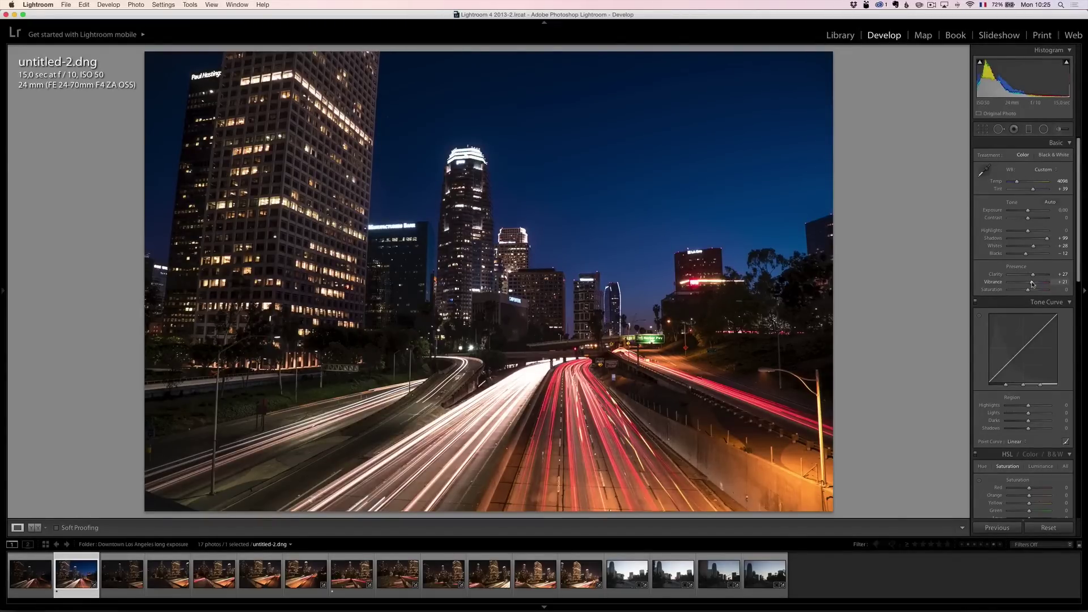
Change the camera calibration profile to Camera Landscape.
{"action": "scroll", "coordinate": [1022, 340], "scroll_direction": "down", "scroll_amount": 15}
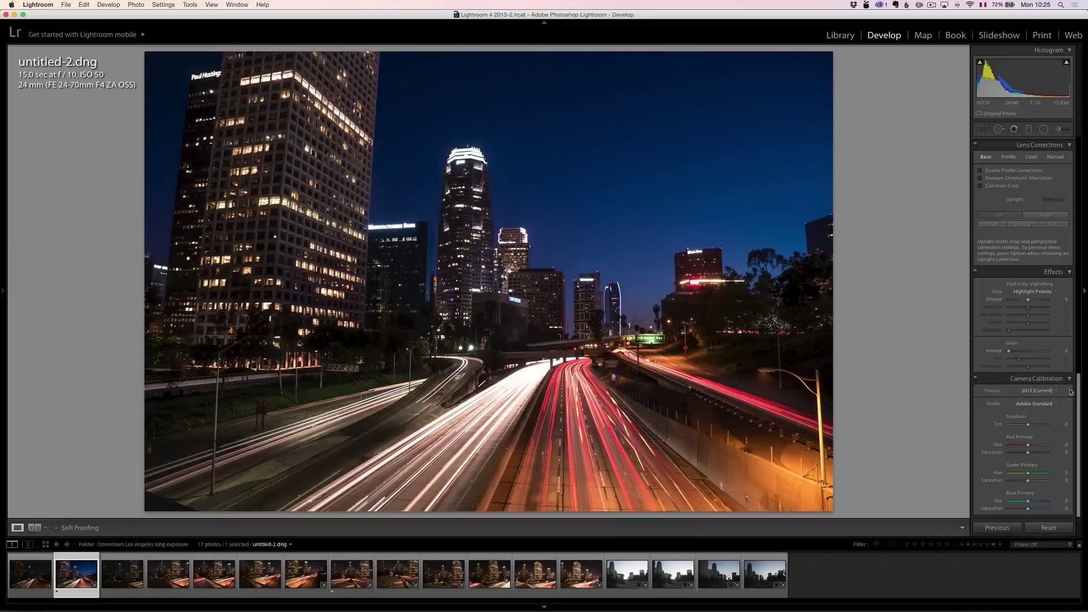
{"action": "left_click", "coordinate": [1036, 404]}
{"action": "left_click", "coordinate": [1040, 421]}
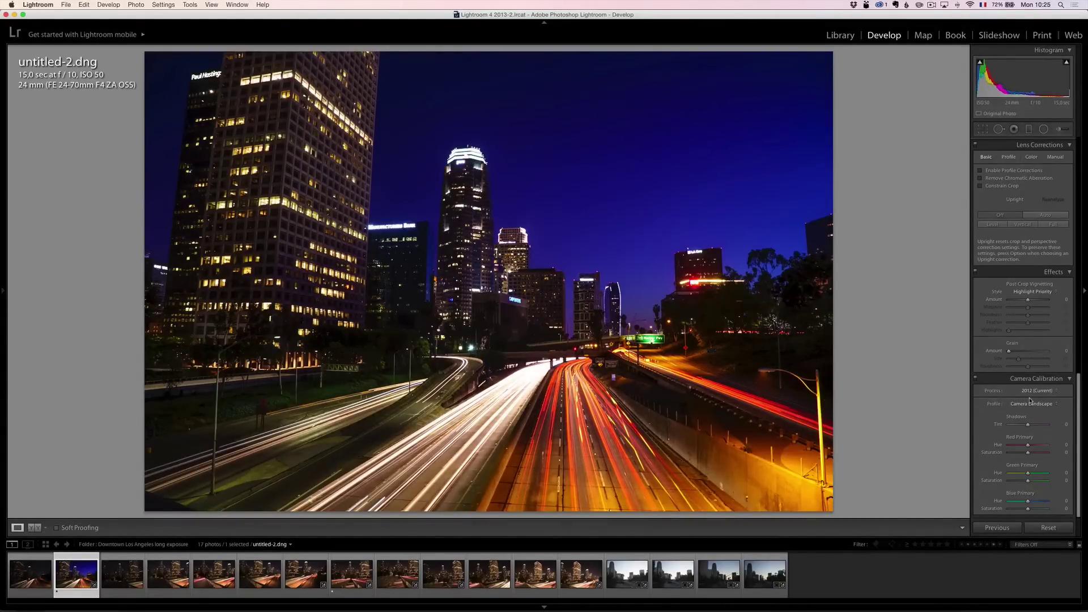
{"action": "scroll", "coordinate": [1030, 399], "scroll_direction": "up", "scroll_amount": 2}
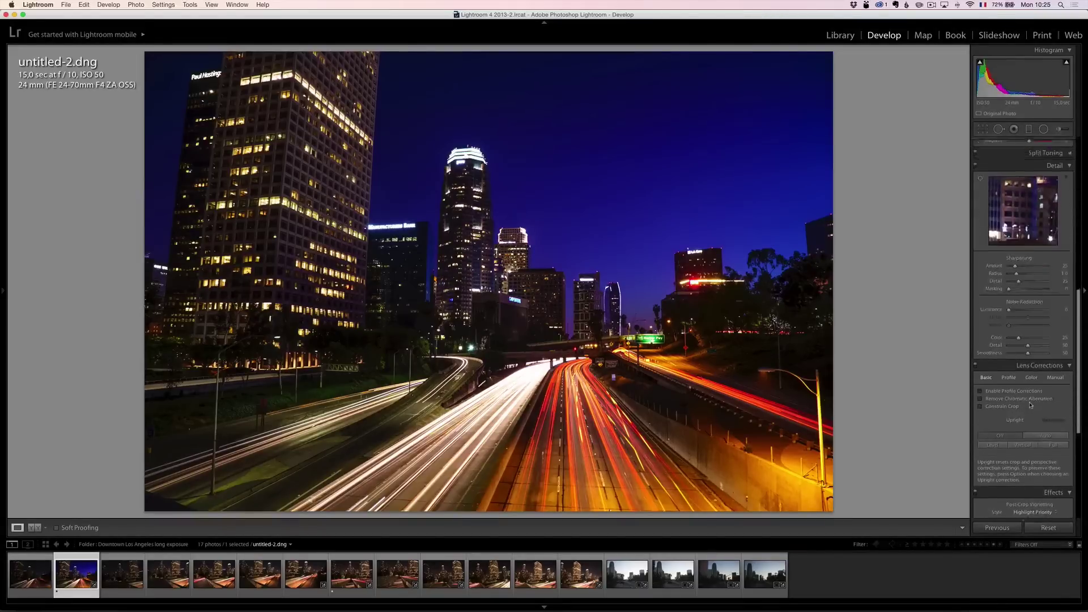
{"action": "scroll", "coordinate": [1030, 404], "scroll_direction": "down", "scroll_amount": 2}
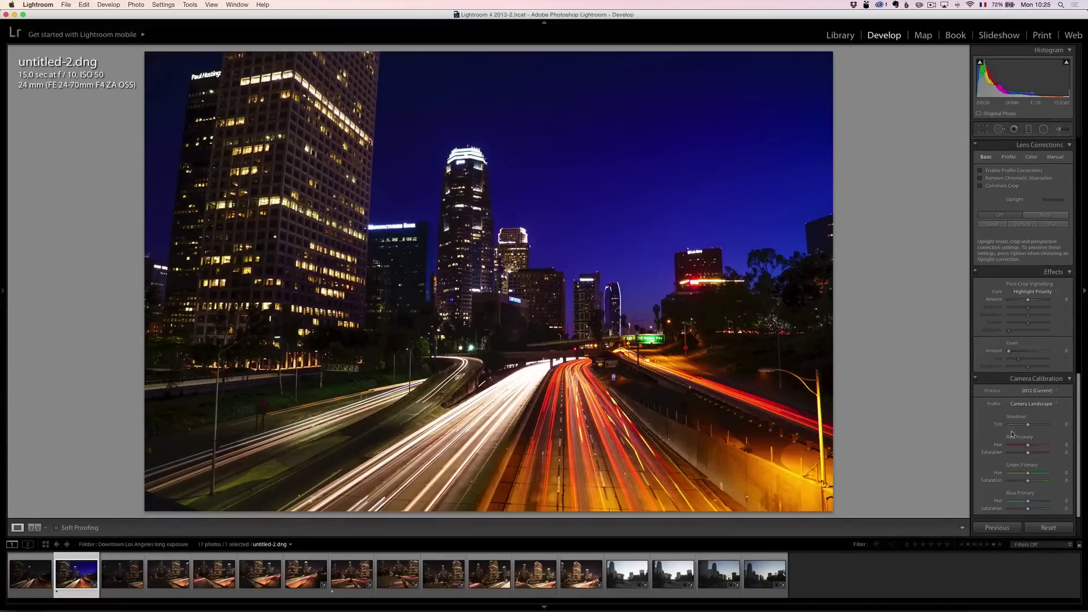
In the camera calibration, set the shadows tint to +2 and the red primary hue to +4.
{"action": "left_click_drag", "start_coordinate": [1027, 425], "coordinate": [1031, 427]}
{"action": "left_click_drag", "start_coordinate": [1034, 428], "coordinate": [1030, 428]}
{"action": "left_click_drag", "start_coordinate": [1028, 444], "coordinate": [1030, 446]}
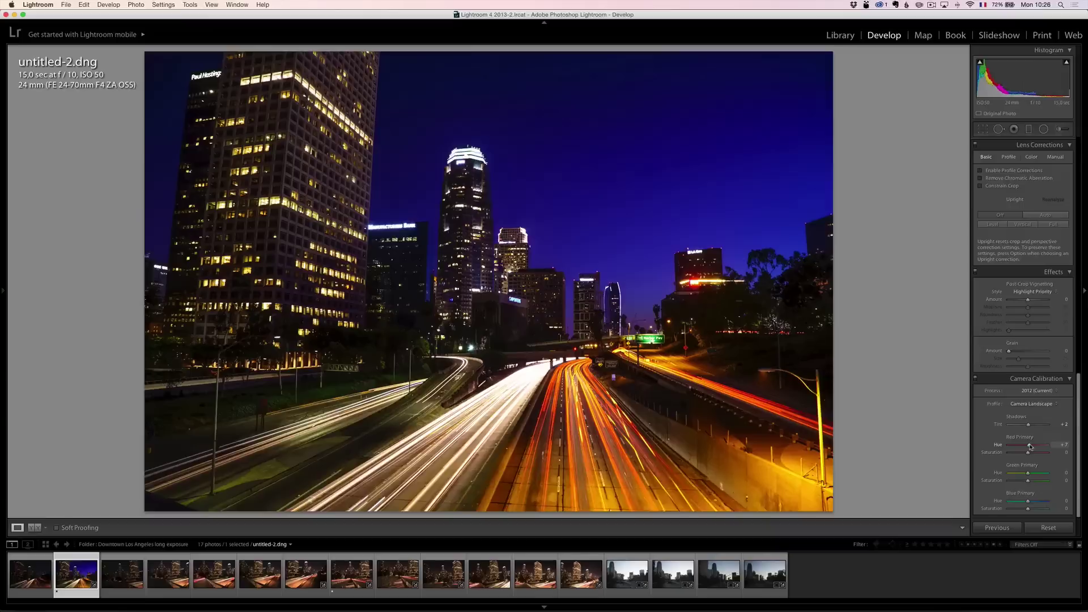
{"action": "left_click_drag", "start_coordinate": [1030, 447], "coordinate": [1028, 447]}
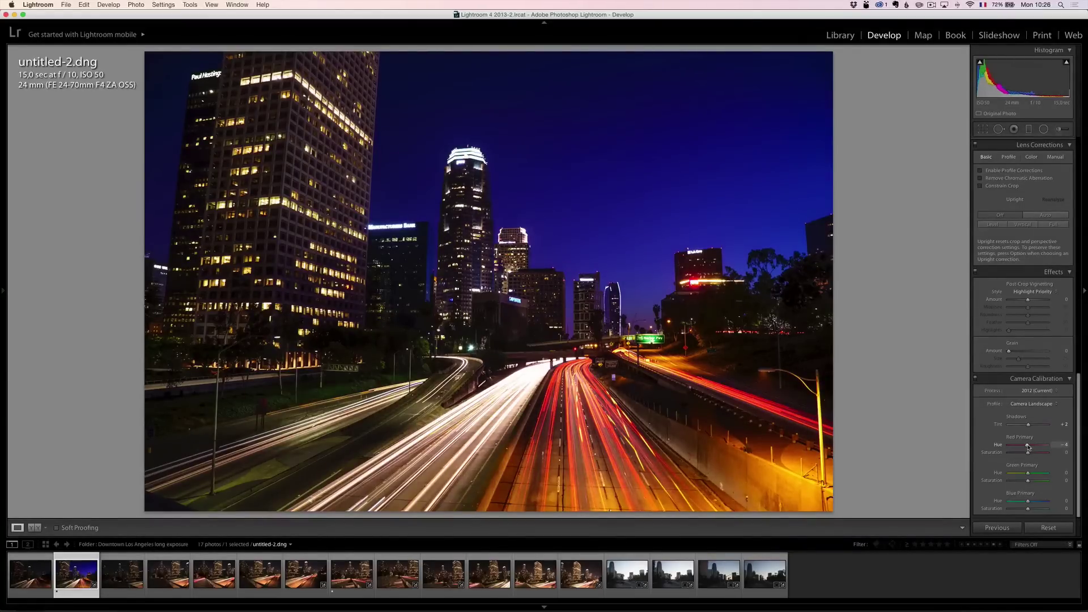
{"action": "left_click_drag", "start_coordinate": [1028, 447], "coordinate": [1029, 447]}
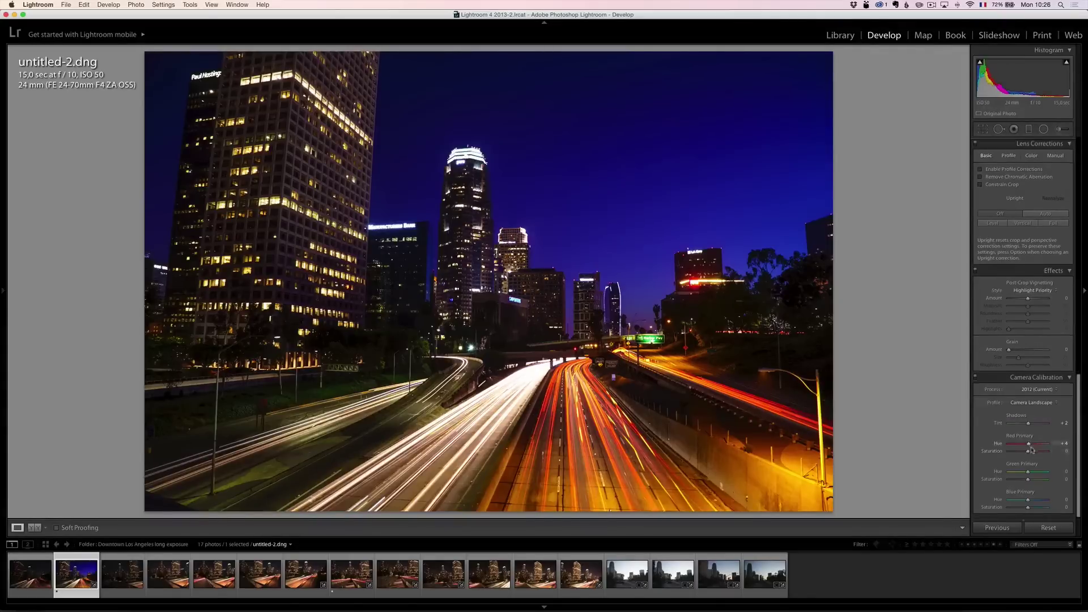
Set the blue primary hue to -16 and fine-tune the green primary hue in the camera calibration.
{"action": "left_click_drag", "start_coordinate": [1028, 473], "coordinate": [1029, 475]}
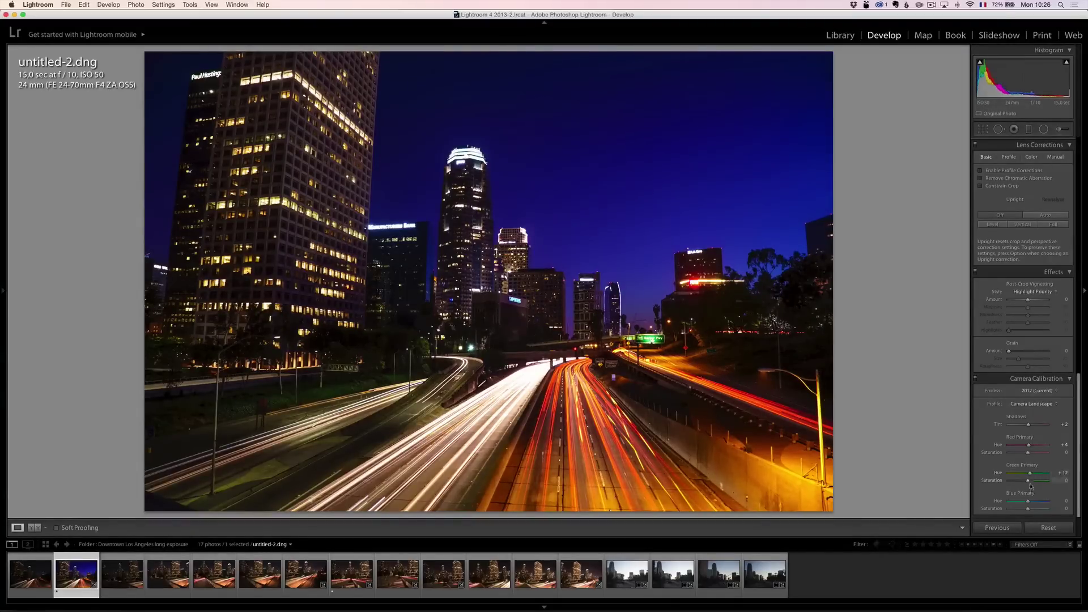
{"action": "left_click_drag", "start_coordinate": [1028, 502], "coordinate": [1025, 501]}
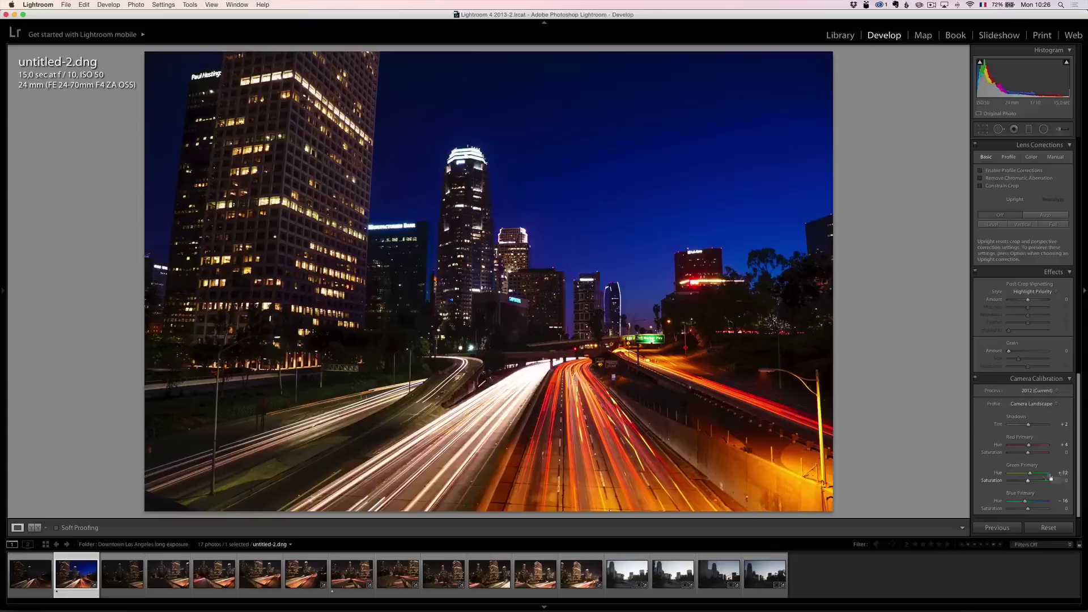
{"action": "left_click_drag", "start_coordinate": [1031, 475], "coordinate": [1029, 476]}
Compare the photo before and after the edits side by side and return to the single-photo view.
{"action": "scroll", "coordinate": [1037, 402], "scroll_direction": "up", "scroll_amount": 10}
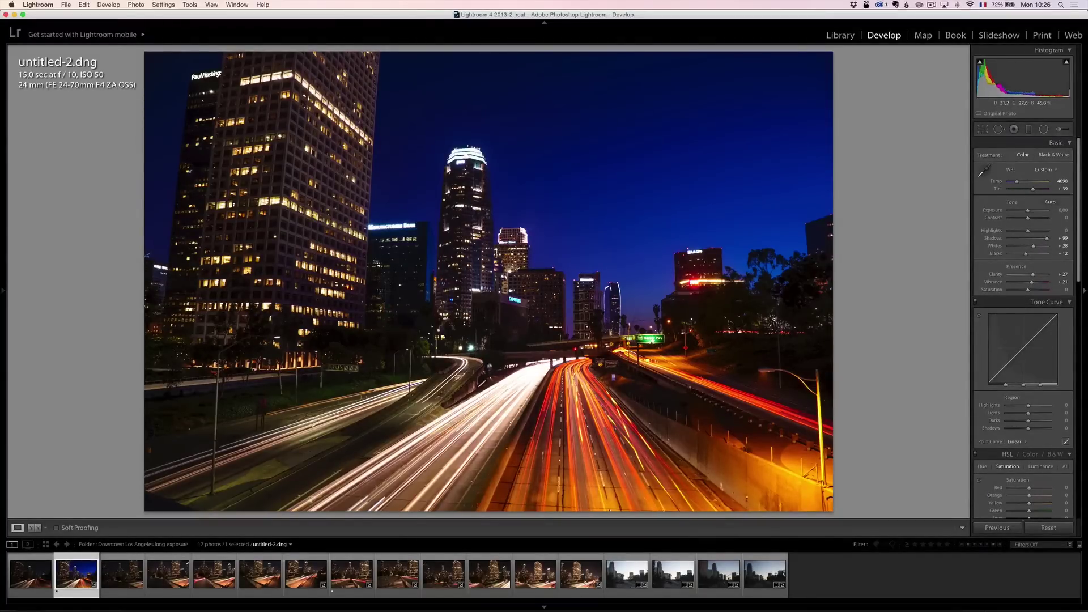
{"action": "key", "text": "y"}
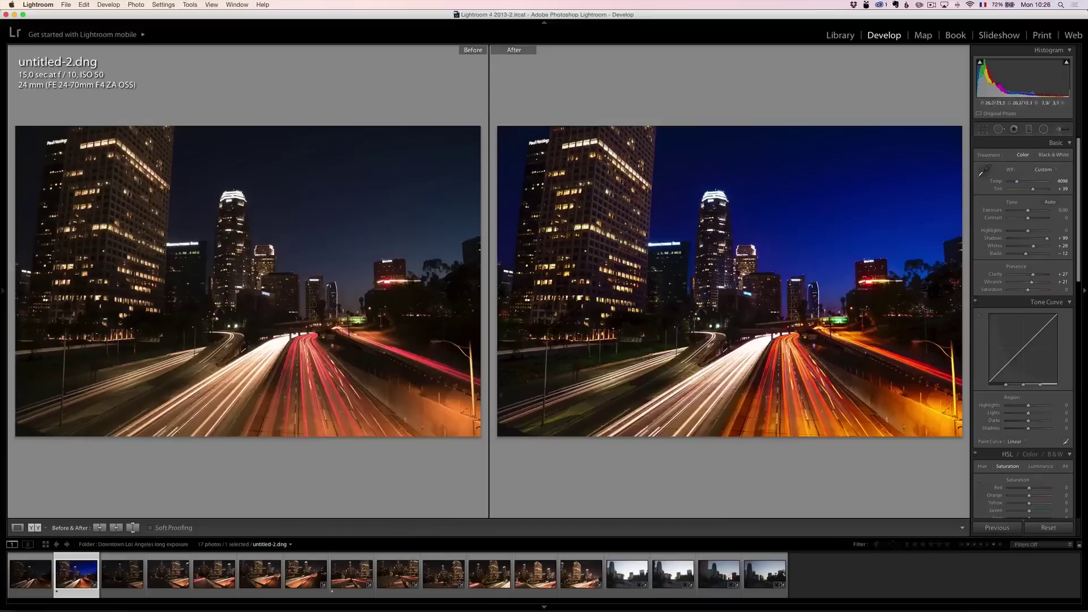
{"action": "key", "text": "y"}
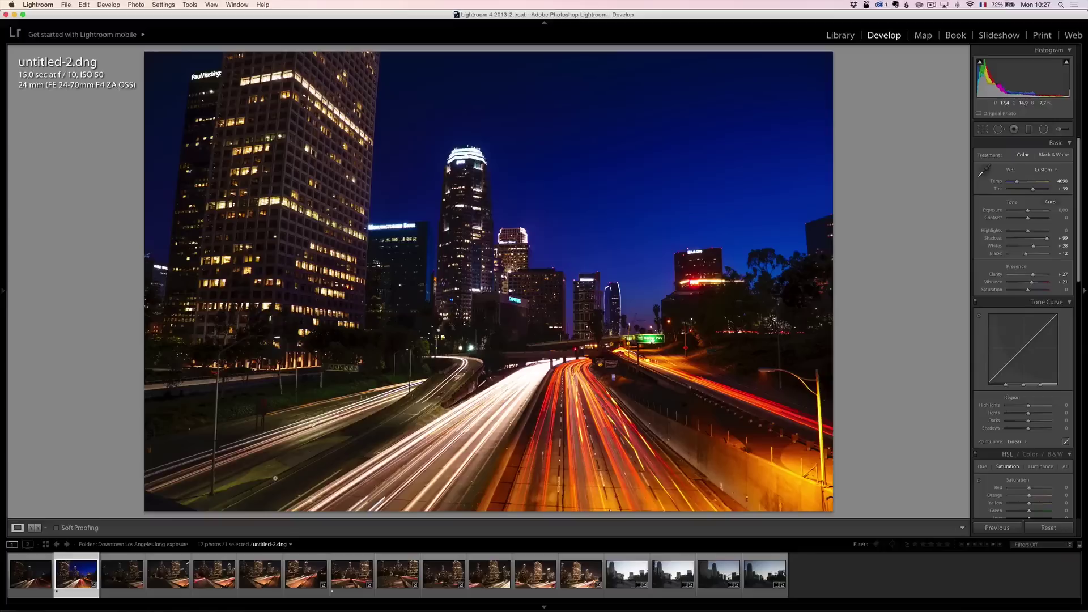
Select the night shots from untitled-2.dng through the last night photo, opening and dismissing the synchronization settings.
{"action": "left_click", "coordinate": [583, 593], "text": "shift"}
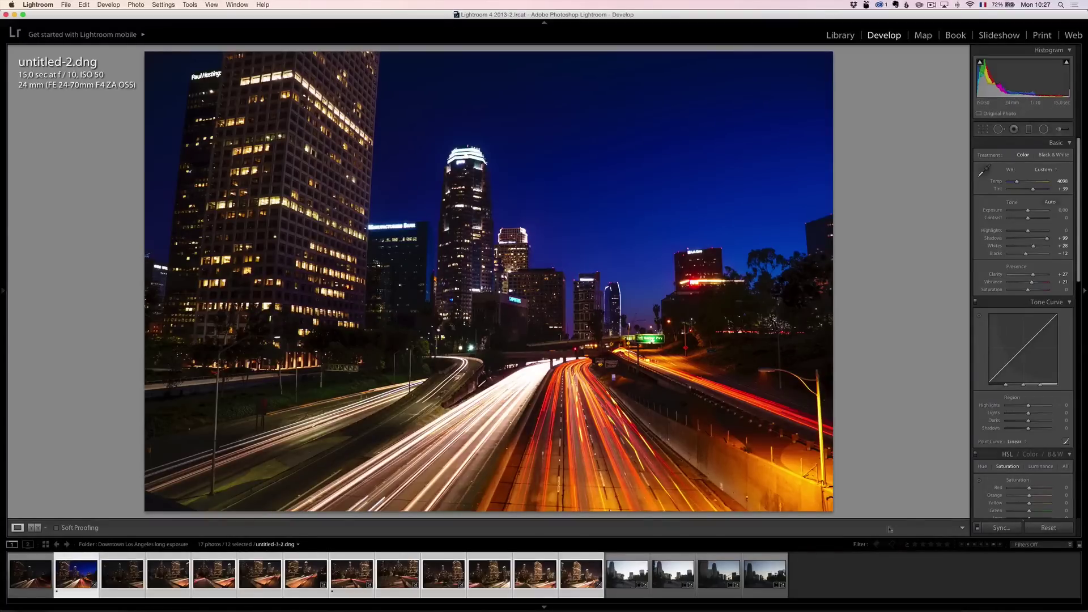
{"action": "key", "text": "super+shift+s"}
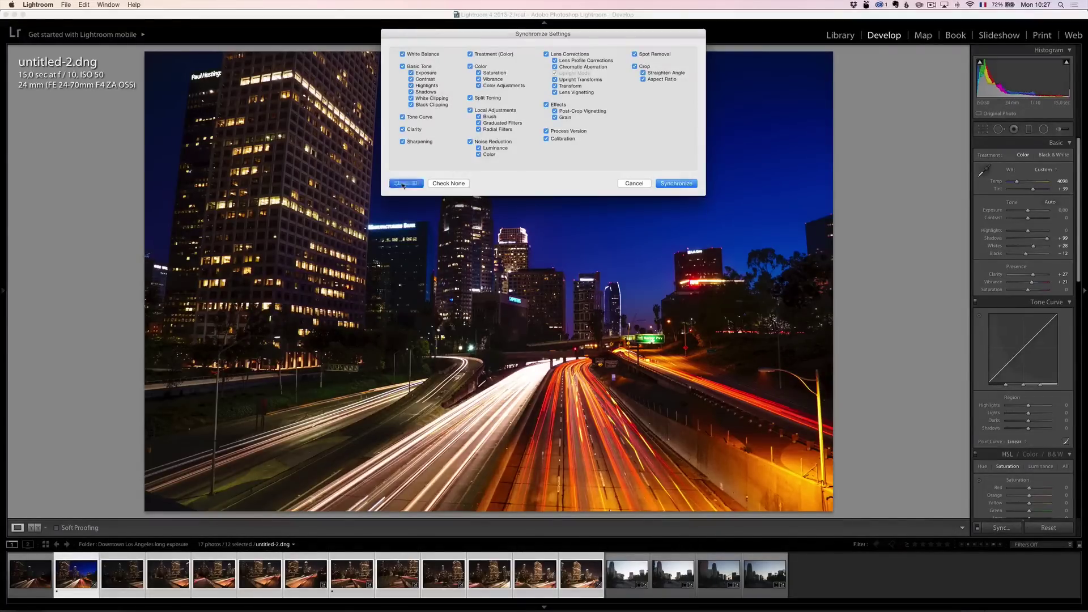
{"action": "left_click", "coordinate": [634, 183]}
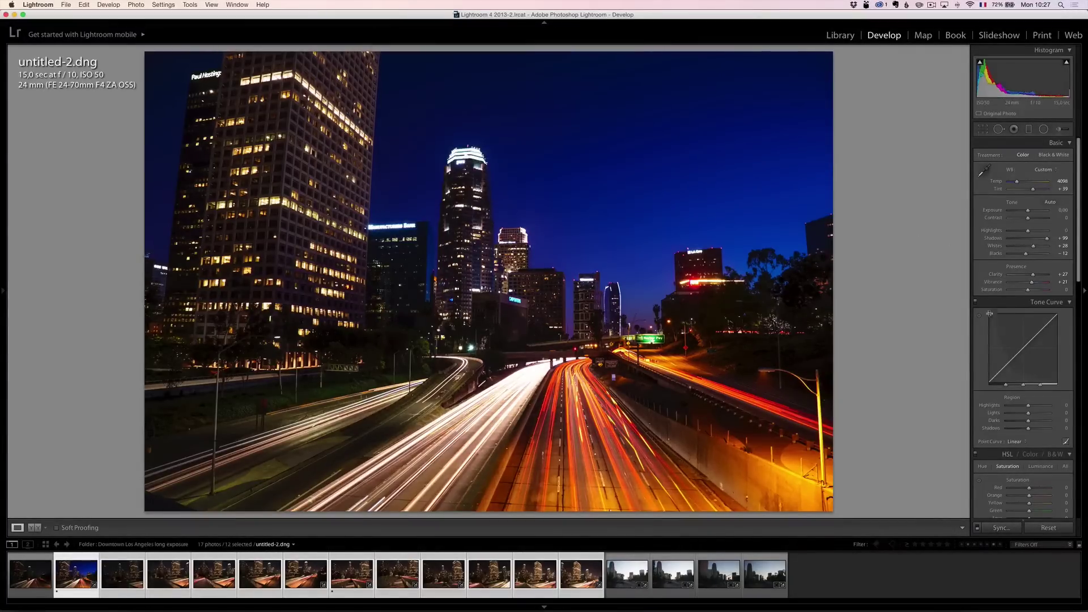
Set the sharpening amount of untitled-2.dng to 80 while inspecting the skyline up close.
{"action": "key", "text": "z"}
{"action": "scroll", "coordinate": [1020, 349], "scroll_direction": "down", "scroll_amount": 5}
{"action": "scroll", "coordinate": [1019, 350], "scroll_direction": "down", "scroll_amount": 5}
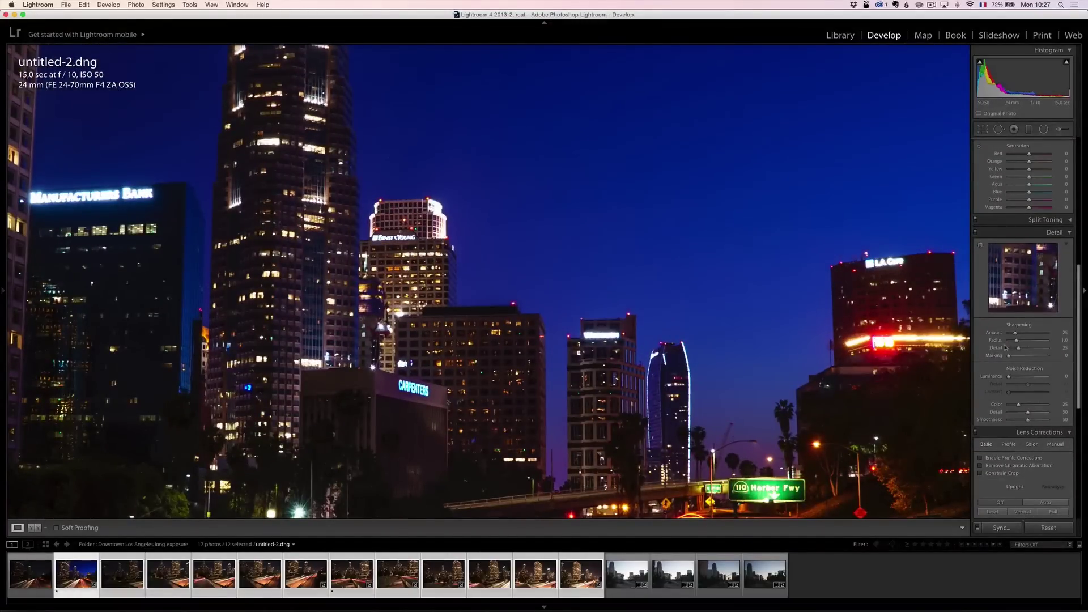
{"action": "left_click_drag", "start_coordinate": [424, 365], "coordinate": [624, 340]}
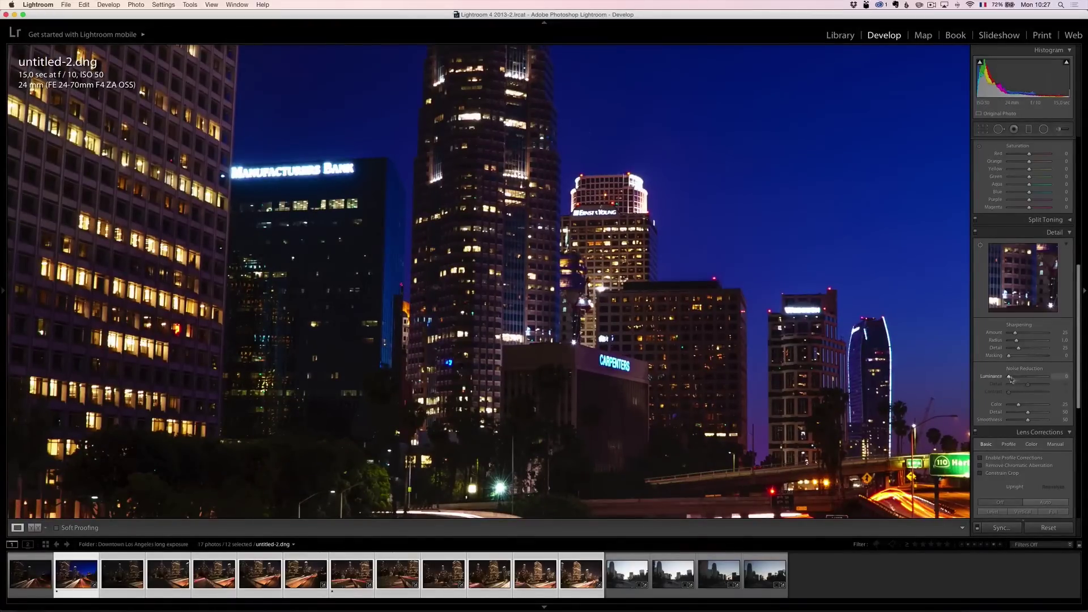
{"action": "left_click_drag", "start_coordinate": [1015, 333], "coordinate": [1032, 337]}
{"action": "left_click_drag", "start_coordinate": [1032, 336], "coordinate": [1028, 336]}
Set the sharpening masking to 25 and the luminance noise reduction to 11, and return to the full-photo view.
{"action": "key", "text": "alt"}
{"action": "left_click_drag", "start_coordinate": [1009, 358], "coordinate": [1019, 358]}
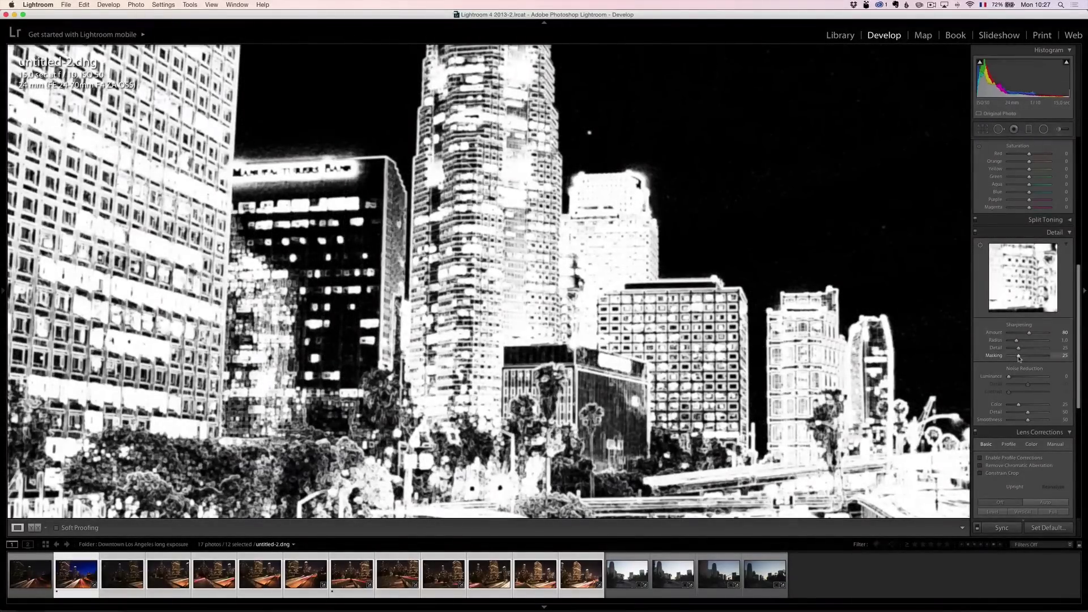
{"action": "left_click_drag", "start_coordinate": [1018, 357], "coordinate": [1018, 357]}
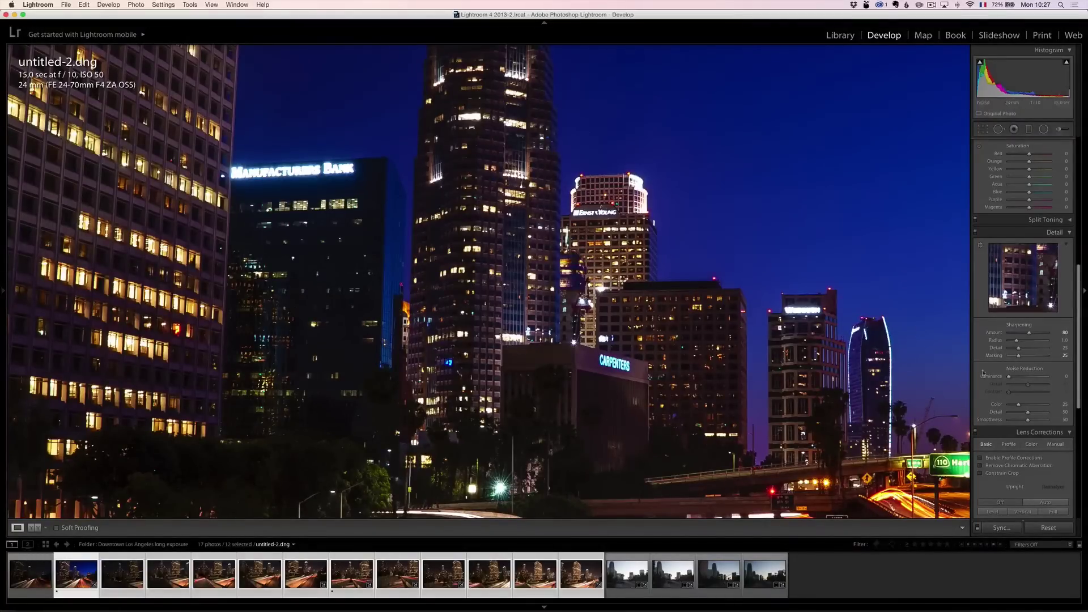
{"action": "left_click_drag", "start_coordinate": [1008, 377], "coordinate": [1010, 379]}
{"action": "left_click", "coordinate": [476, 256]}
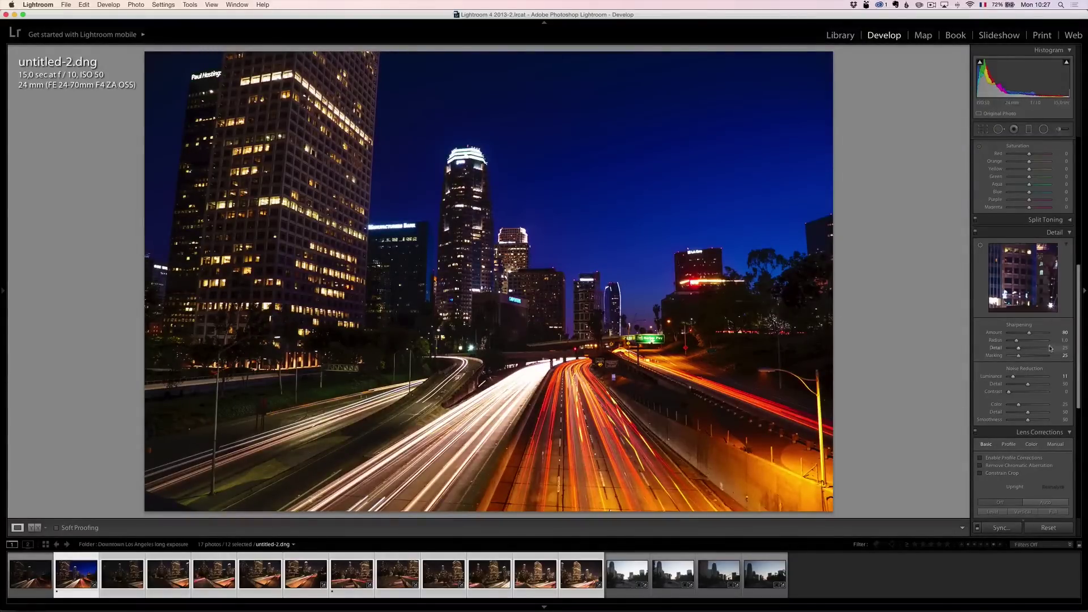
Enable lens profile corrections and chromatic aberration removal for untitled-2.dng.
{"action": "scroll", "coordinate": [1008, 379], "scroll_direction": "down", "scroll_amount": 3}
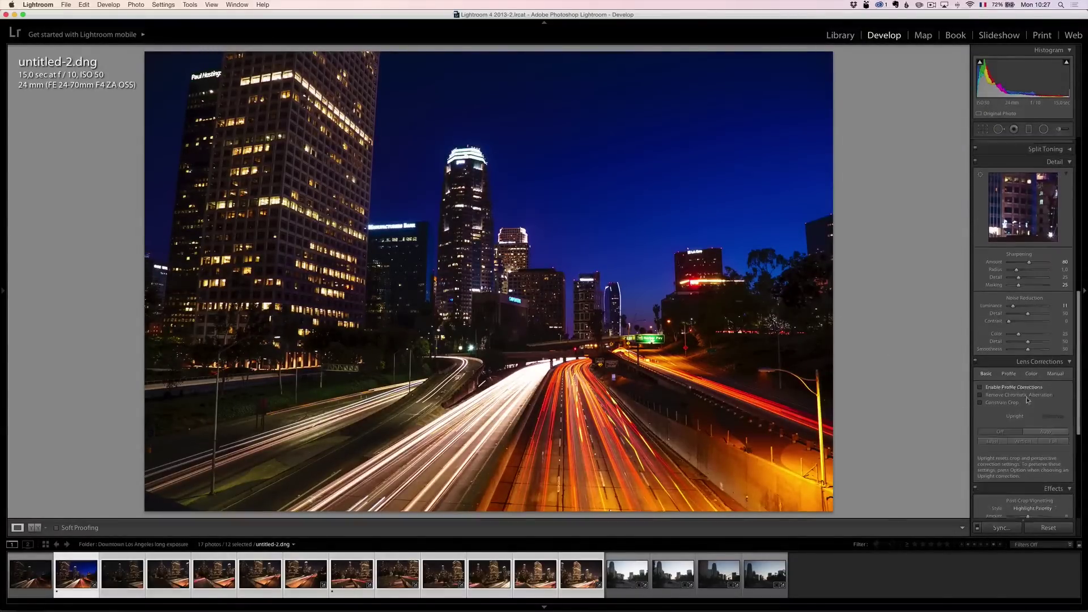
{"action": "left_click", "coordinate": [1008, 378]}
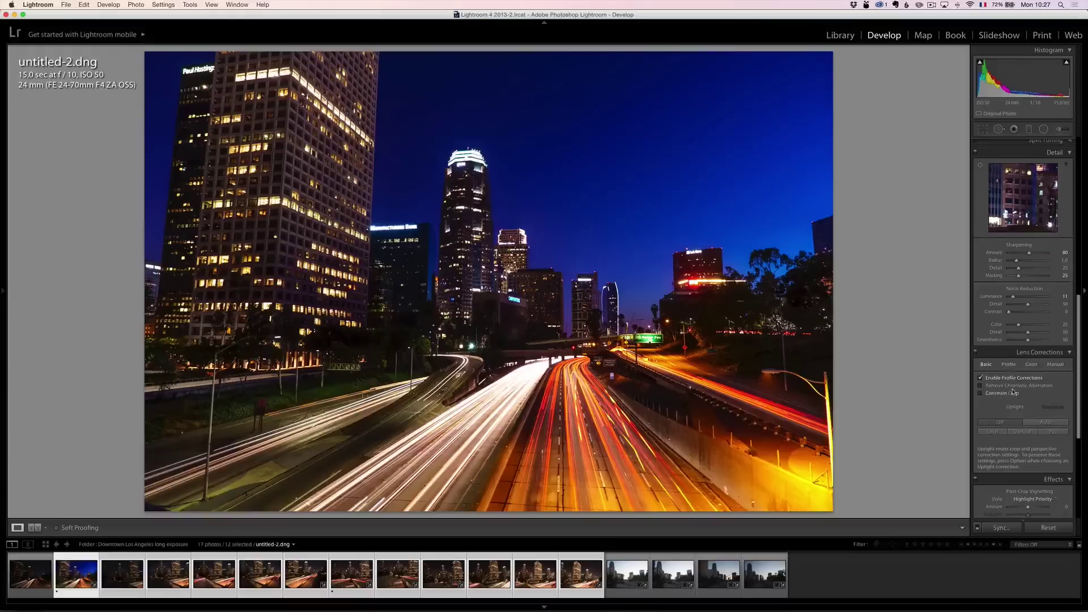
{"action": "left_click", "coordinate": [1051, 425]}
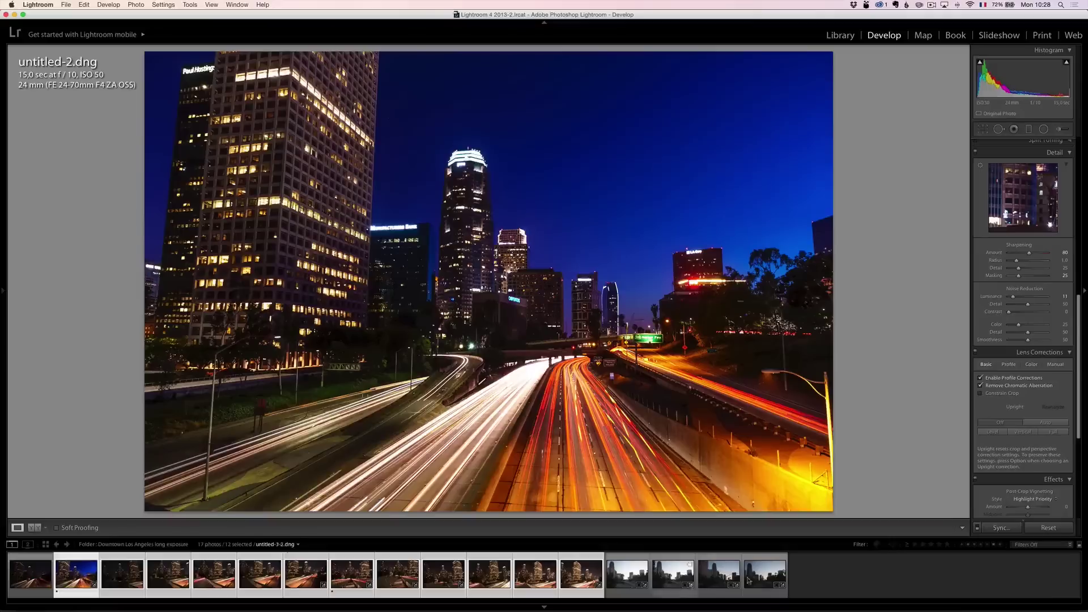
Synchronize all develop settings across the selected night photos, and apply the Auto Upright correction to untitled-2.dng.
{"action": "left_click", "coordinate": [1001, 527]}
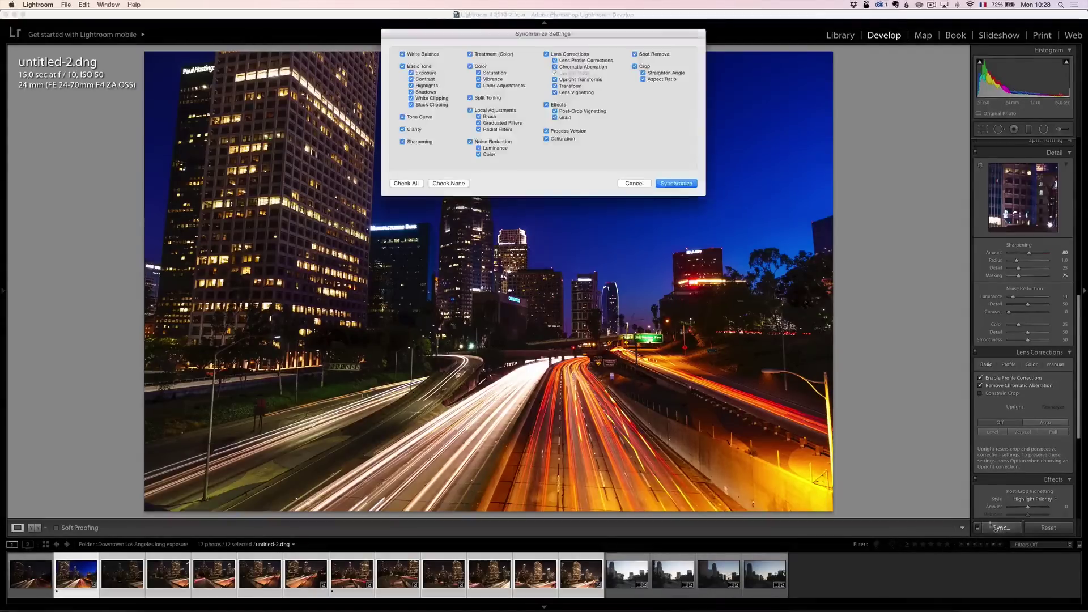
{"action": "left_click", "coordinate": [676, 183]}
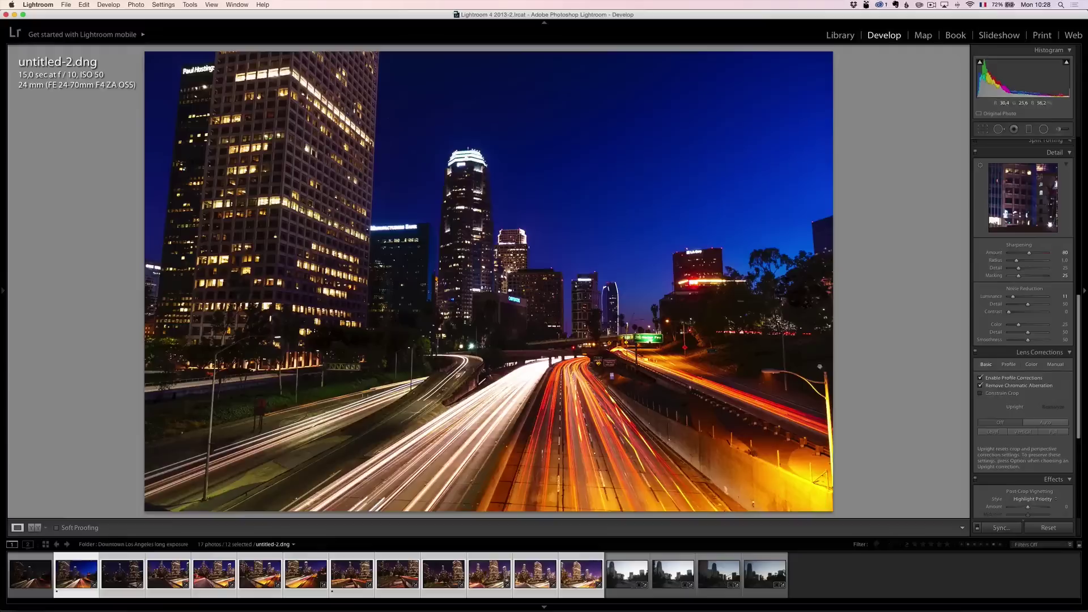
{"action": "left_click", "coordinate": [1044, 422]}
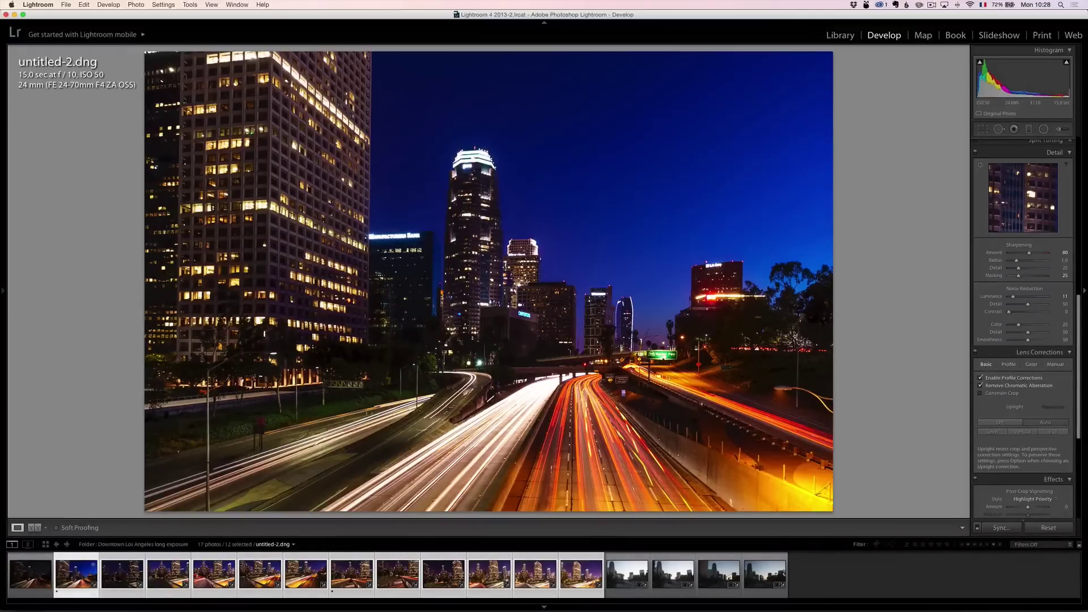
Raise the exposure of untitled-3.dng to +1.05.
{"action": "left_click", "coordinate": [126, 577]}
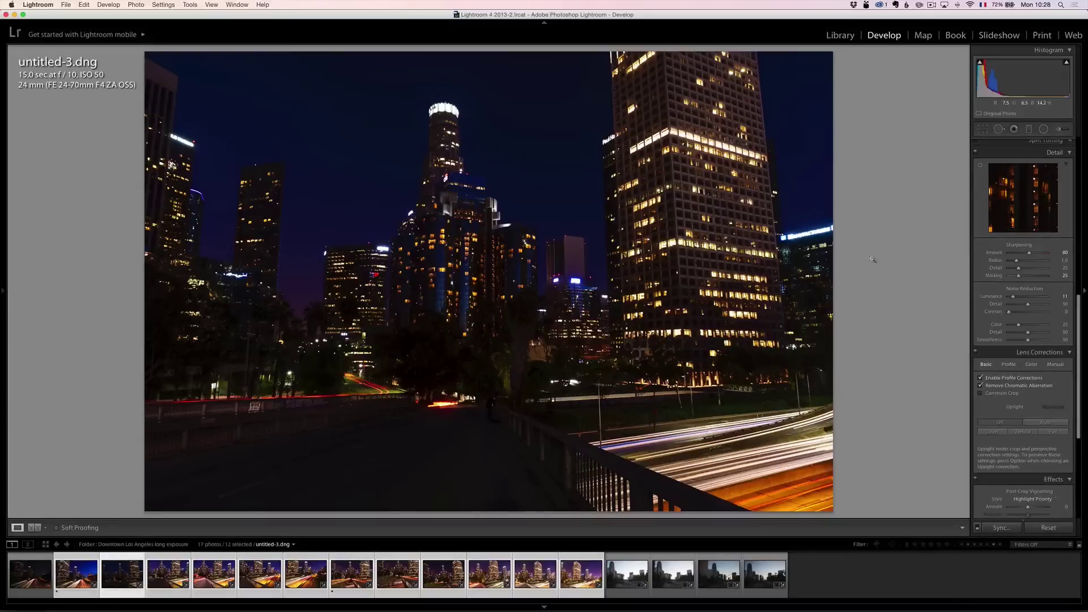
{"action": "scroll", "coordinate": [1014, 255], "scroll_direction": "up", "scroll_amount": 10}
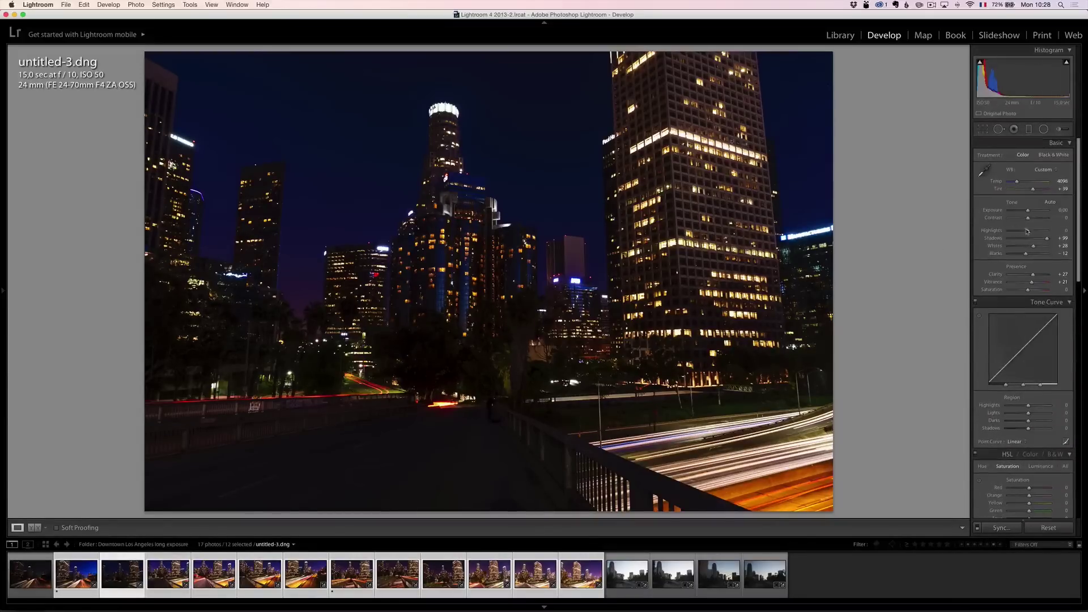
{"action": "left_click_drag", "start_coordinate": [1027, 210], "coordinate": [1032, 212]}
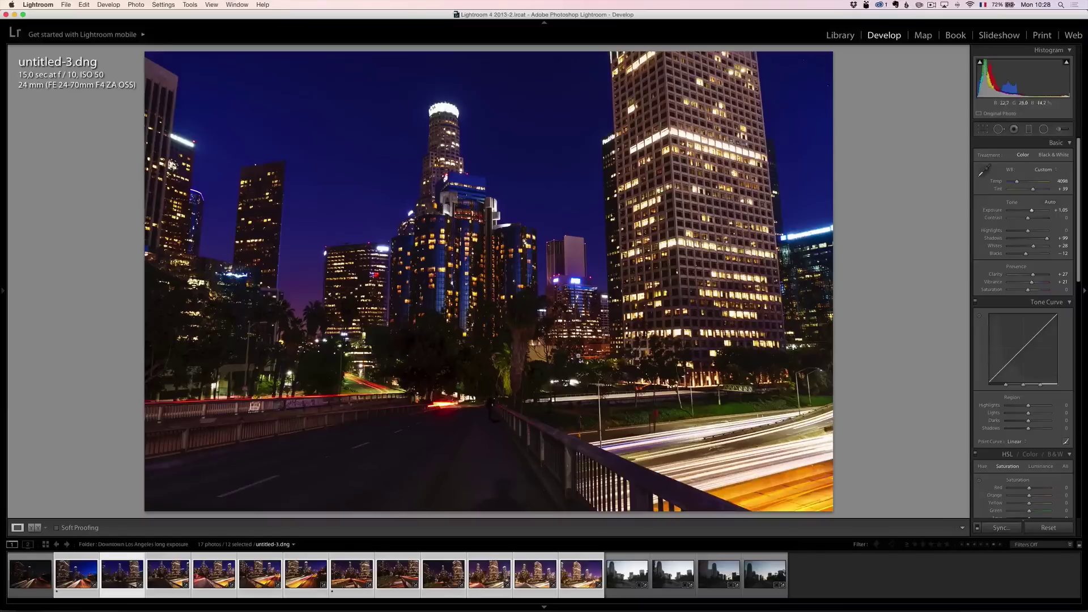
Select only untitled-3.dng, rate it one star and return to it.
{"action": "left_click", "coordinate": [123, 574]}
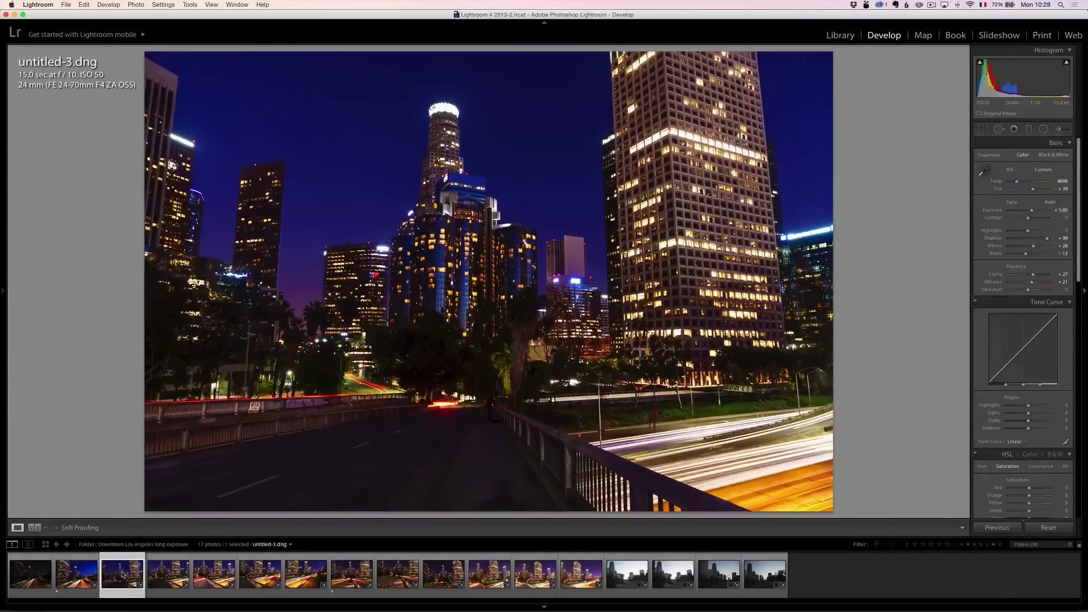
{"action": "key", "text": "2"}
{"action": "left_click", "coordinate": [112, 586]}
{"action": "key", "text": "1"}
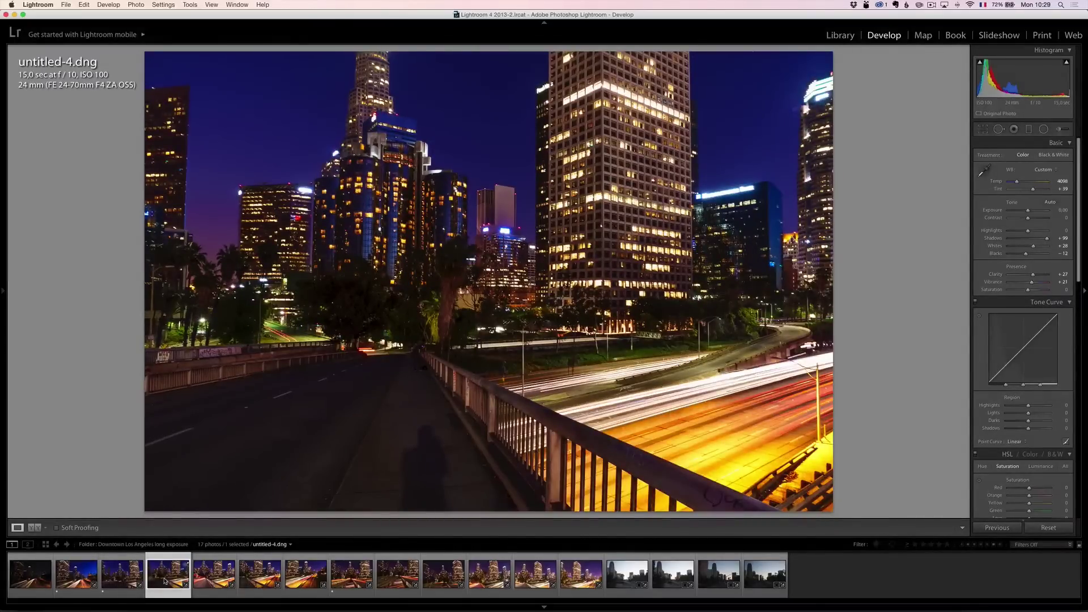
{"action": "key", "text": "Left"}
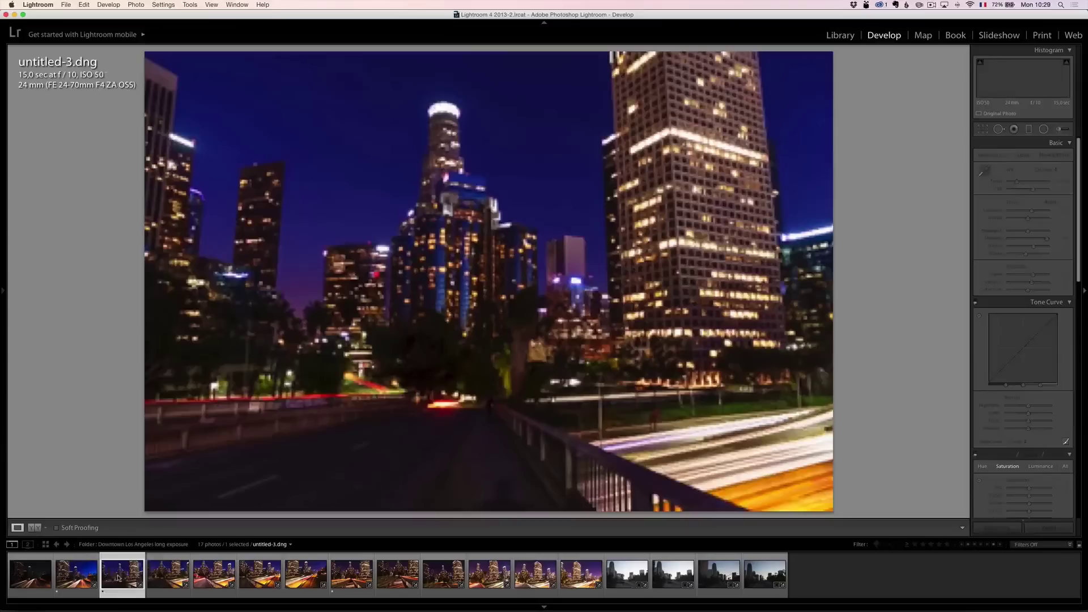
Review the synchronized edits photo by photo from untitled-4.dng through untitled-8.dng.
{"action": "left_click", "coordinate": [165, 578]}
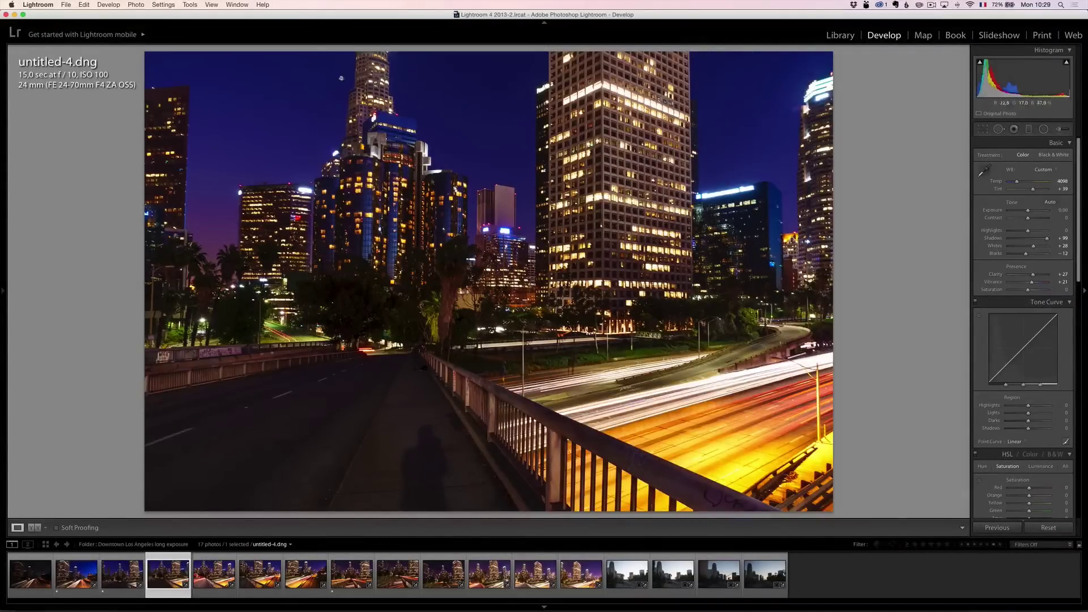
{"action": "left_click", "coordinate": [212, 572]}
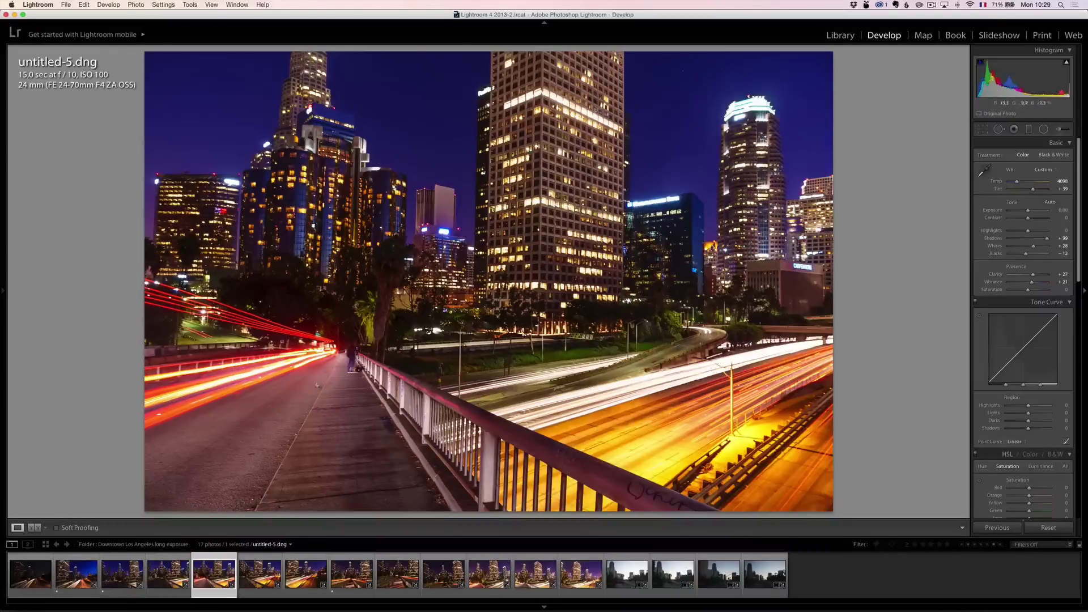
{"action": "left_click", "coordinate": [260, 574]}
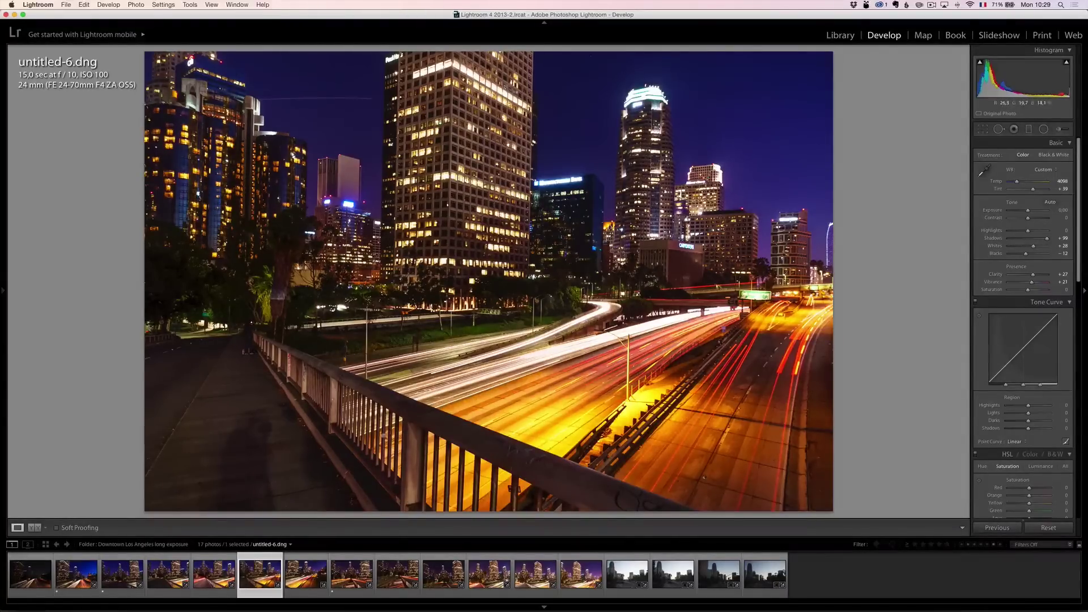
{"action": "left_click", "coordinate": [304, 578]}
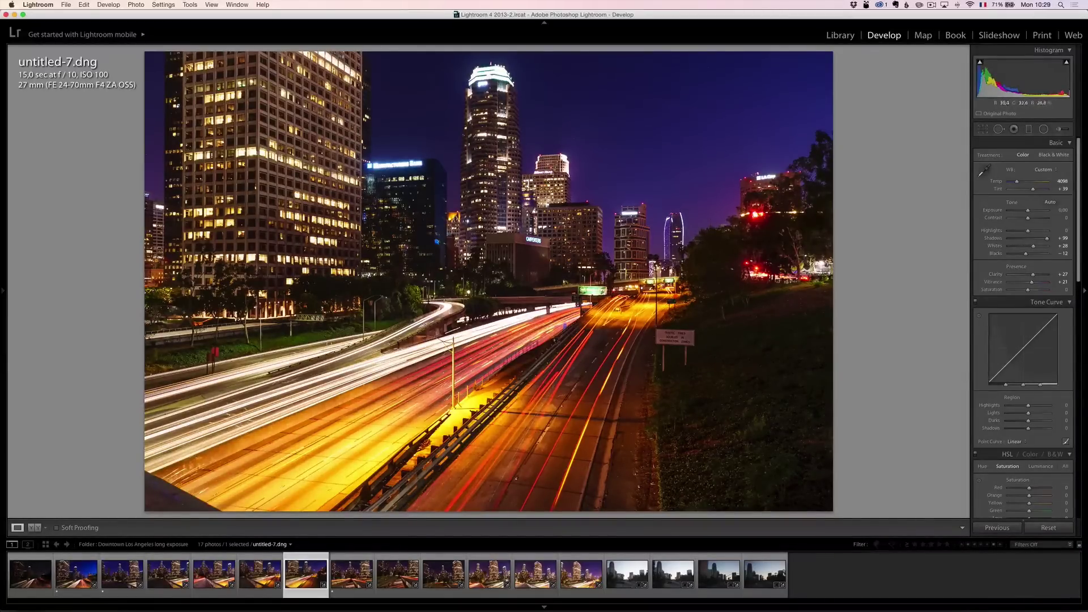
{"action": "left_click", "coordinate": [348, 579]}
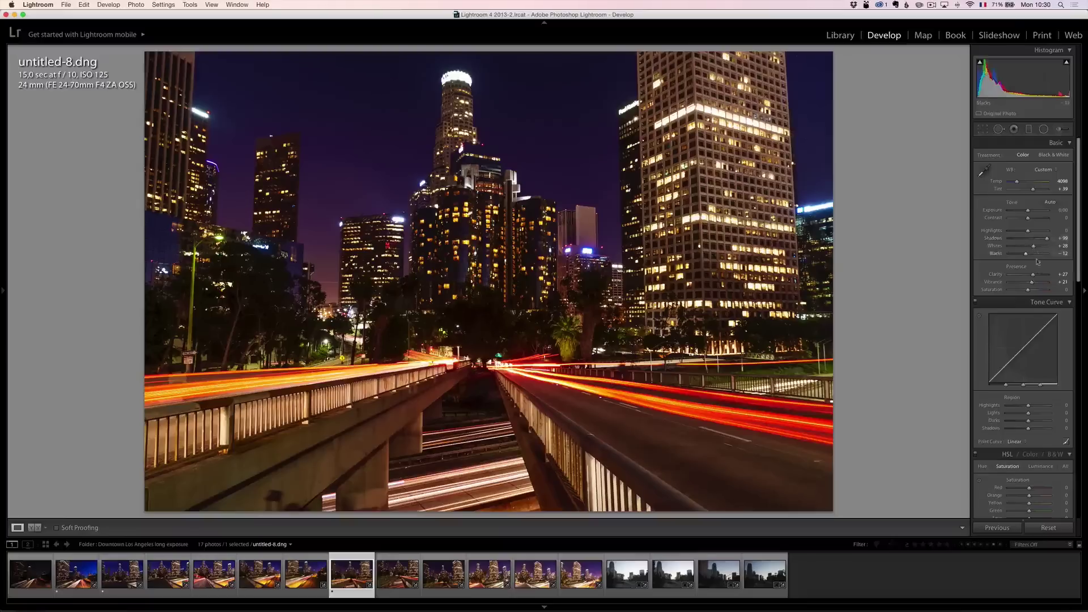
Try the Auto Upright correction on untitled-8.dng and compare it with Upright off.
{"action": "scroll", "coordinate": [1013, 260], "scroll_direction": "down", "scroll_amount": 3}
{"action": "scroll", "coordinate": [1014, 260], "scroll_direction": "down", "scroll_amount": 6}
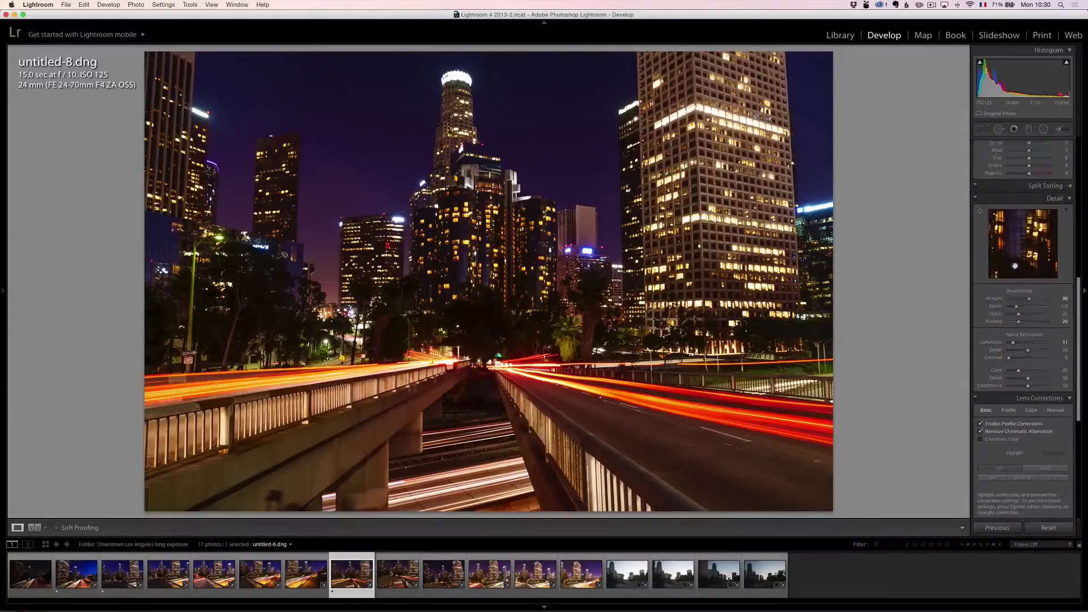
{"action": "scroll", "coordinate": [1022, 269], "scroll_direction": "down", "scroll_amount": 1}
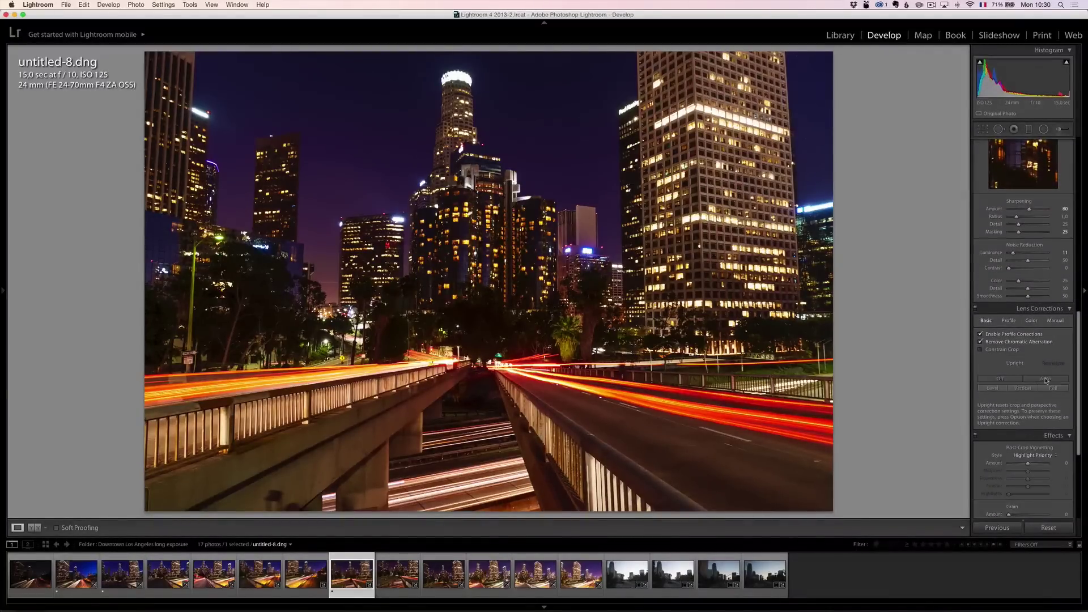
{"action": "left_click", "coordinate": [1046, 379]}
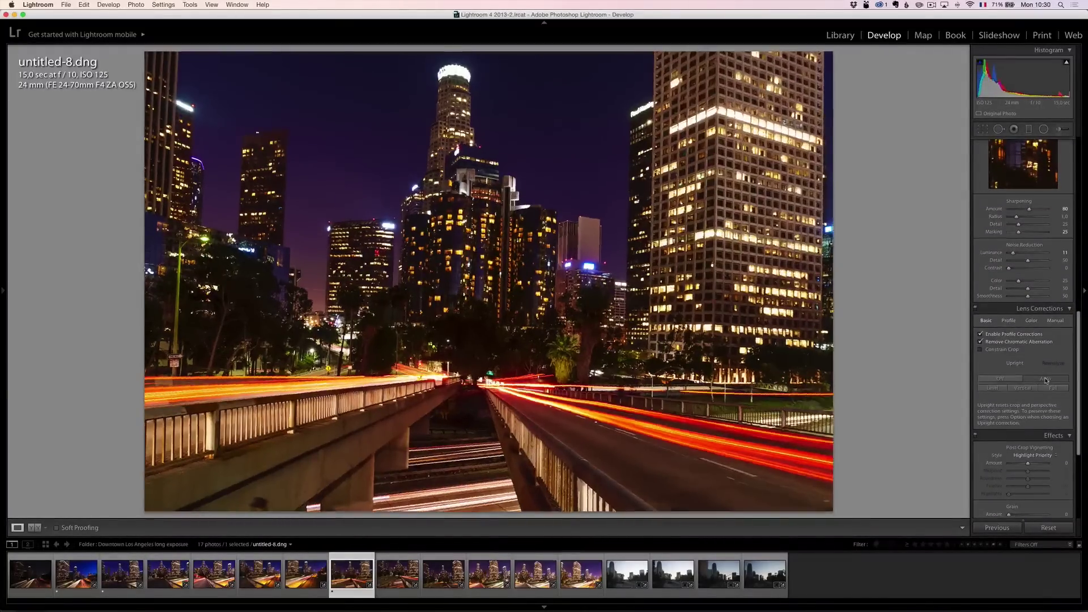
{"action": "left_click", "coordinate": [1014, 378]}
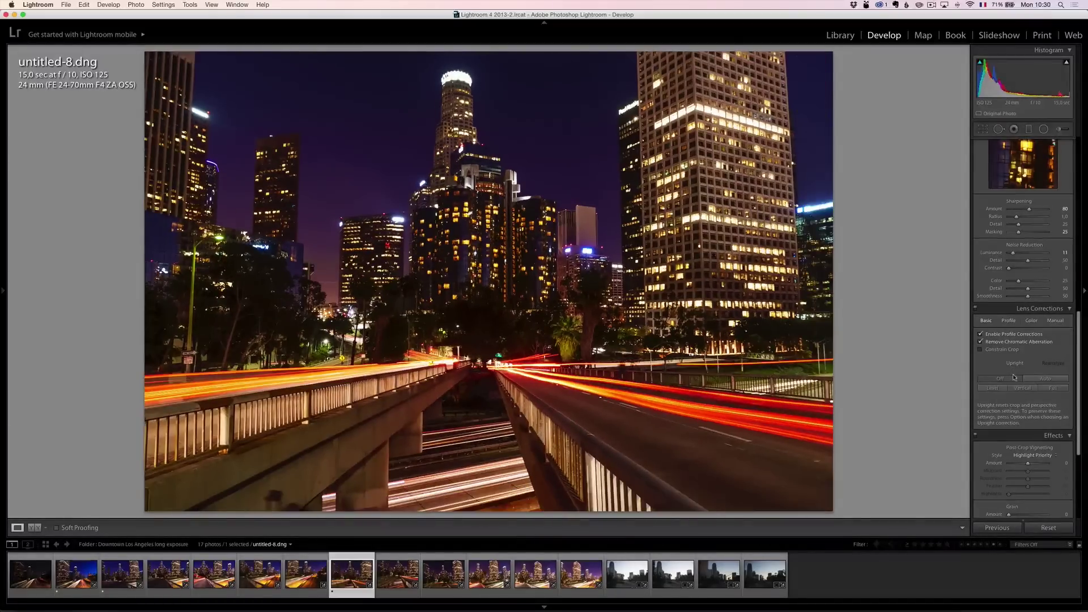
{"action": "left_click", "coordinate": [1046, 380]}
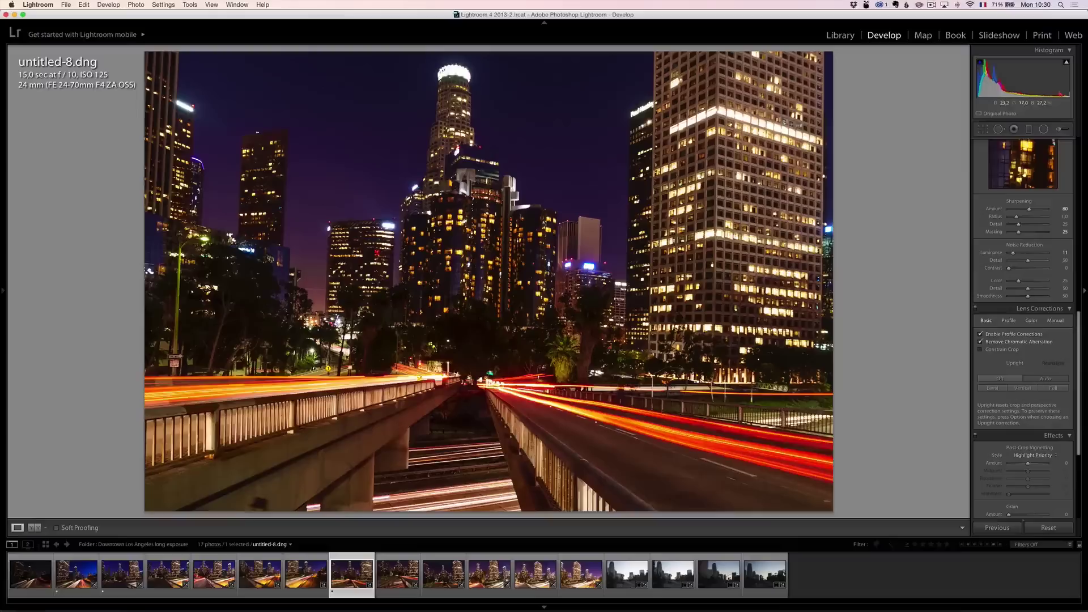
{"action": "left_click", "coordinate": [1010, 380]}
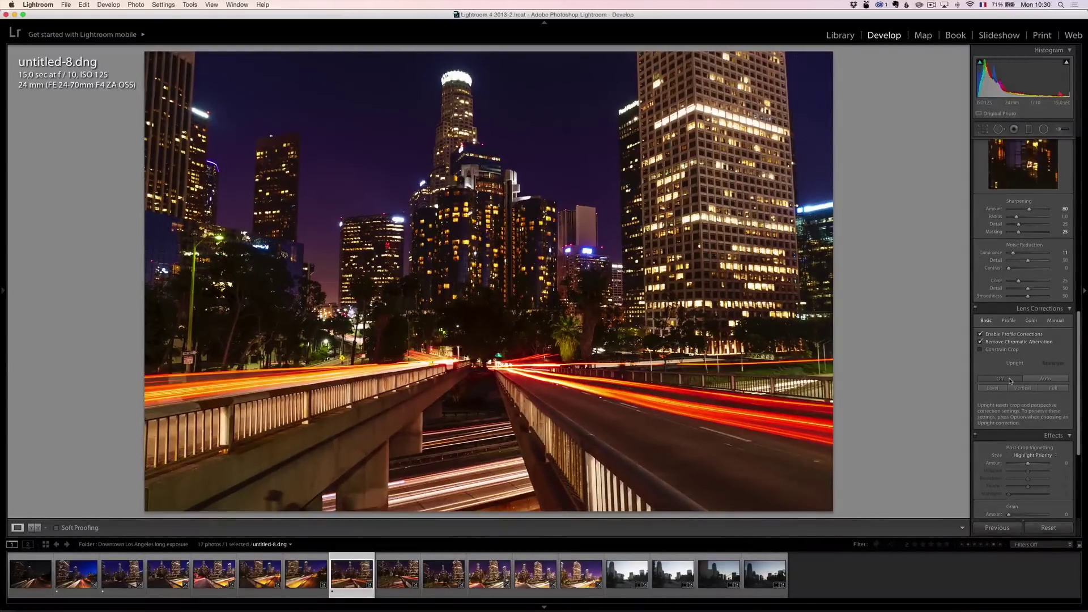
Set the manual vertical transform of untitled-8.dng to -13 and enable Constrain Crop.
{"action": "left_click", "coordinate": [1054, 321]}
{"action": "left_click_drag", "start_coordinate": [1028, 352], "coordinate": [1026, 353]}
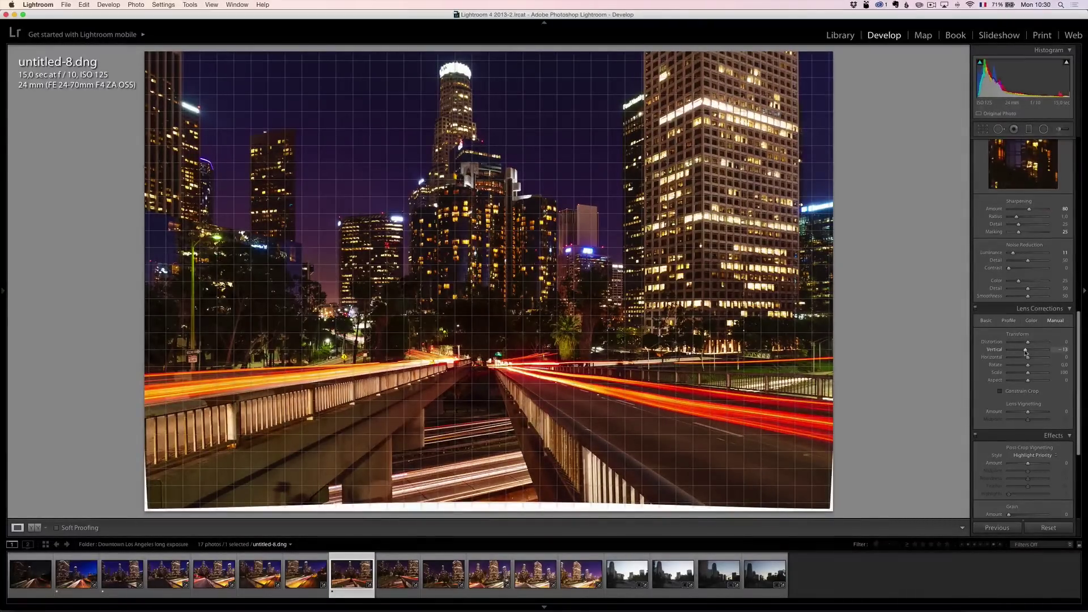
{"action": "left_click_drag", "start_coordinate": [1026, 352], "coordinate": [1025, 352]}
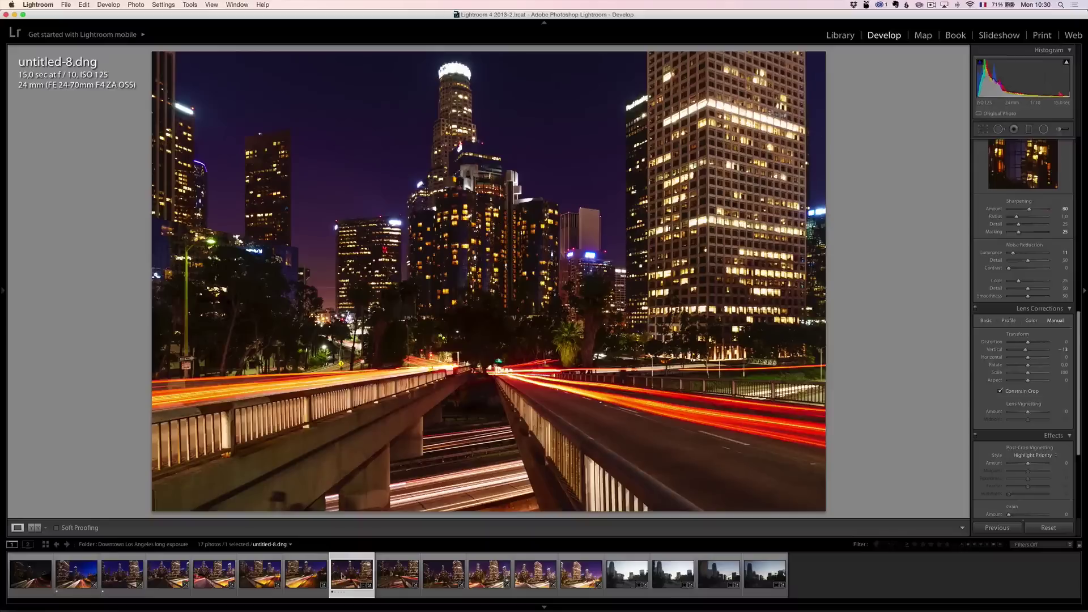
Review the synchronized edits on untitled-9.dng through untitled-13.dng, going back to untitled-8.dng for comparison.
{"action": "left_click", "coordinate": [399, 579]}
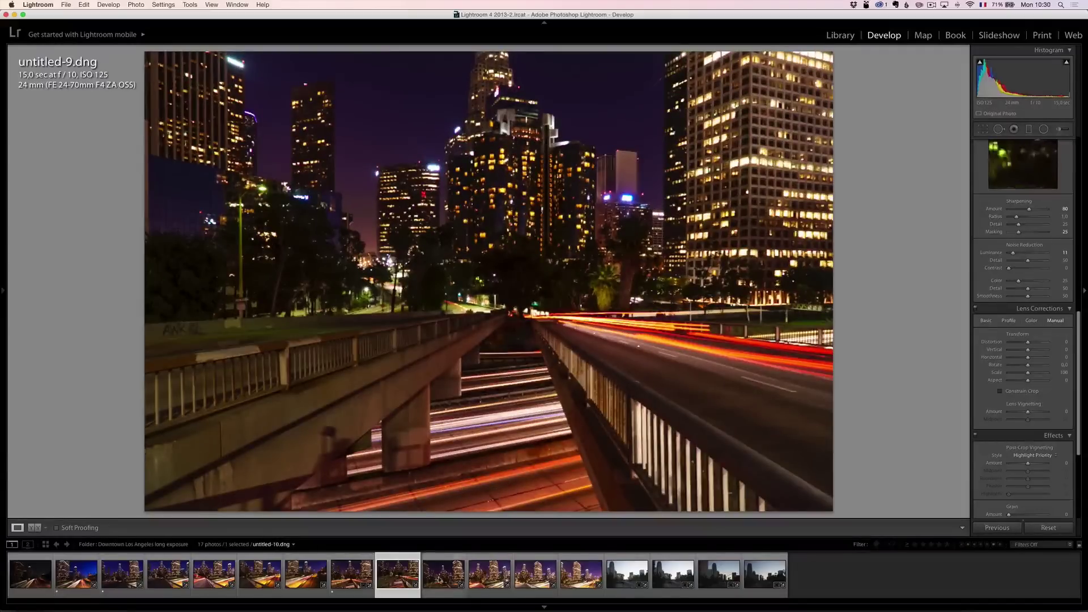
{"action": "left_click", "coordinate": [443, 573]}
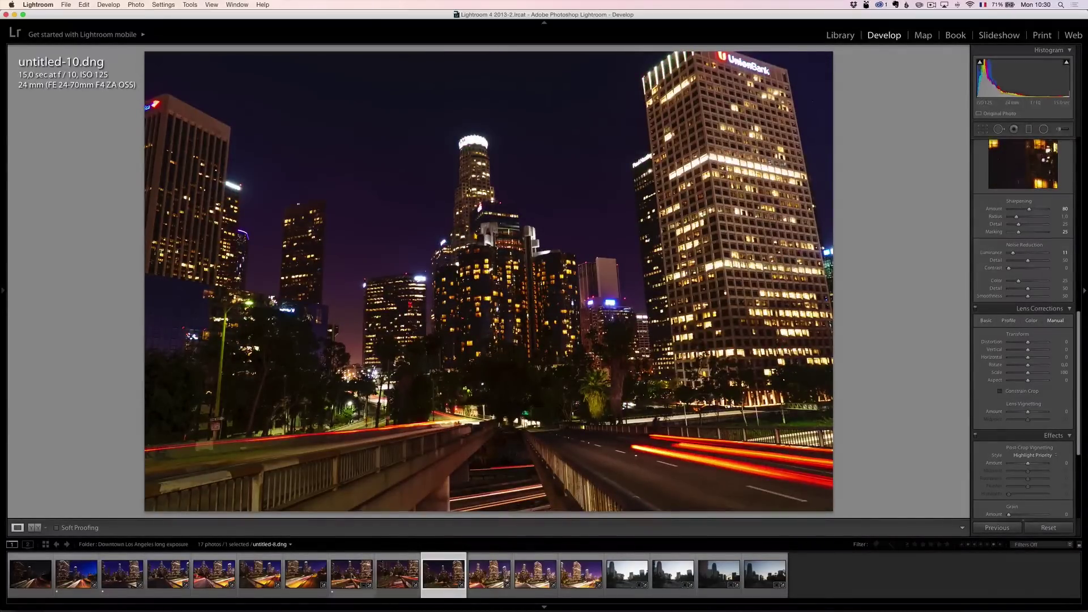
{"action": "left_click", "coordinate": [350, 574]}
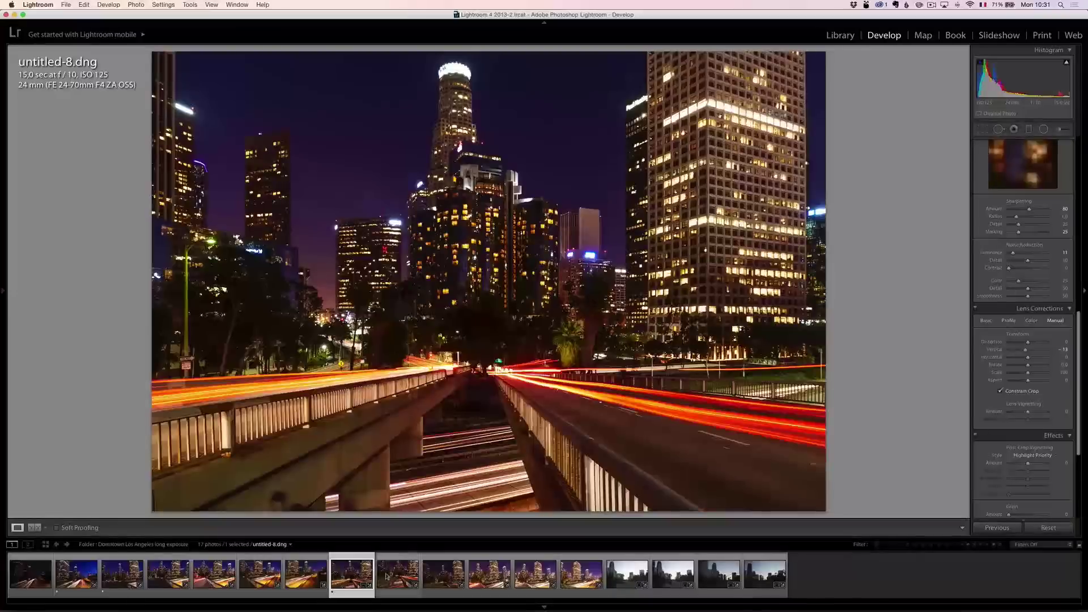
{"action": "left_click", "coordinate": [482, 577]}
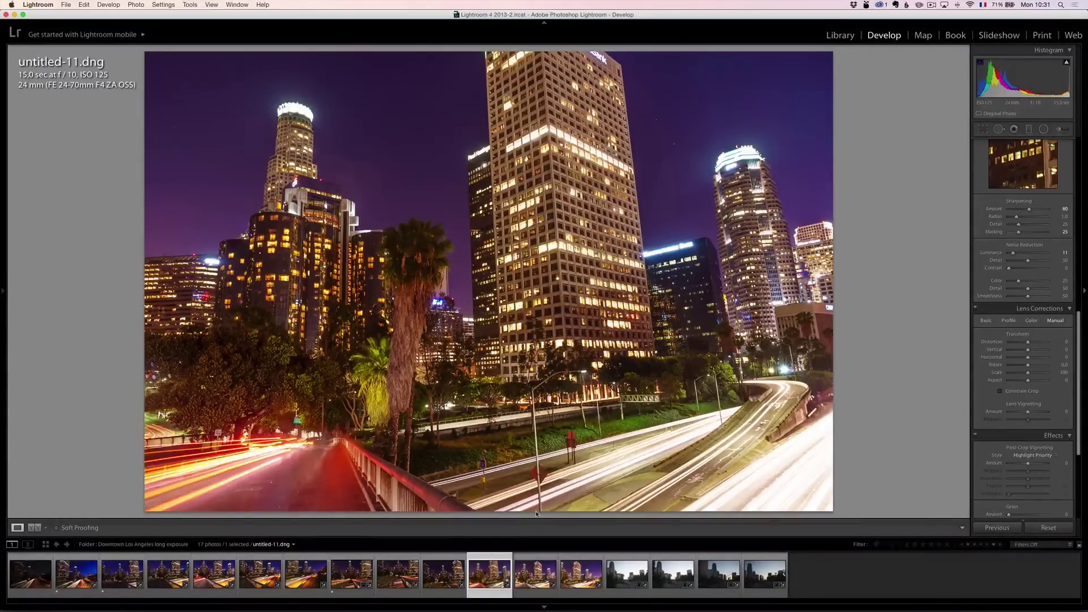
{"action": "left_click", "coordinate": [535, 574]}
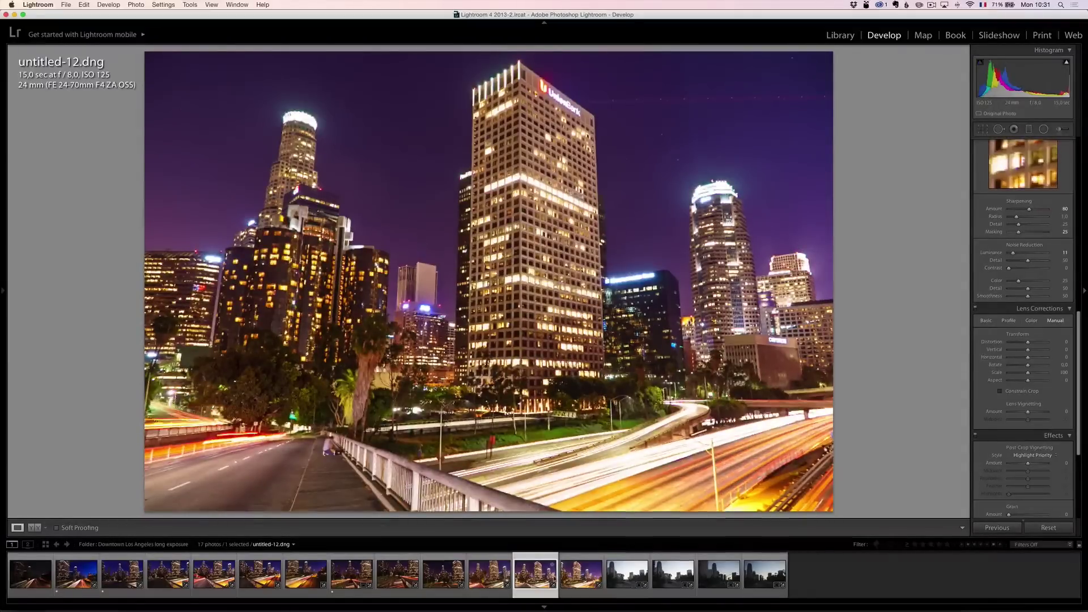
{"action": "left_click", "coordinate": [586, 576]}
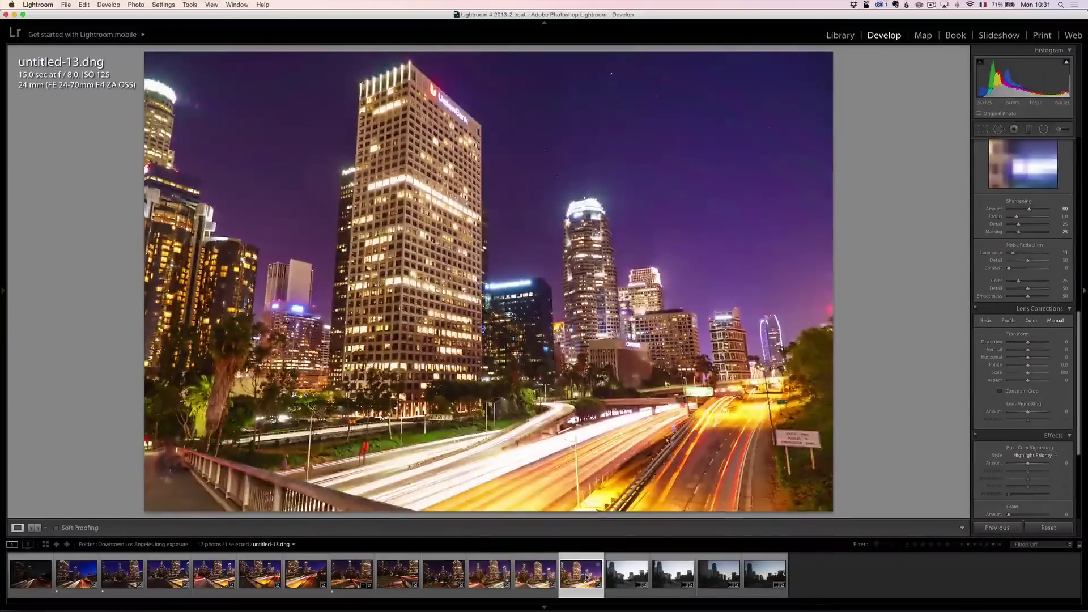
On untitled-12.dng, set Exposure to -0.35, Shadows to +74 and Blacks to -24.
{"action": "left_click", "coordinate": [539, 576]}
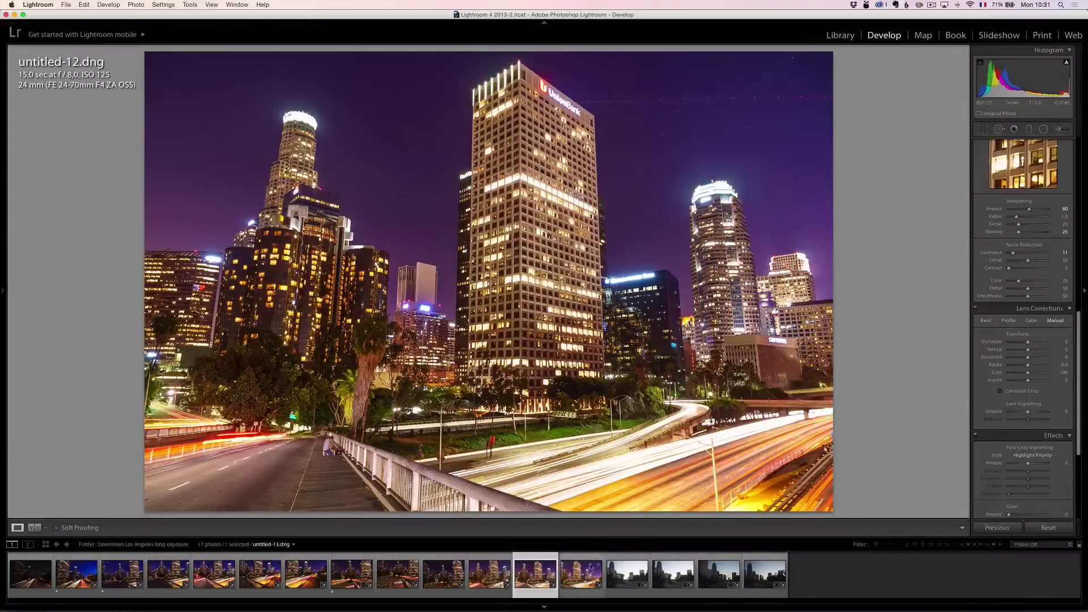
{"action": "scroll", "coordinate": [1023, 295], "scroll_direction": "up", "scroll_amount": 15}
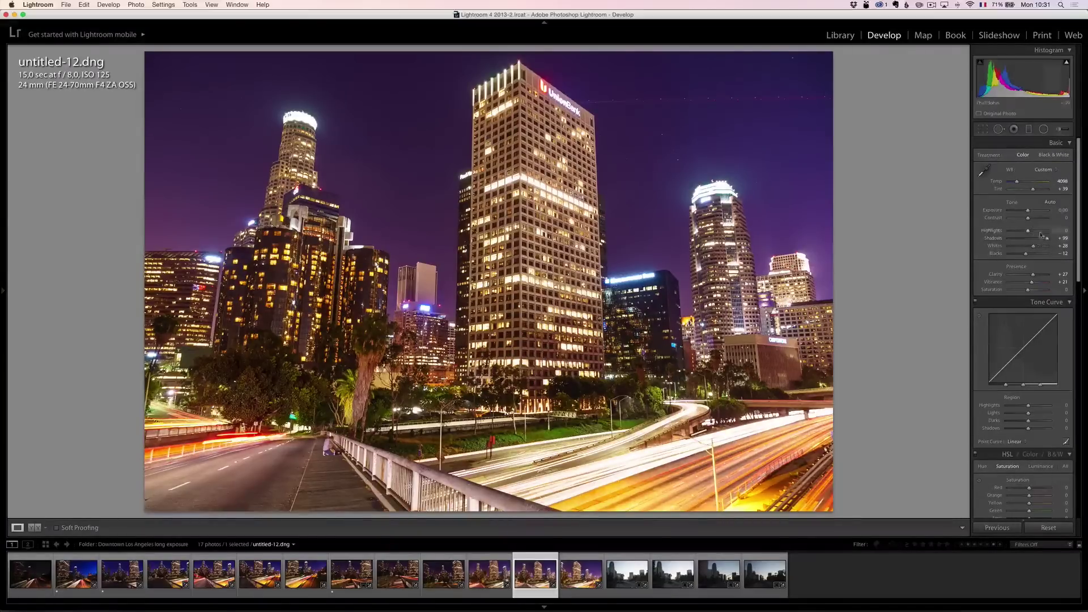
{"action": "left_click_drag", "start_coordinate": [1047, 239], "coordinate": [1027, 216]}
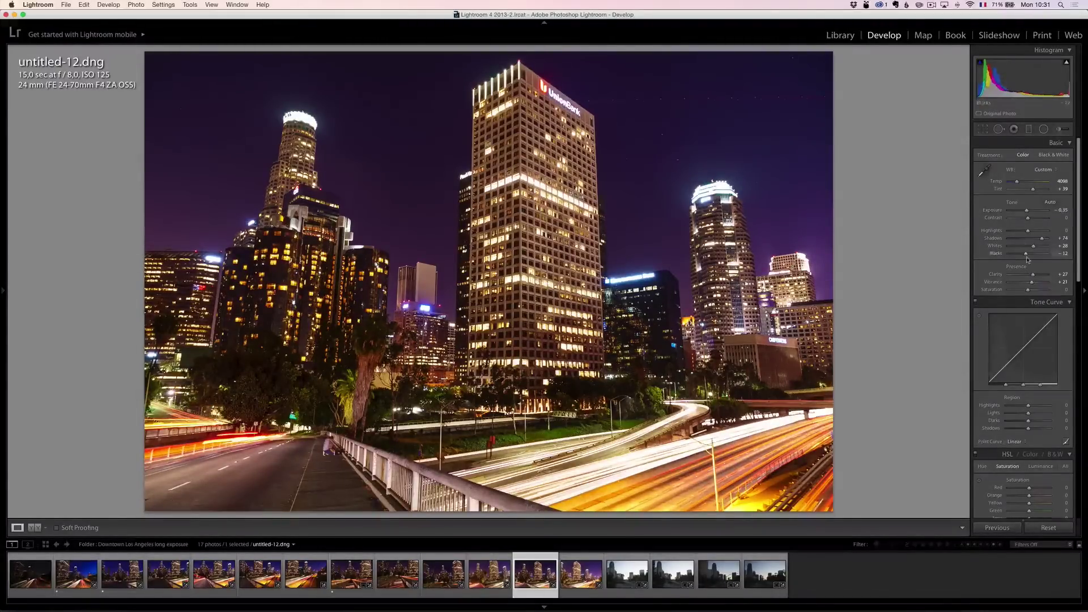
{"action": "key", "text": "alt"}
{"action": "left_click_drag", "start_coordinate": [1026, 253], "coordinate": [1024, 258]}
Synchronize all settings from untitled-12.dng to untitled-13.dng and check both photos.
{"action": "left_click", "coordinate": [580, 574]}
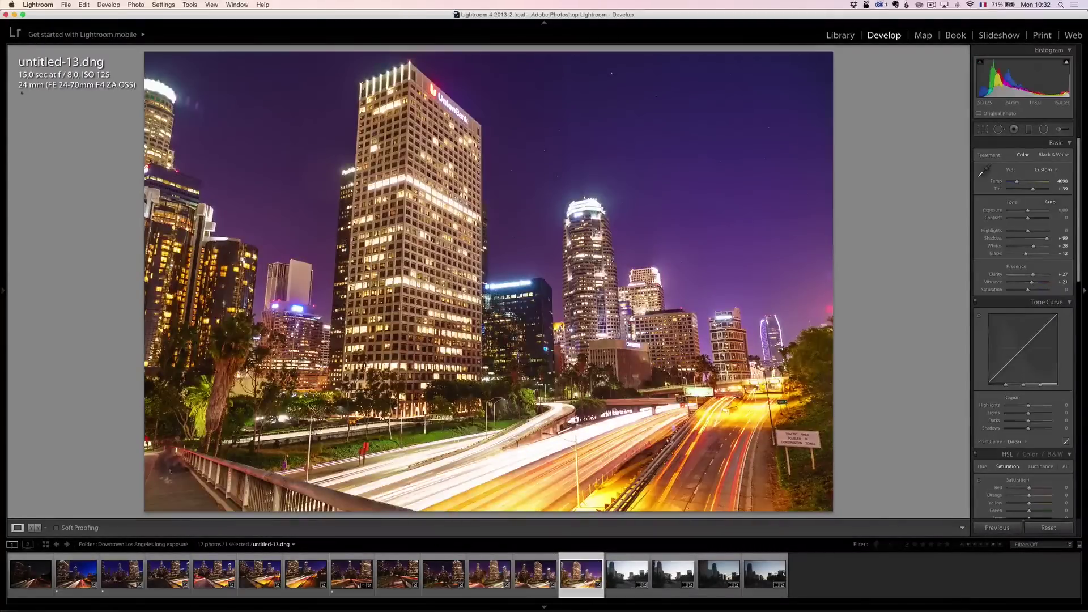
{"action": "left_click", "coordinate": [532, 575]}
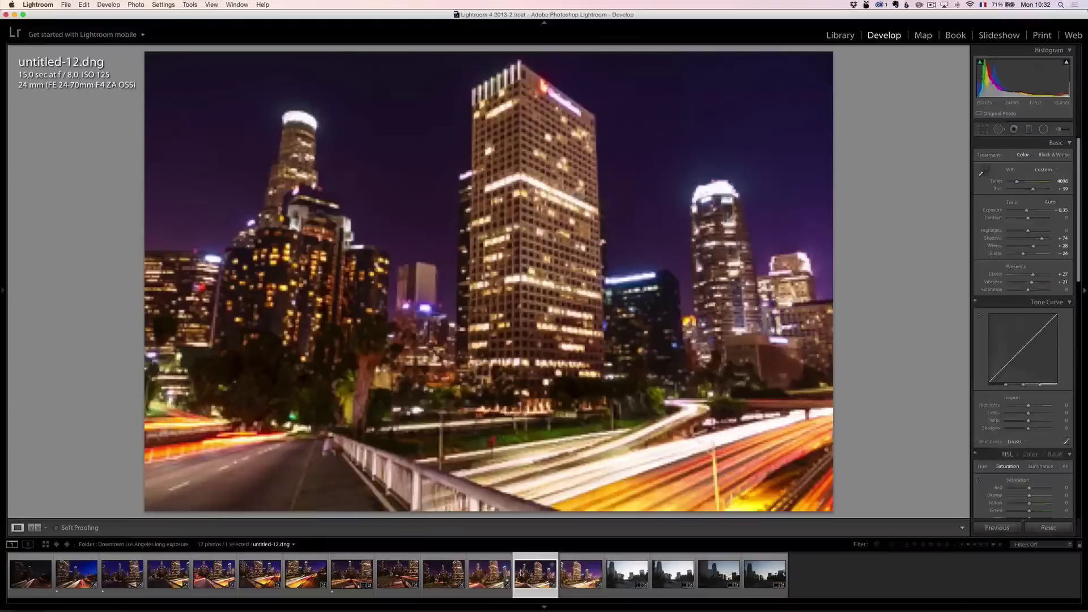
{"action": "left_click", "coordinate": [581, 574], "text": "shift"}
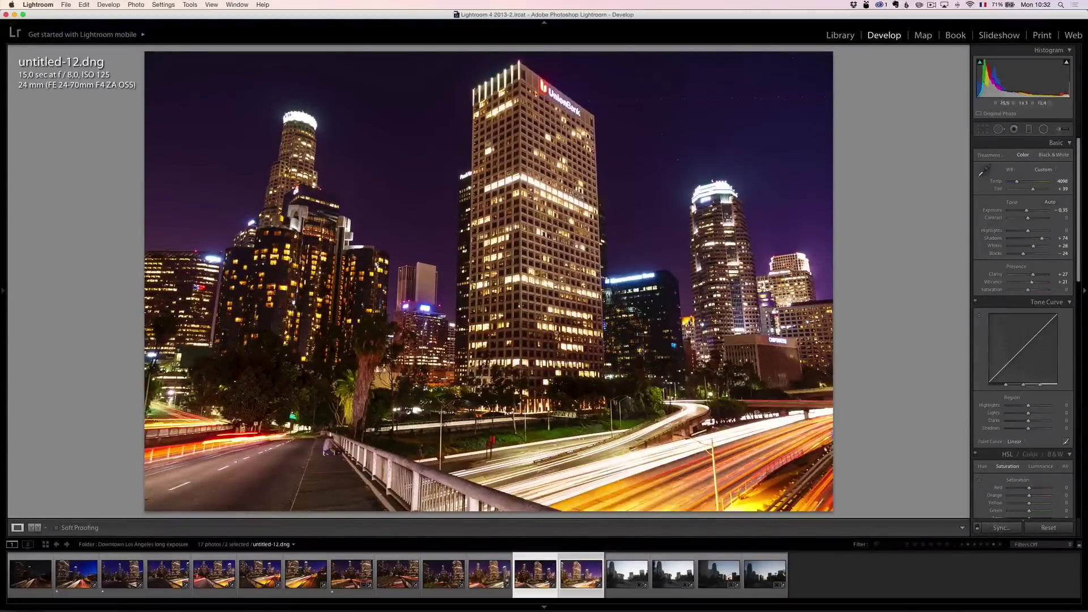
{"action": "left_click", "coordinate": [1001, 527]}
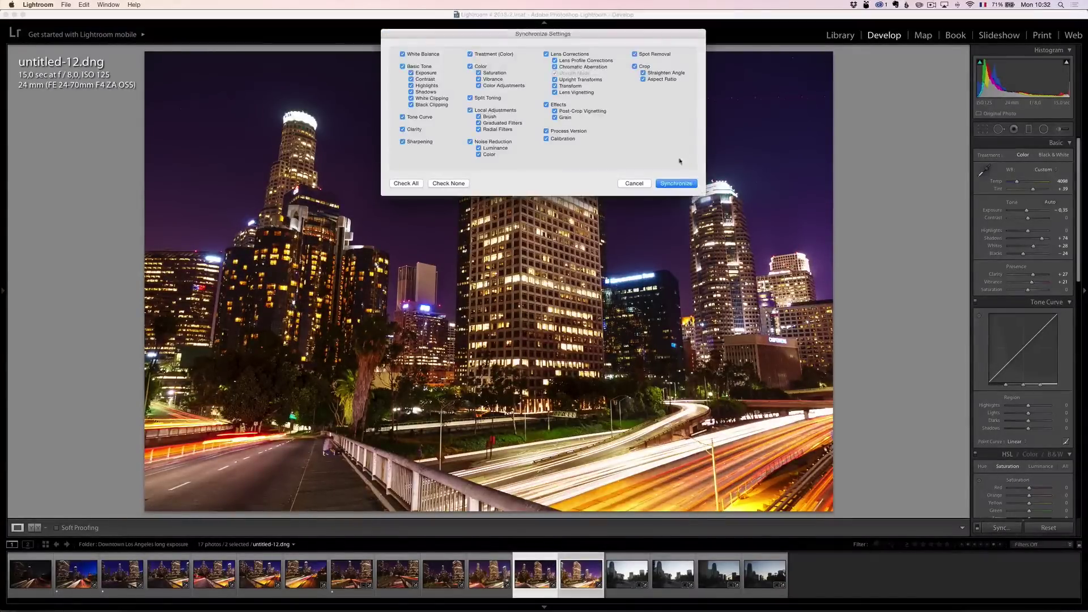
{"action": "left_click", "coordinate": [676, 183]}
{"action": "key", "text": "Right"}
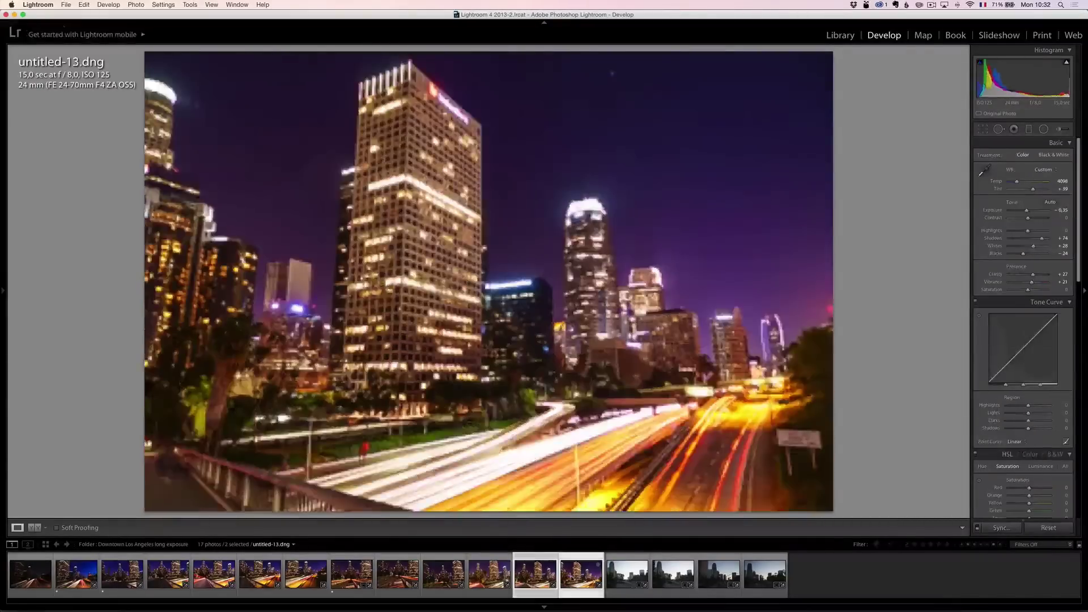
{"action": "key", "text": "Left"}
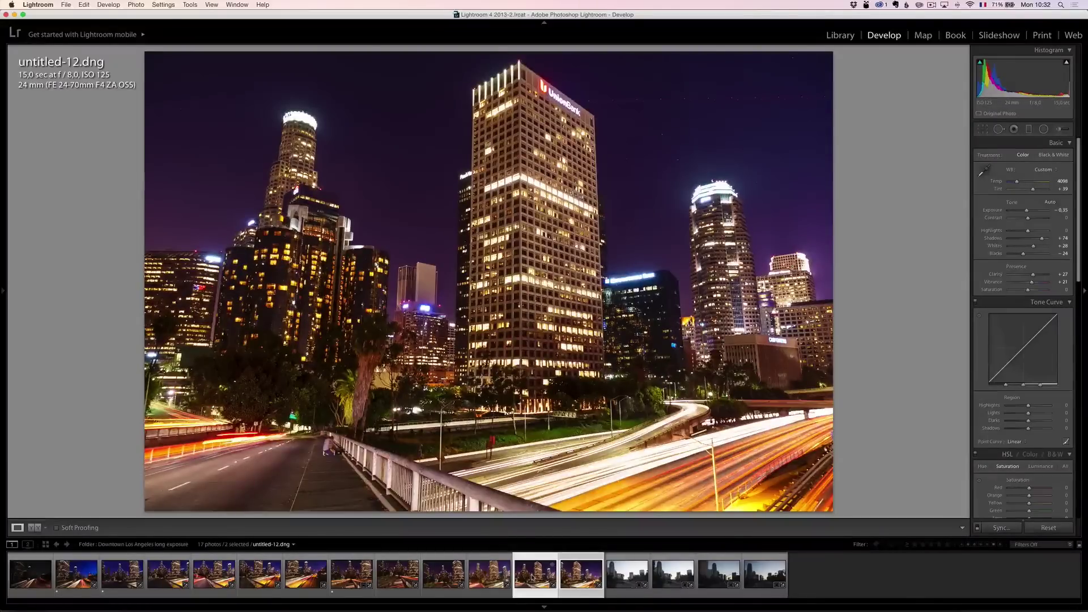
Send untitled-12.dng and untitled-13.dng to Photoshop's Photomerge and stitch them with the Auto layout and Blend Images Together enabled.
{"action": "right_click", "coordinate": [529, 578]}
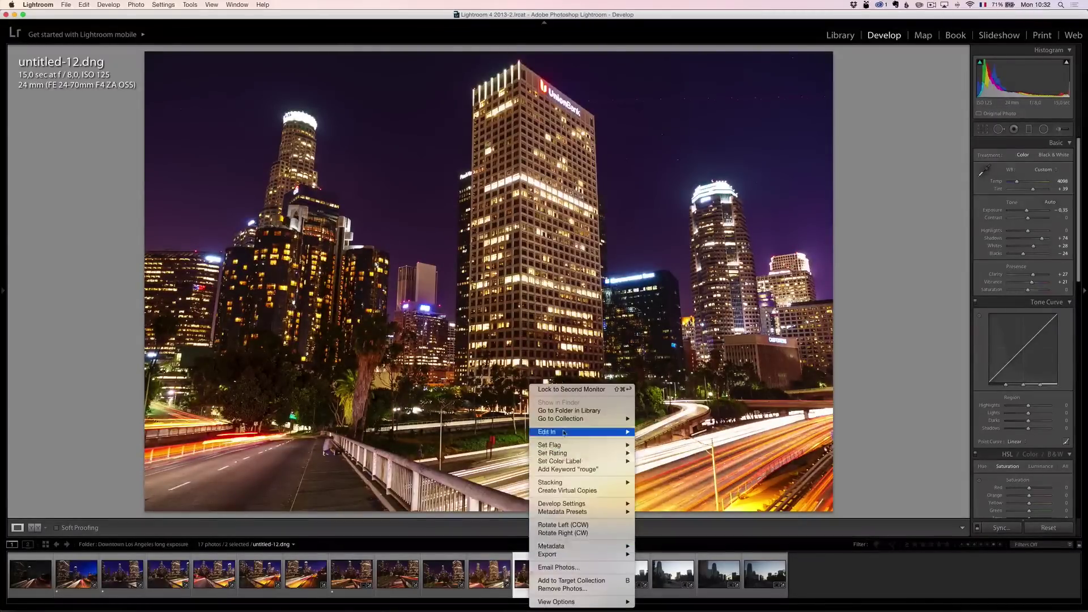
{"action": "mouse_move", "coordinate": [595, 432]}
{"action": "left_click", "coordinate": [692, 462]}
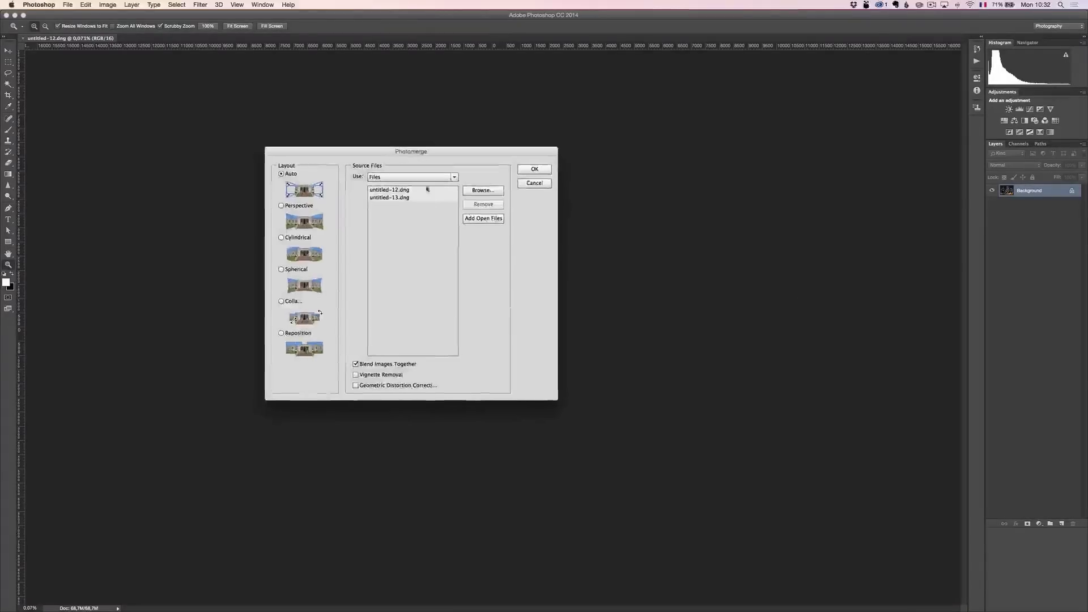
{"action": "left_click", "coordinate": [533, 172]}
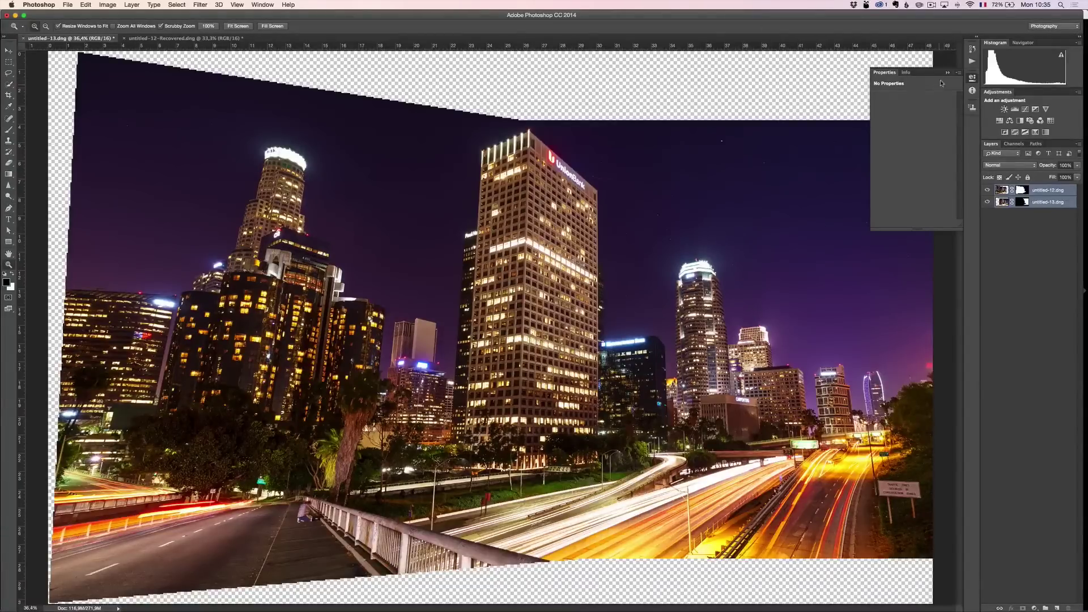
Merge the two panorama layers into one and duplicate the merged layer.
{"action": "left_click", "coordinate": [947, 72]}
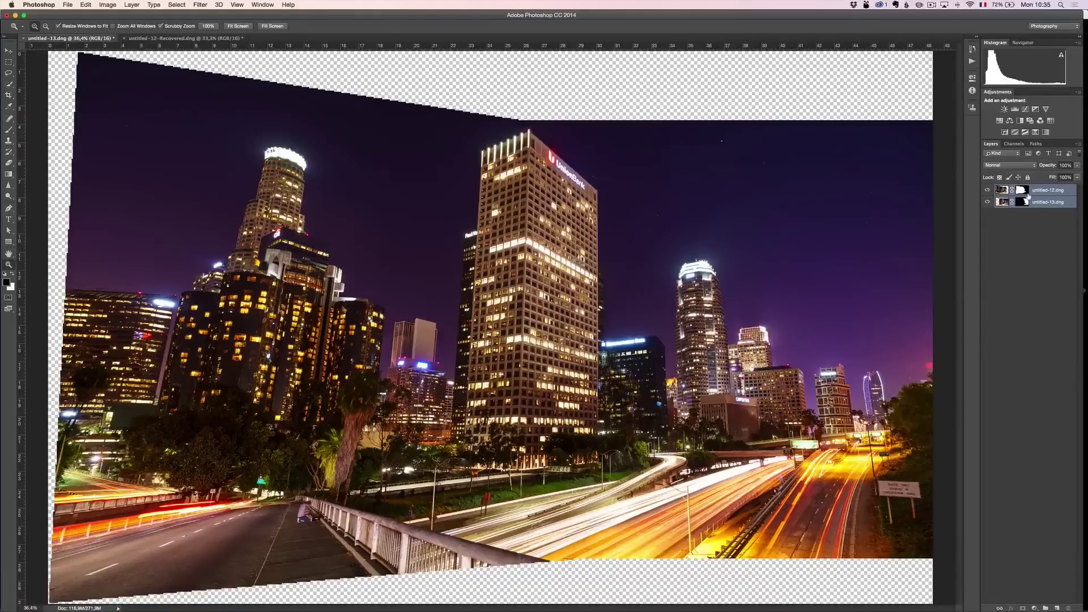
{"action": "key", "text": "super+e"}
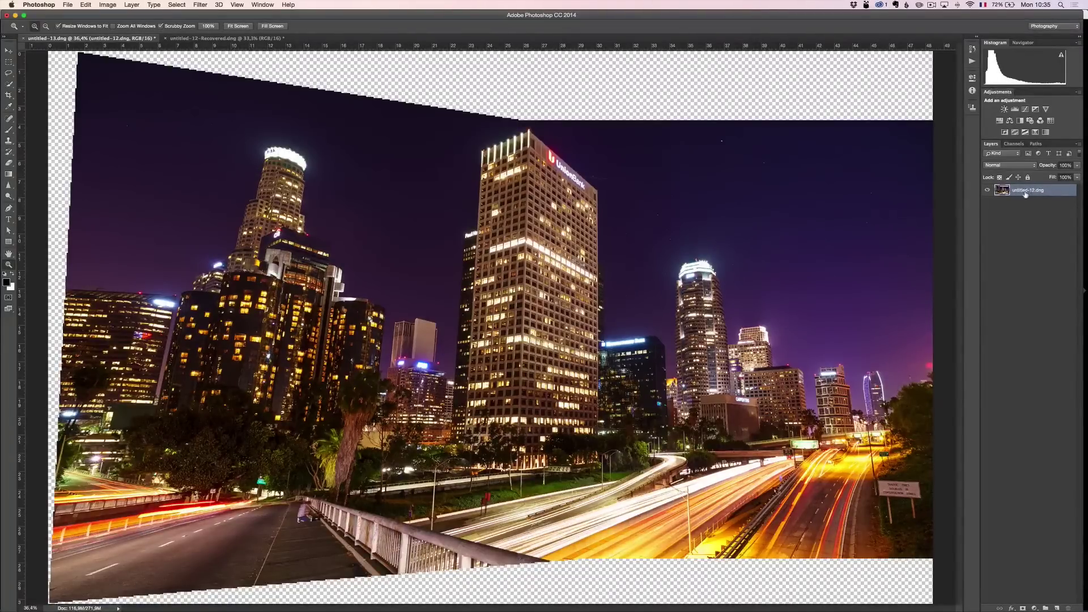
{"action": "left_click_drag", "start_coordinate": [1028, 196], "coordinate": [1057, 607]}
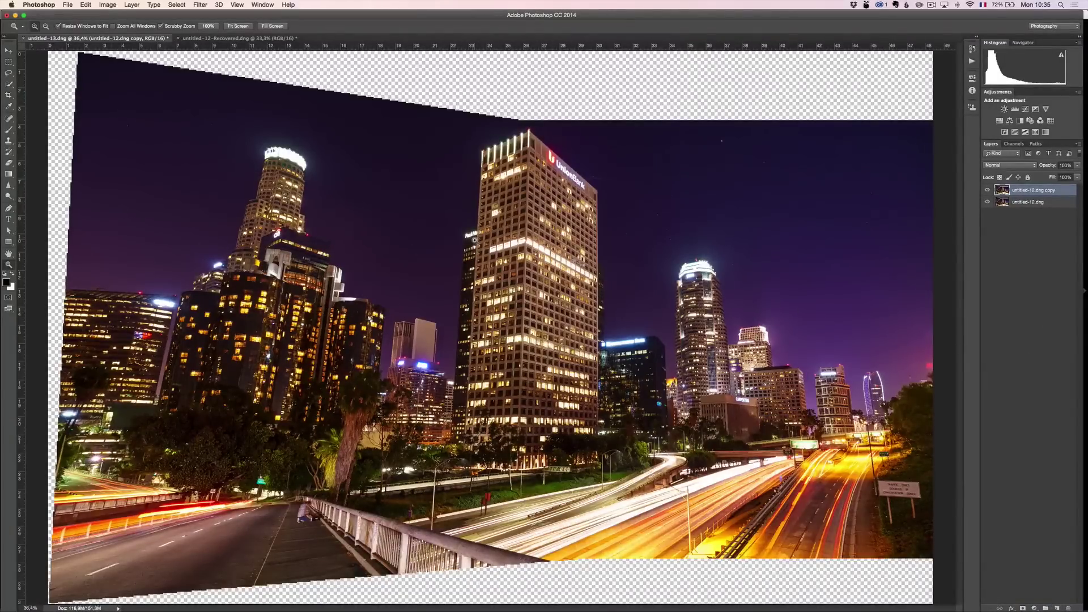
Open the Adaptive Wide Angle filter on the duplicated panorama layer and enlarge its dialog.
{"action": "left_click", "coordinate": [448, 259], "text": "alt"}
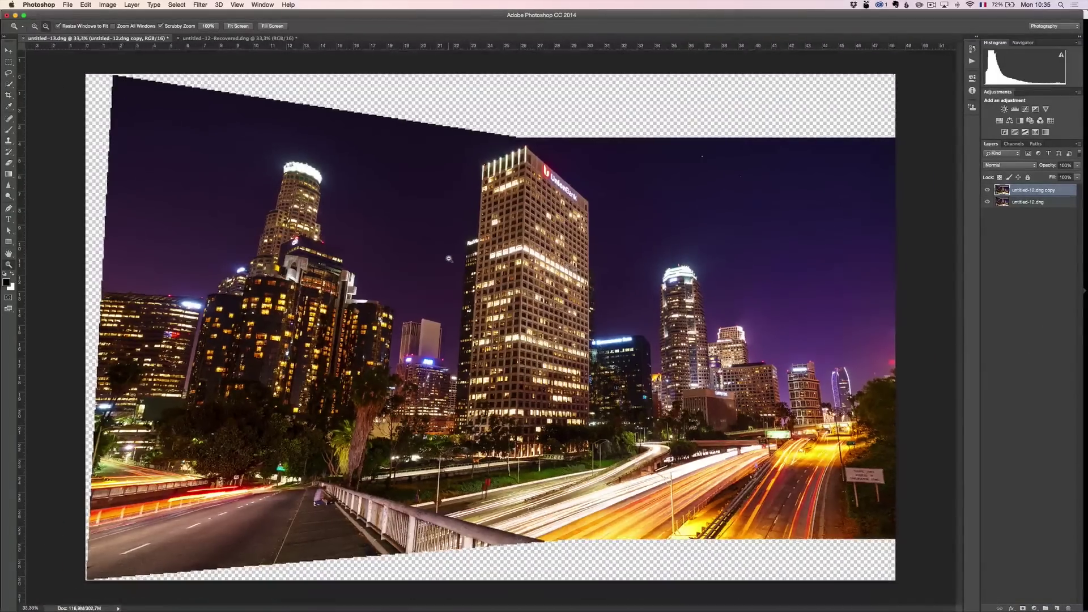
{"action": "left_click", "coordinate": [448, 259], "text": "alt"}
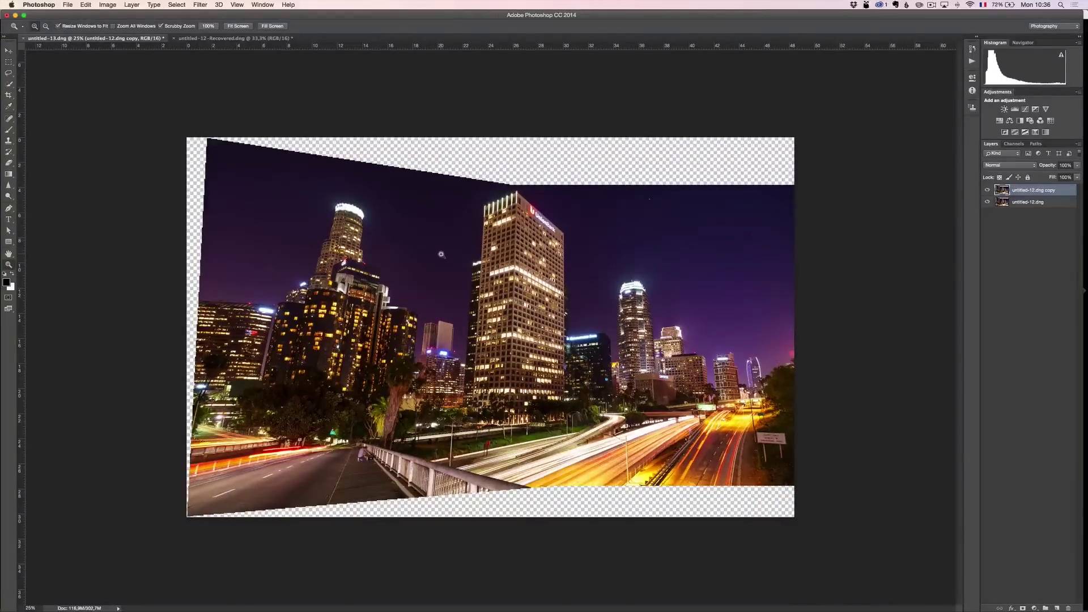
{"action": "left_click", "coordinate": [195, 6]}
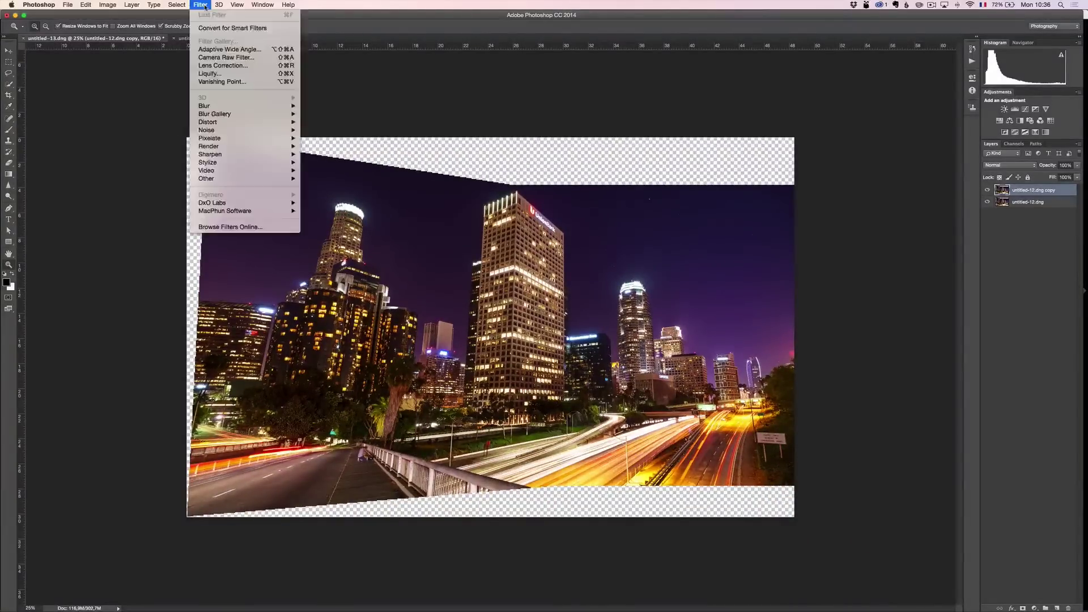
{"action": "left_click", "coordinate": [225, 53]}
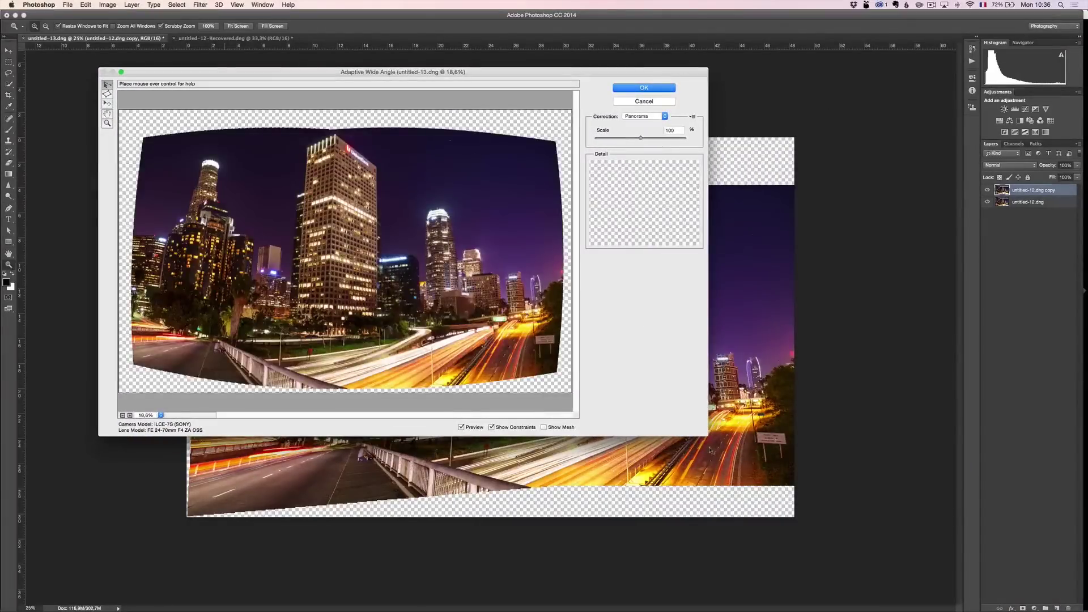
{"action": "left_click_drag", "start_coordinate": [708, 436], "coordinate": [850, 547]}
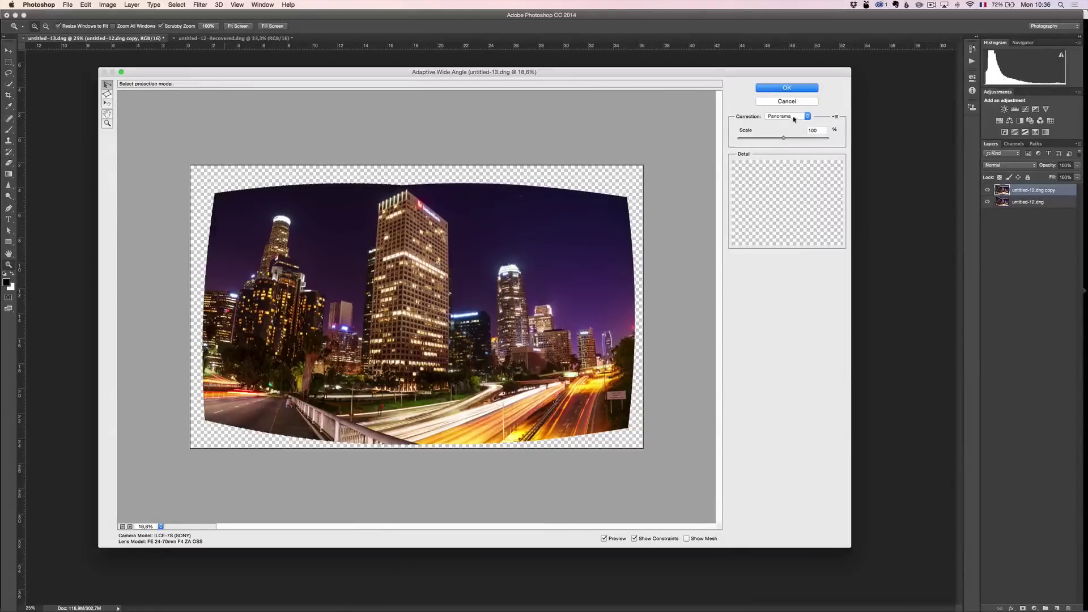
Try the Perspective, Panorama and Full Spherical corrections on the stitched skyline.
{"action": "left_click", "coordinate": [794, 118]}
{"action": "left_click", "coordinate": [794, 113]}
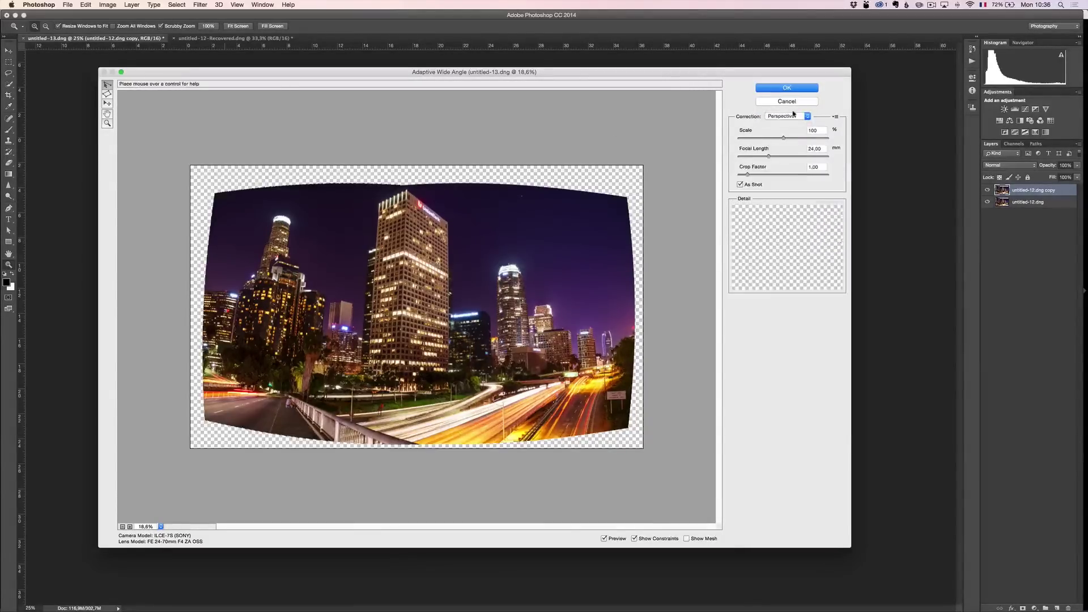
{"action": "left_click", "coordinate": [791, 114]}
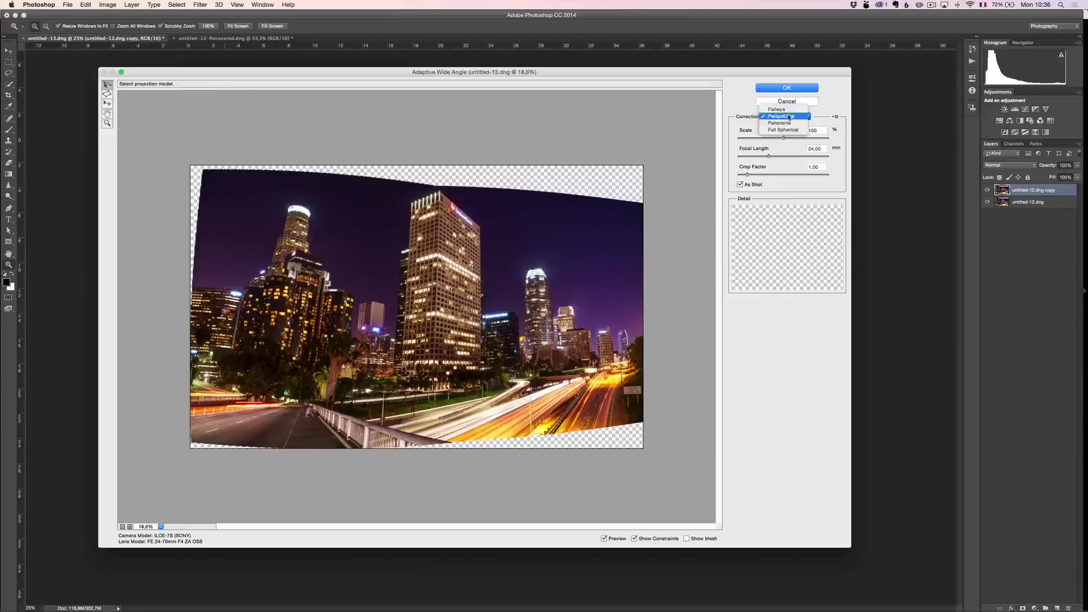
{"action": "left_click", "coordinate": [787, 124]}
{"action": "left_click", "coordinate": [787, 116]}
{"action": "left_click", "coordinate": [765, 124]}
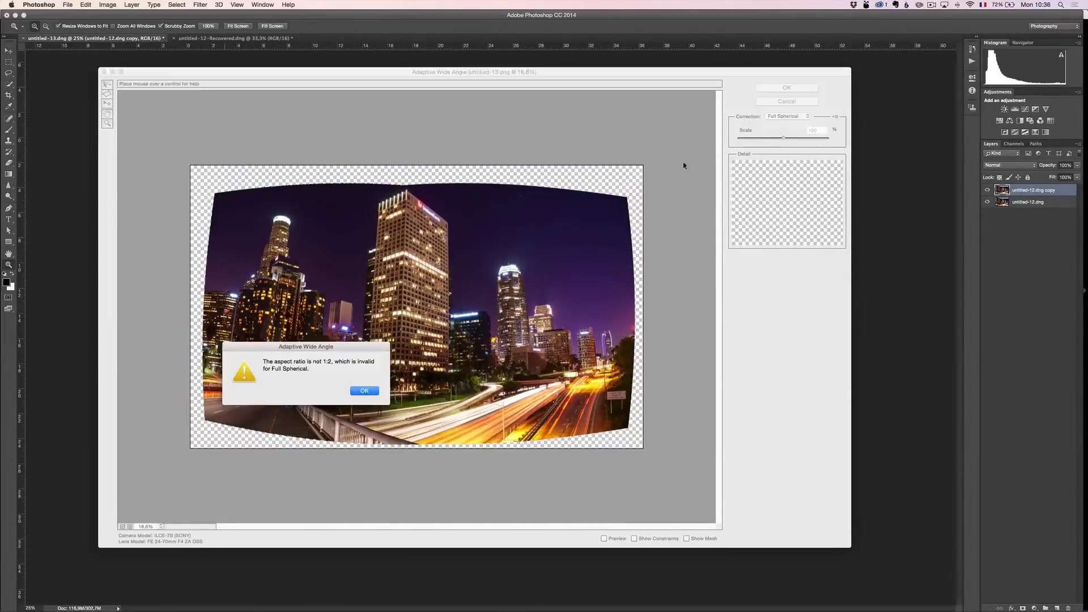
{"action": "left_click", "coordinate": [364, 391]}
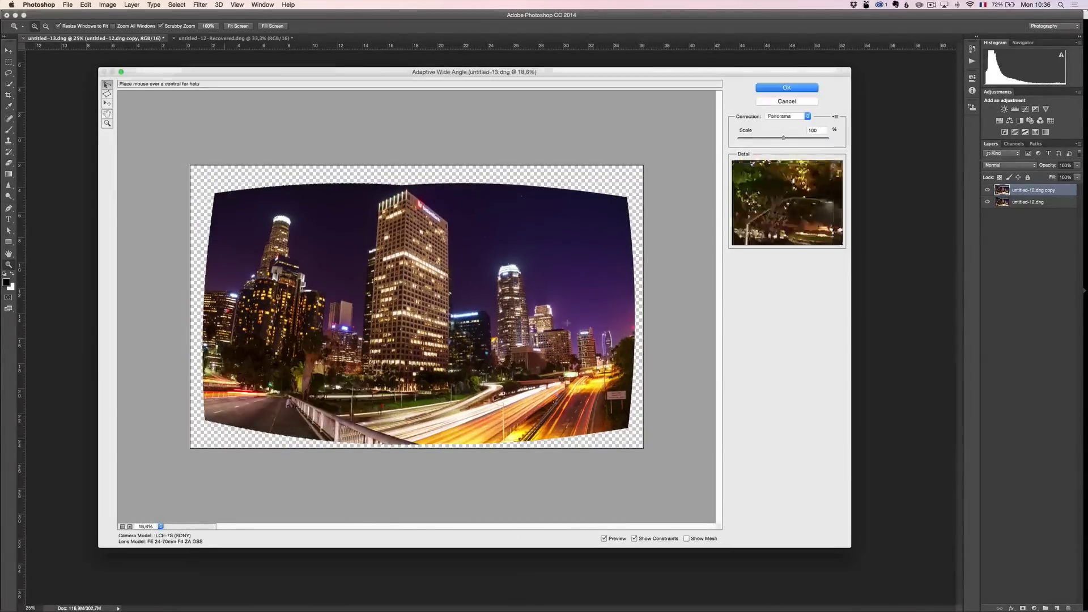
Set the correction to Fisheye and add vertical constraints through the round-topped tower and along both sides of the UnionBank tower.
{"action": "left_click", "coordinate": [786, 116]}
{"action": "left_click", "coordinate": [778, 103]}
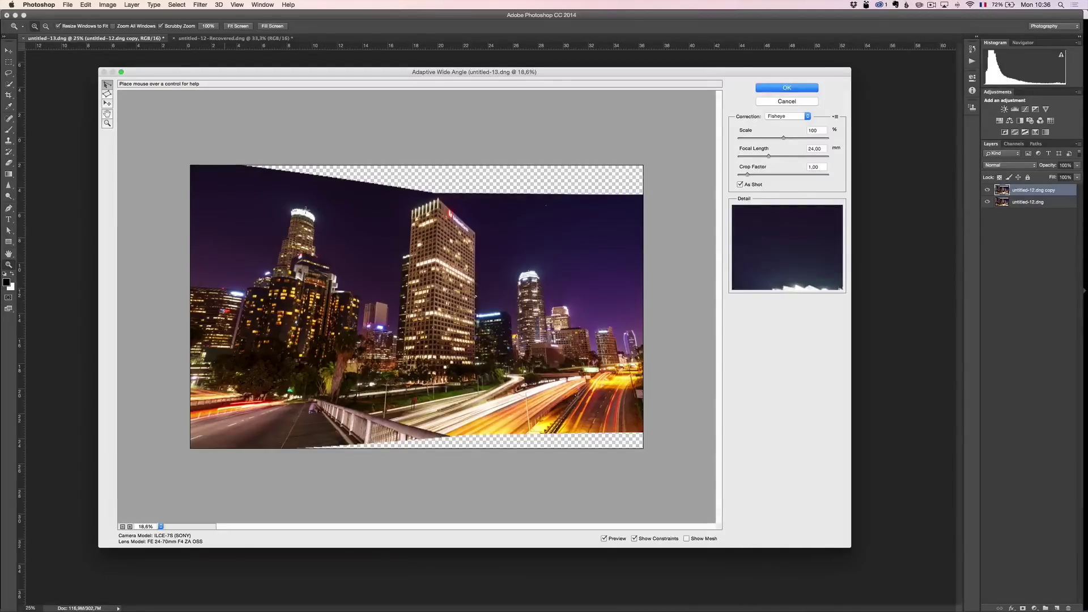
{"action": "left_click", "coordinate": [267, 405]}
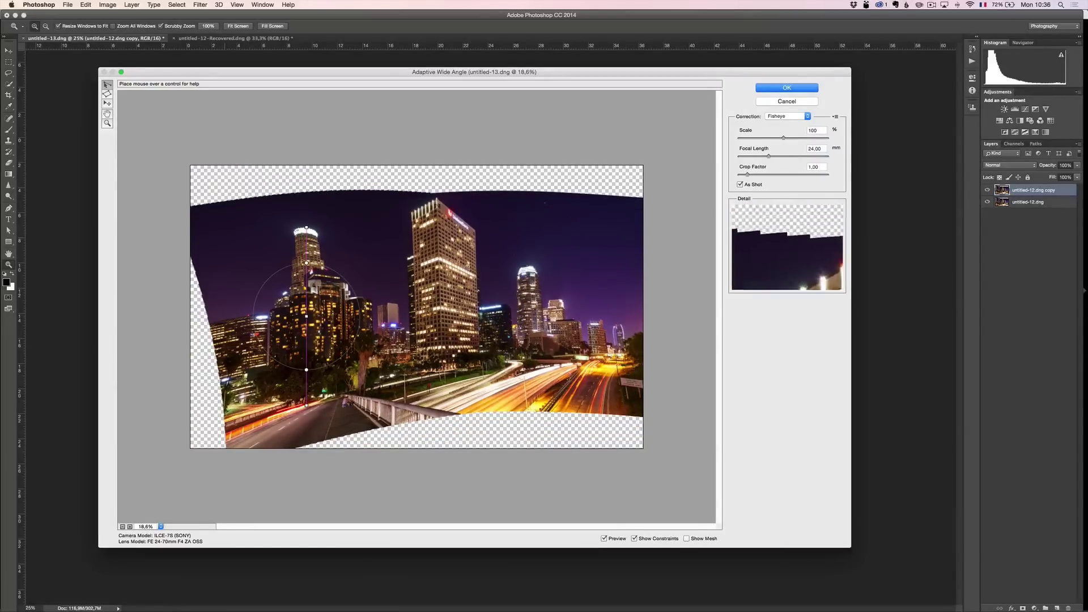
{"action": "left_click", "coordinate": [412, 213]}
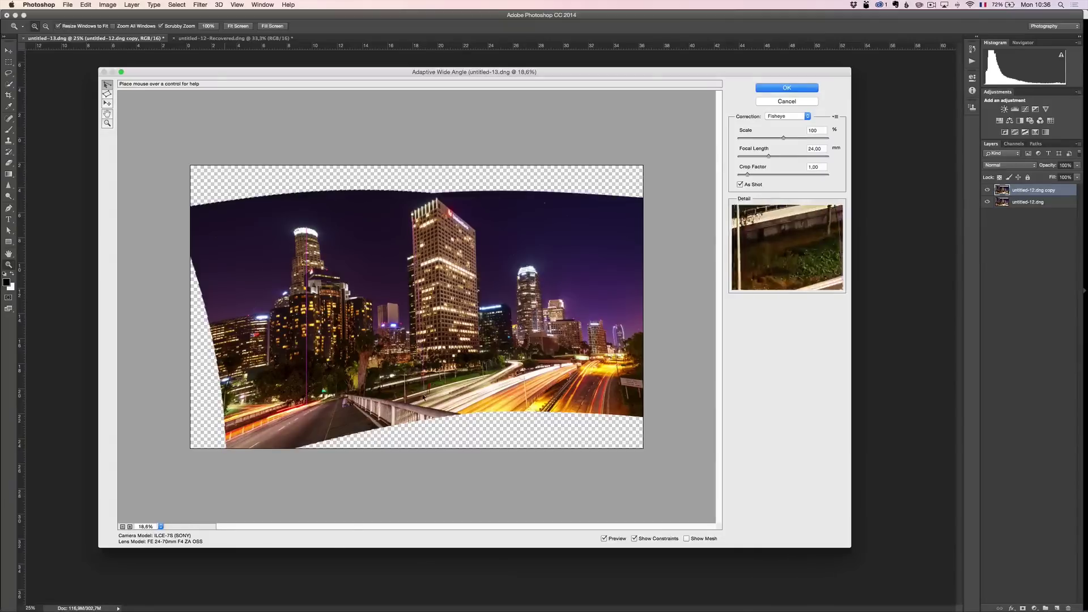
{"action": "left_click", "coordinate": [418, 400]}
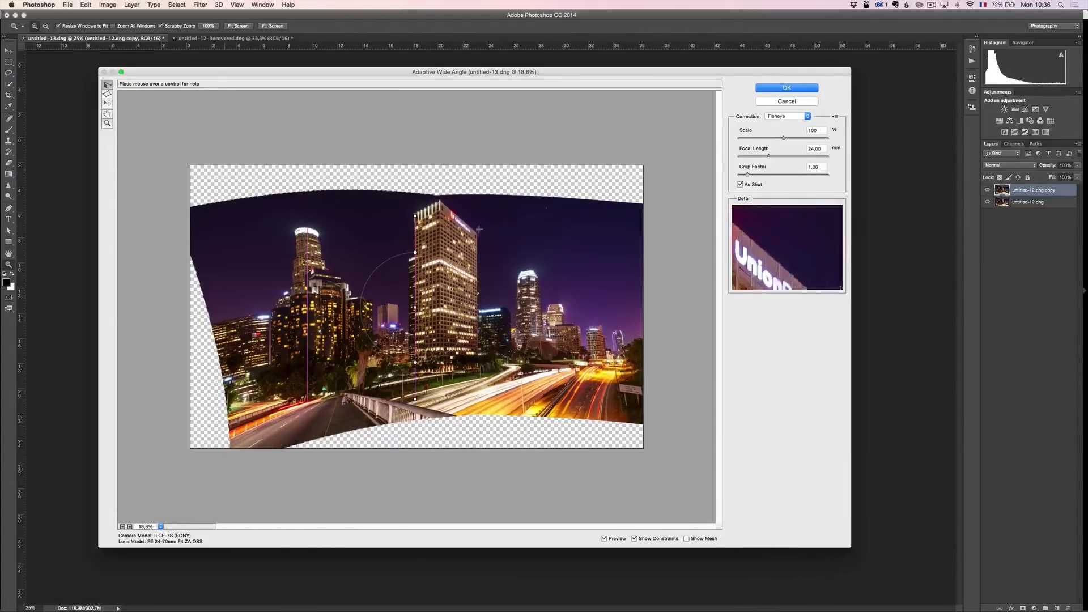
{"action": "left_click", "coordinate": [476, 233]}
{"action": "left_click", "coordinate": [476, 394]}
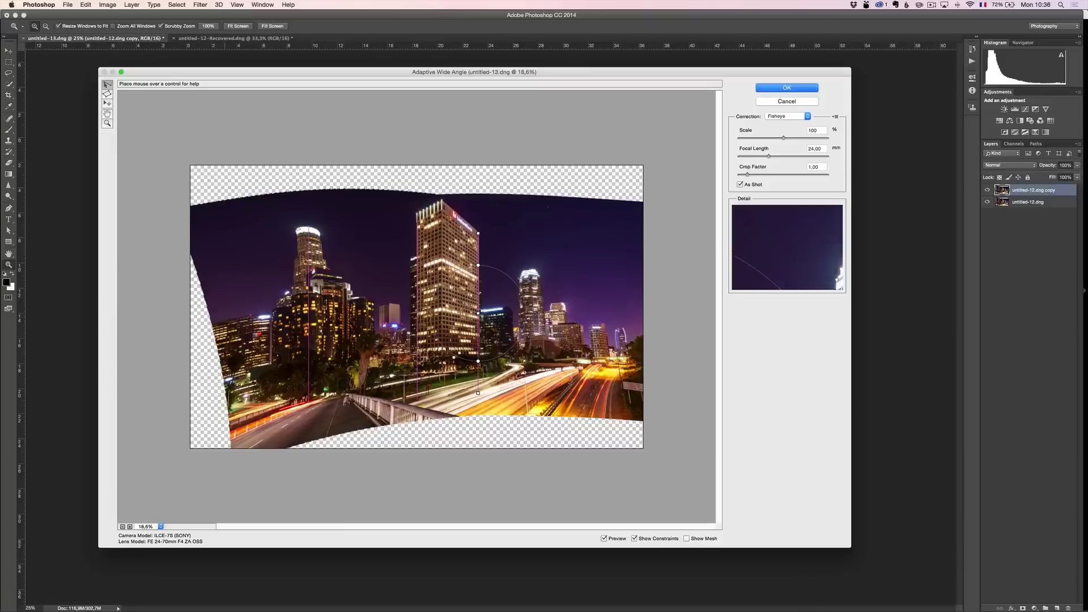
Add vertical constraints along the smaller bright-topped tower and over the freeway, plus a horizontal constraint along the panorama's lower edge.
{"action": "left_click", "coordinate": [522, 279]}
{"action": "left_click", "coordinate": [522, 394]}
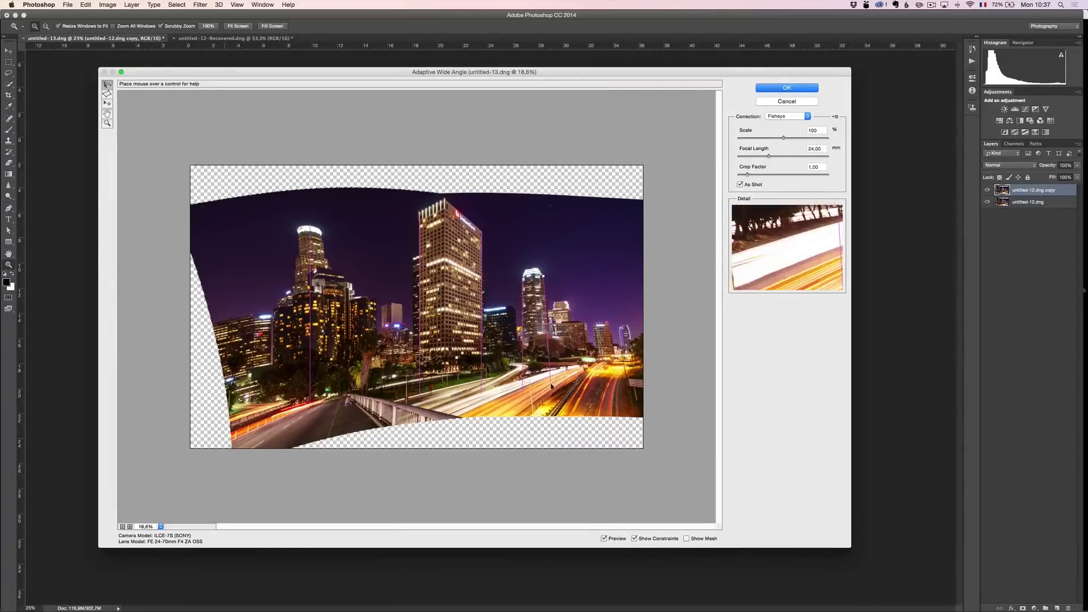
{"action": "left_click_drag", "start_coordinate": [550, 387], "coordinate": [535, 379]}
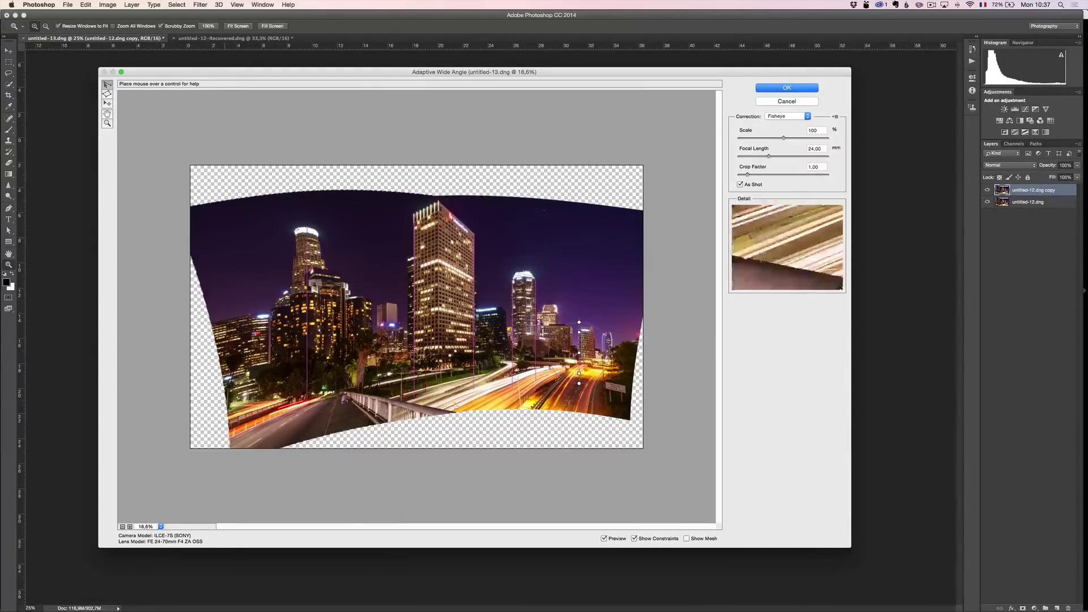
{"action": "left_click", "coordinate": [324, 431]}
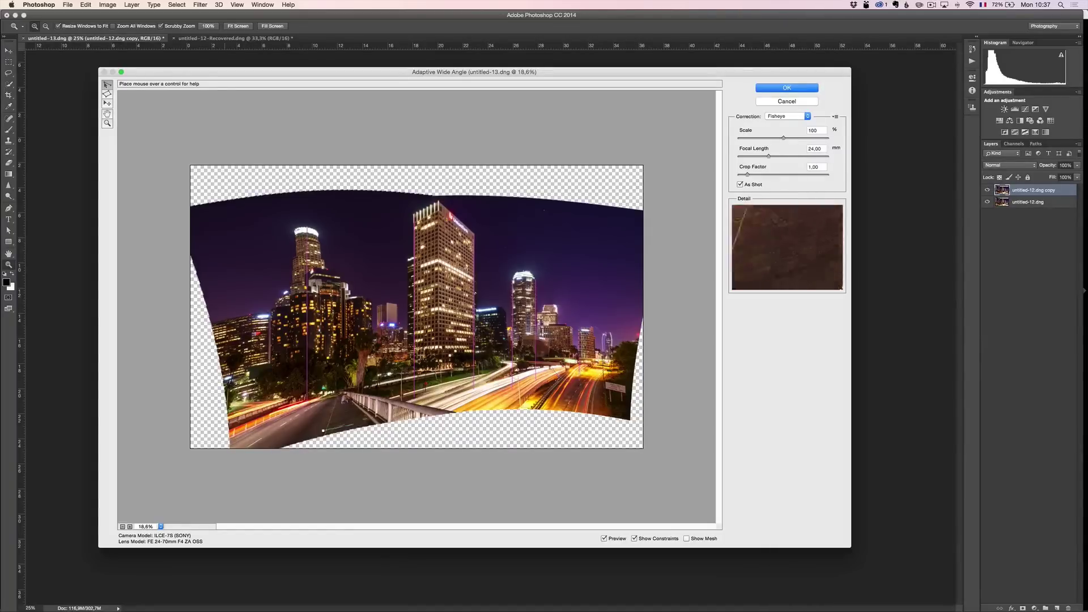
{"action": "left_click", "coordinate": [564, 391]}
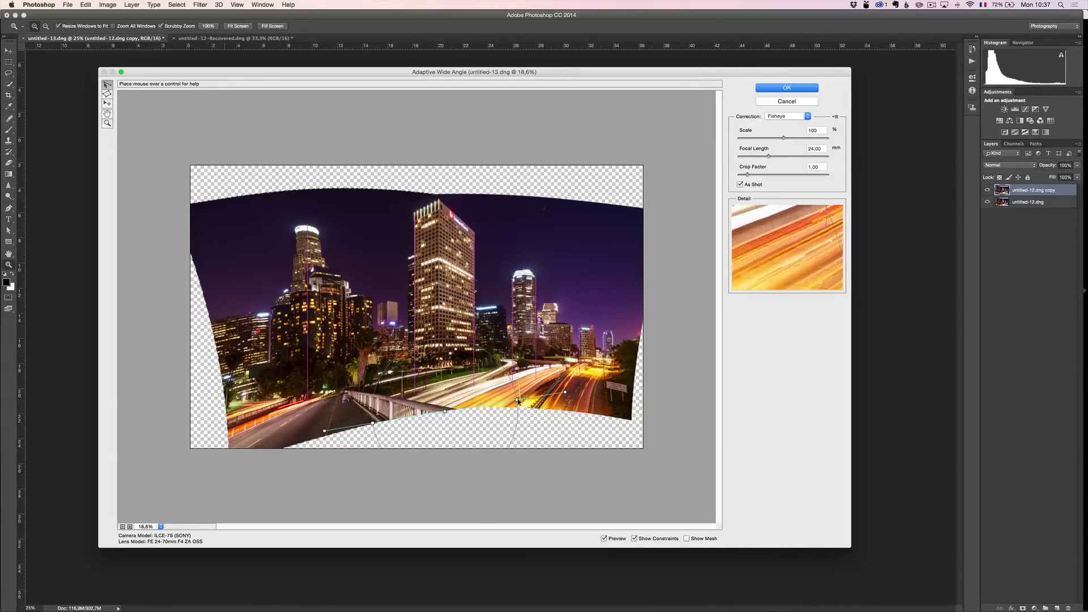
{"action": "left_click_drag", "start_coordinate": [565, 391], "coordinate": [562, 405]}
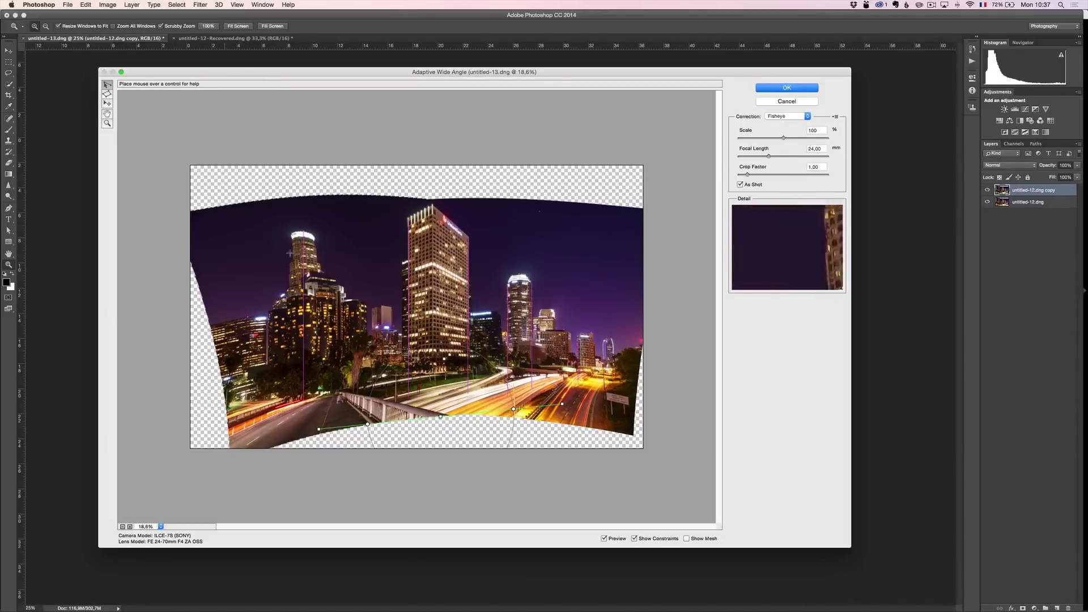
Try extra vertical constraints through the round-topped tower and near the panorama's far-left edge, and reset all the Adaptive Wide Angle settings.
{"action": "left_click", "coordinate": [313, 239]}
{"action": "left_click", "coordinate": [321, 396]}
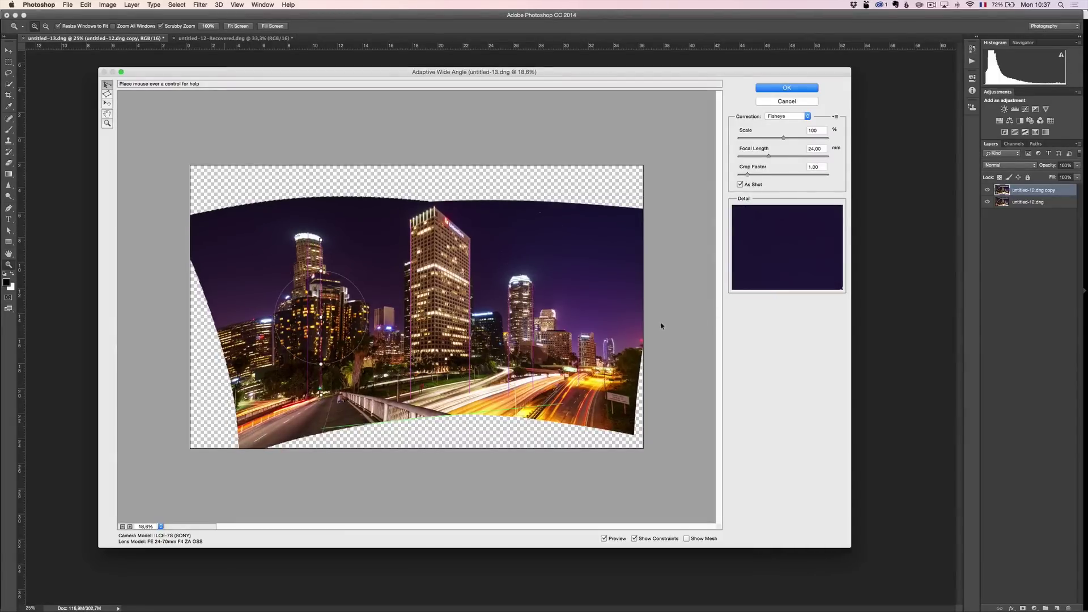
{"action": "left_click", "coordinate": [234, 328]}
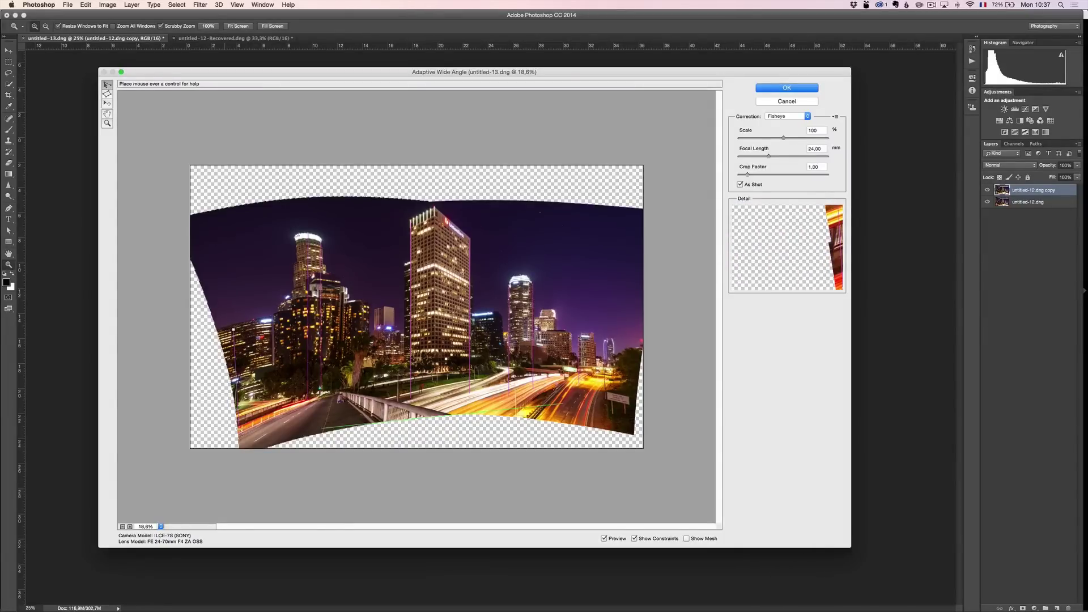
{"action": "left_click", "coordinate": [239, 430]}
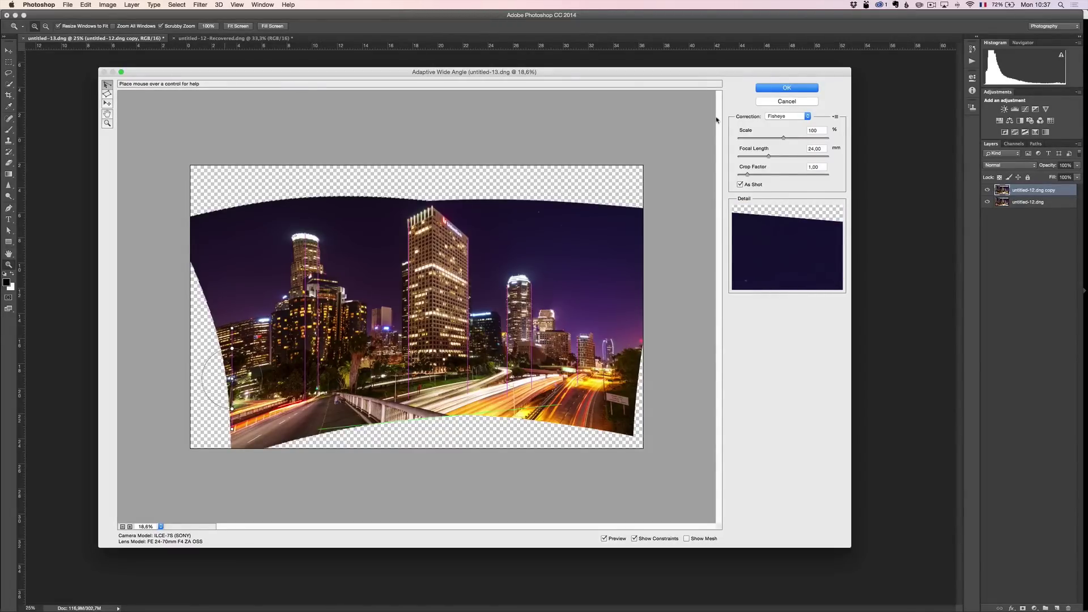
{"action": "key", "text": "alt"}
{"action": "left_click", "coordinate": [786, 104], "text": "alt"}
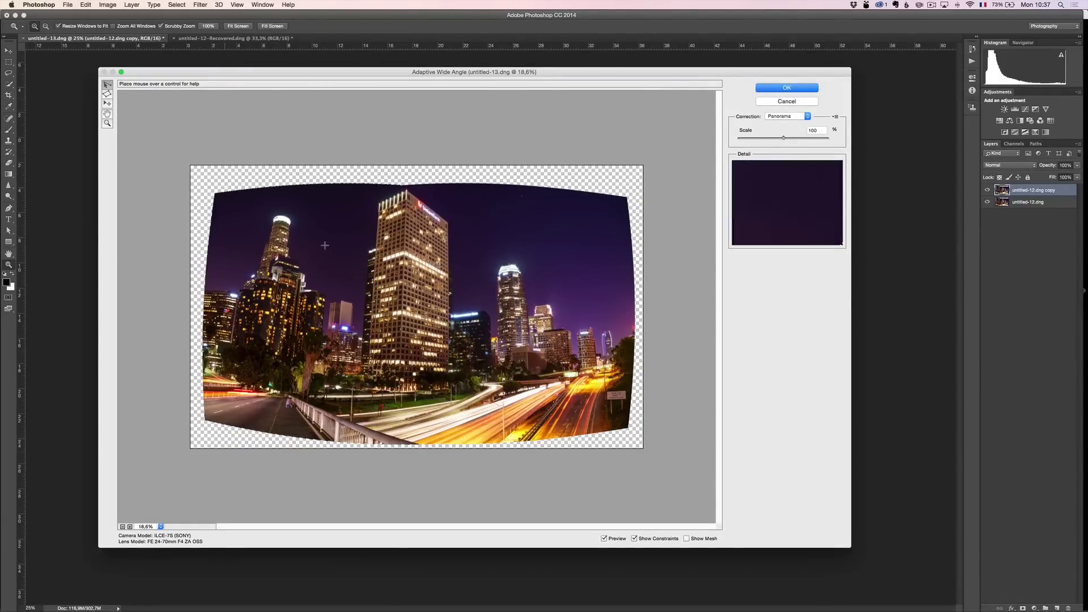
Set the correction to Perspective, add vertical constraints through the round-topped tower and the UnionBank tower, and apply the filter.
{"action": "left_click", "coordinate": [787, 116]}
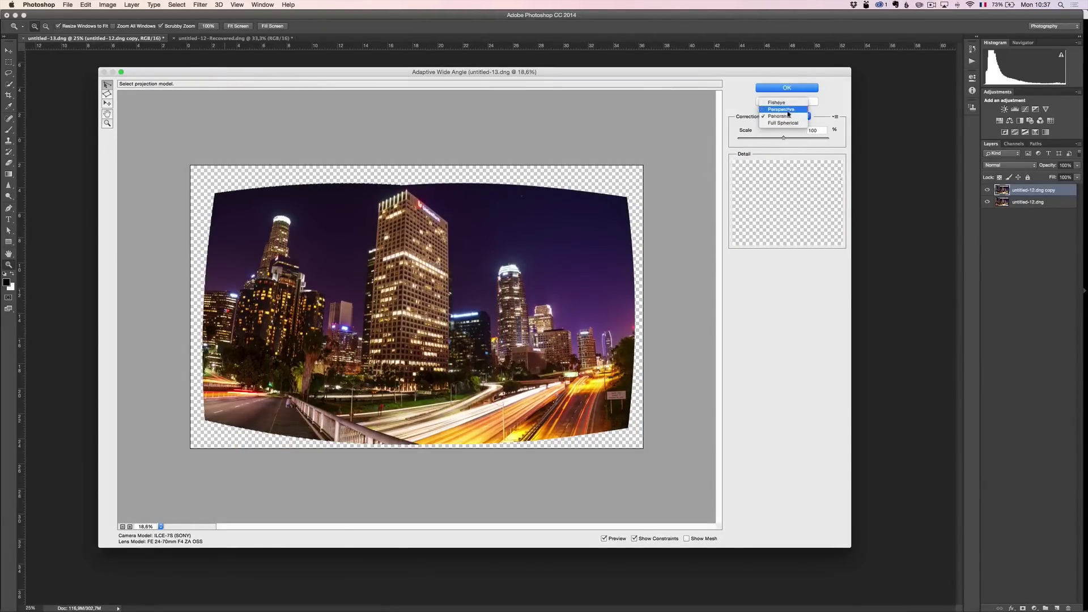
{"action": "left_click", "coordinate": [785, 108]}
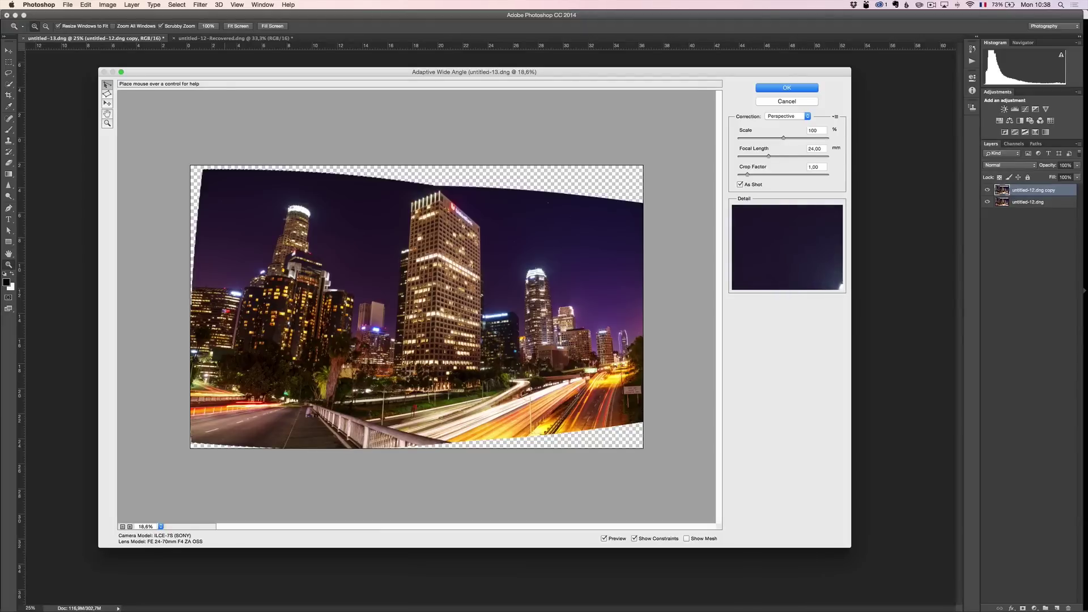
{"action": "left_click", "coordinate": [283, 227]}
{"action": "left_click", "coordinate": [249, 426]}
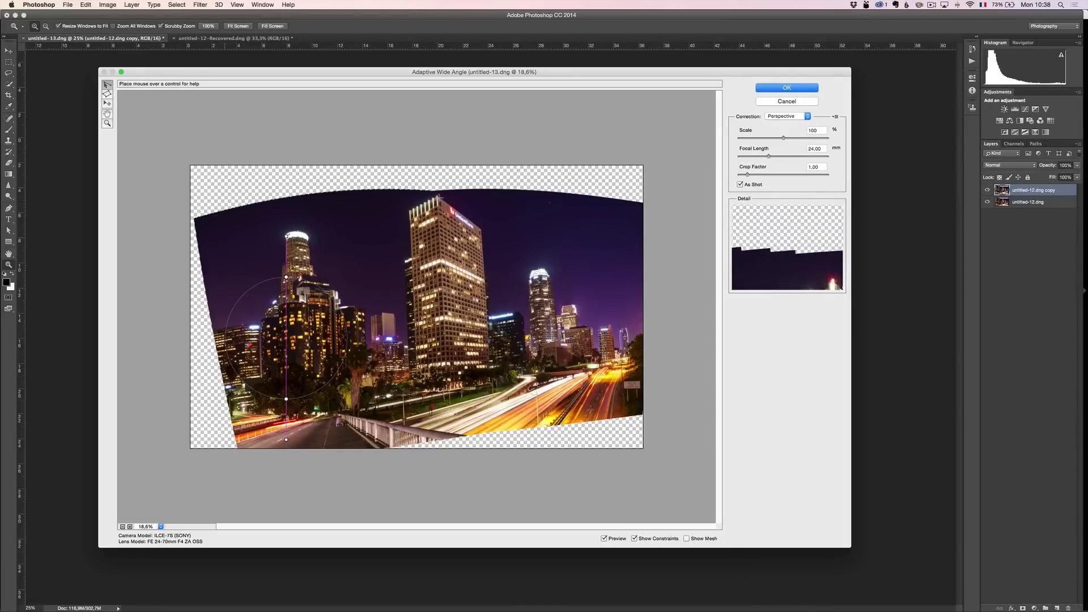
{"action": "left_click", "coordinate": [439, 200]}
{"action": "left_click", "coordinate": [443, 419]}
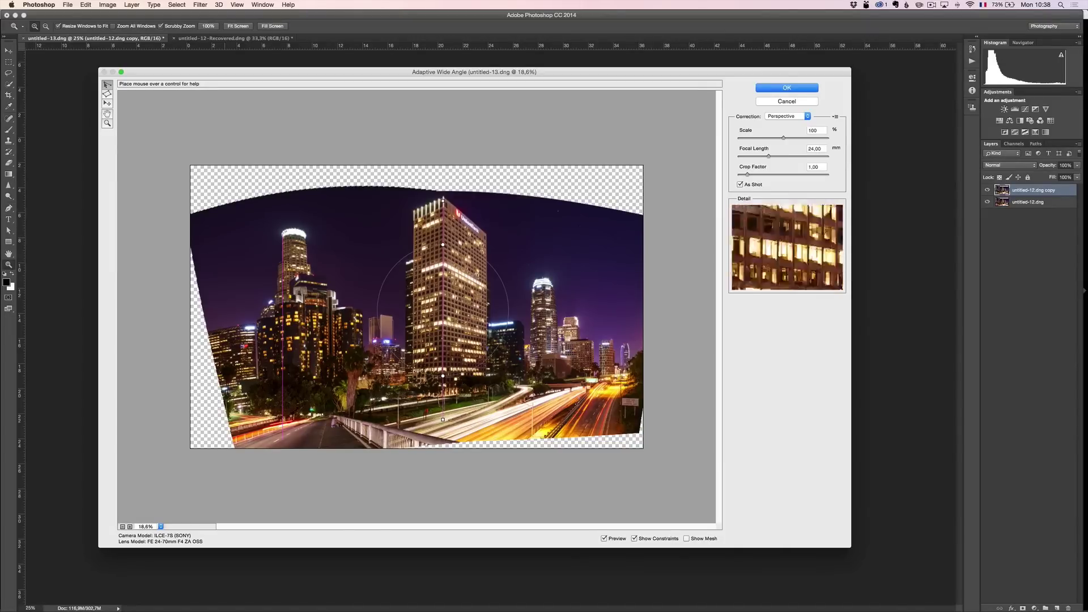
{"action": "left_click", "coordinate": [801, 86]}
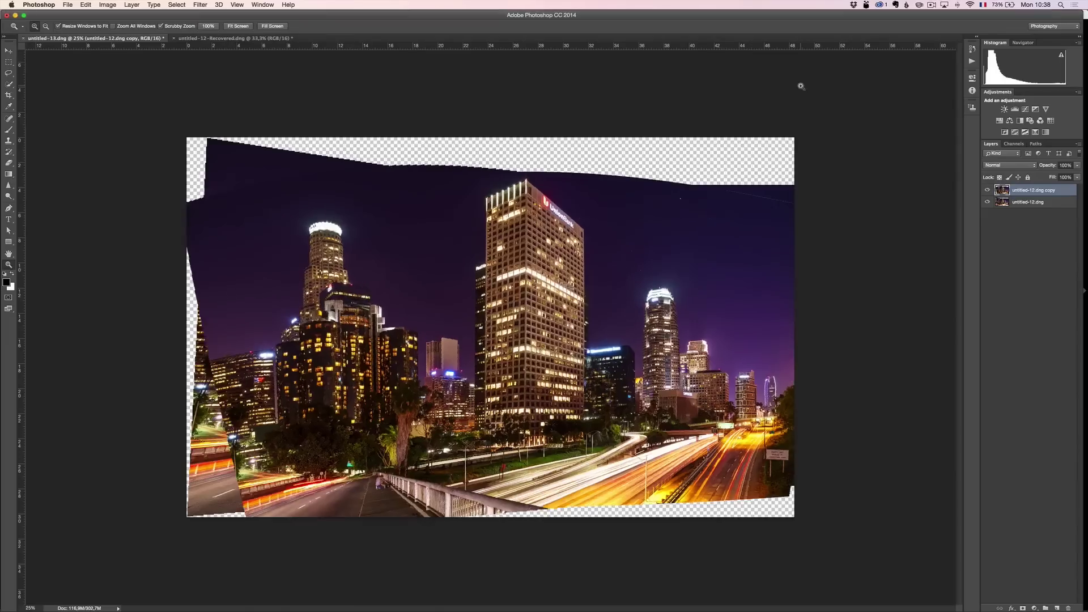
Compare the corrected copy with the original by toggling its visibility, and hide the original untitled-13.dng layer.
{"action": "left_click", "coordinate": [988, 190]}
{"action": "left_click", "coordinate": [988, 191]}
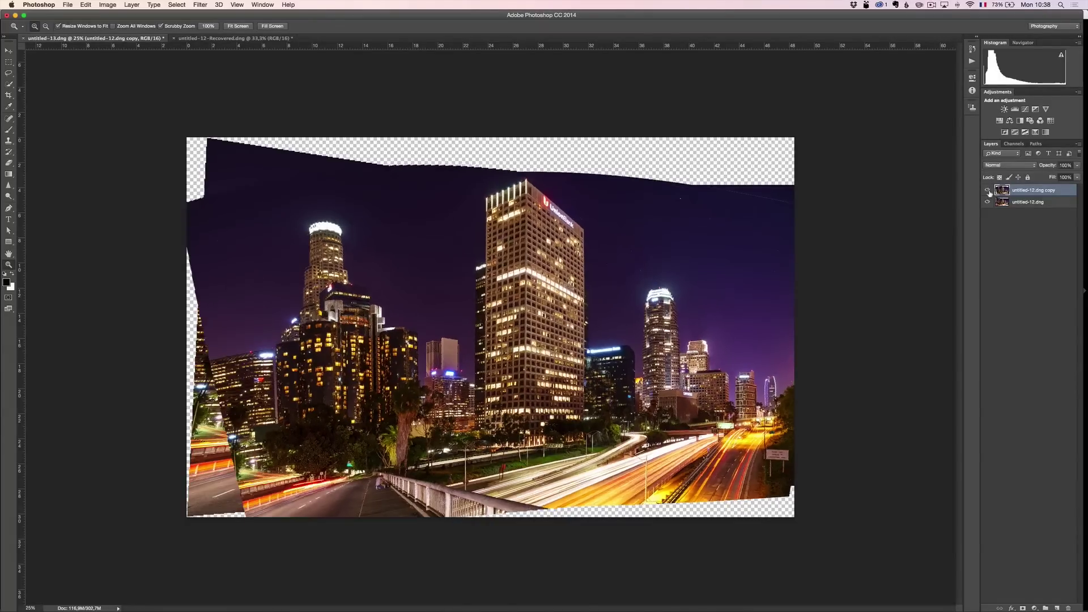
{"action": "left_click", "coordinate": [1064, 205]}
{"action": "left_click", "coordinate": [988, 203]}
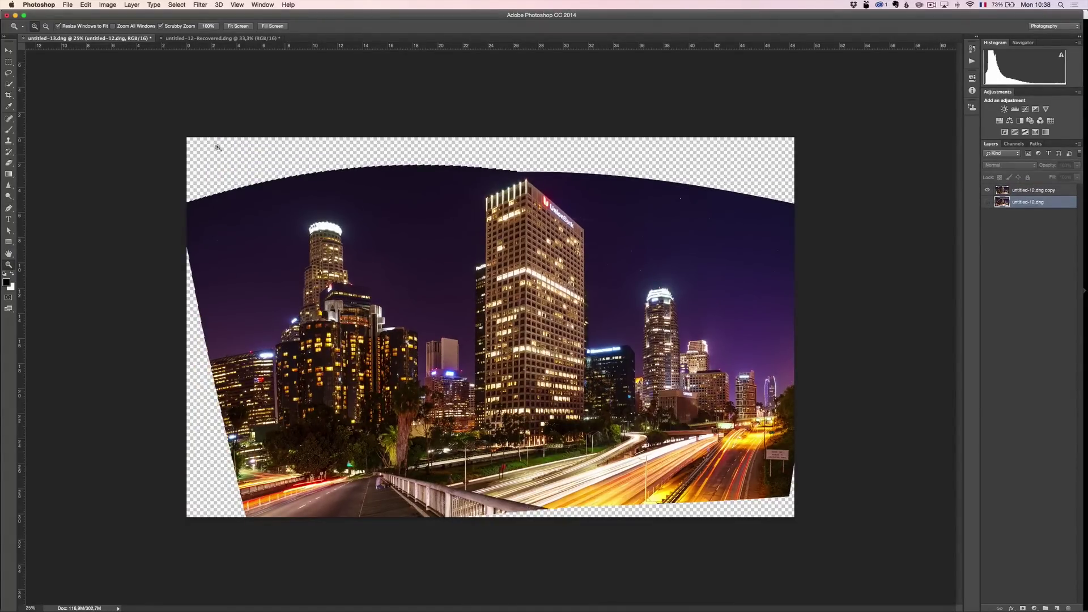
Clear the crop's fixed size and crop the panorama tightly, leaving only small transparent areas in the upper corners.
{"action": "left_click", "coordinate": [8, 95]}
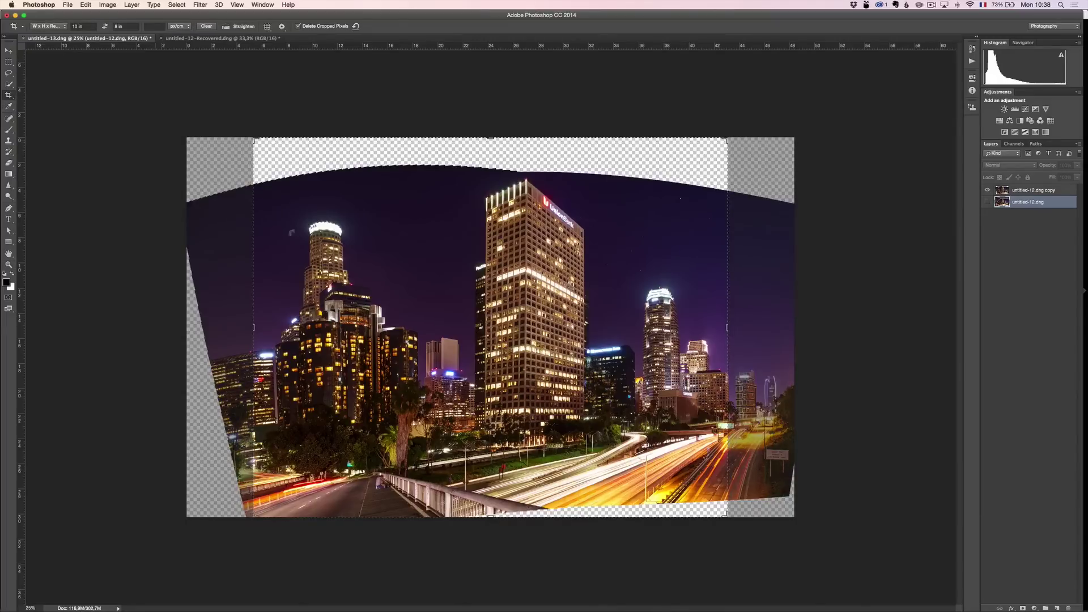
{"action": "left_click", "coordinate": [207, 27]}
{"action": "left_click_drag", "start_coordinate": [254, 328], "coordinate": [252, 328]}
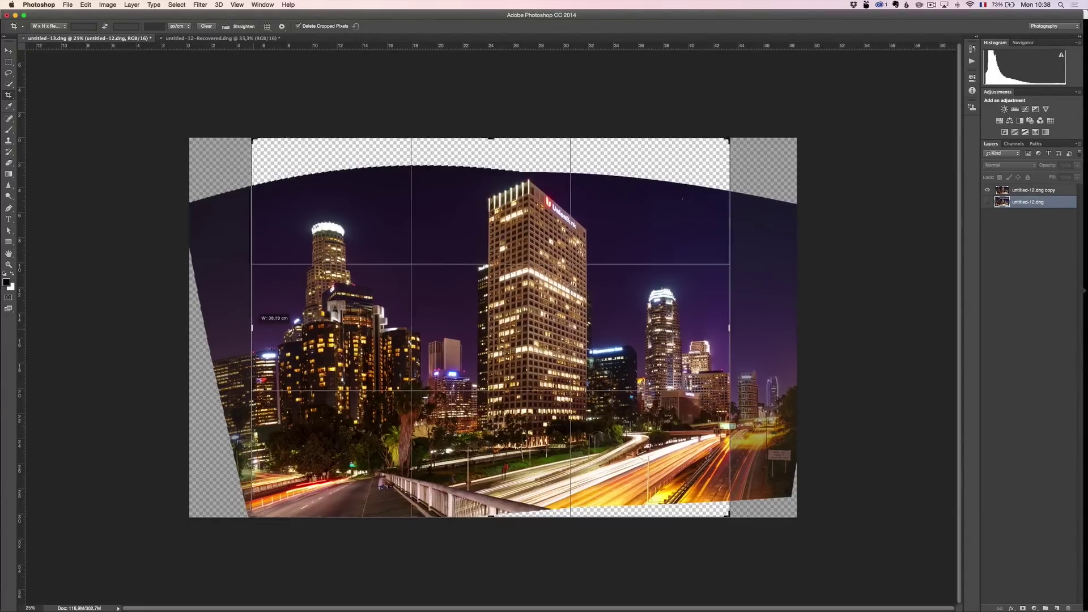
{"action": "left_click_drag", "start_coordinate": [493, 516], "coordinate": [493, 498]}
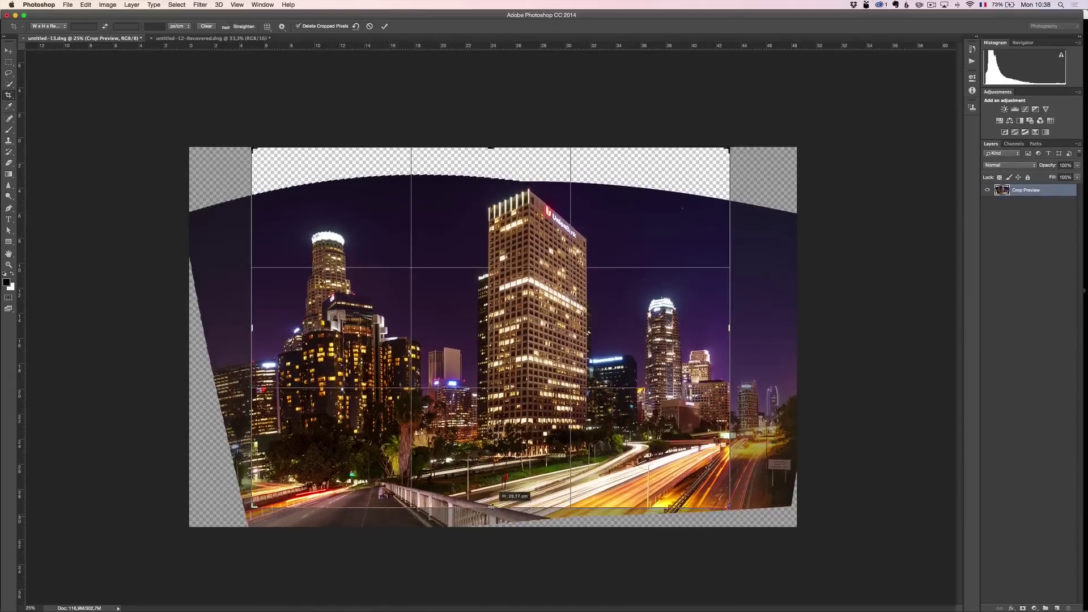
{"action": "left_click_drag", "start_coordinate": [728, 327], "coordinate": [759, 327]}
{"action": "left_click_drag", "start_coordinate": [490, 148], "coordinate": [491, 165]}
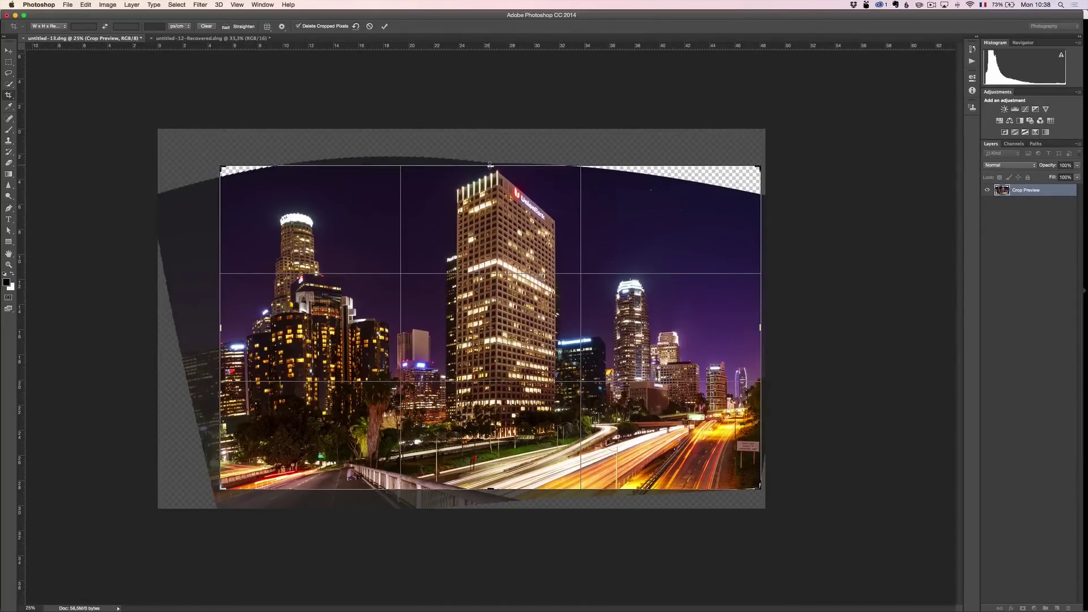
{"action": "key", "text": "Return"}
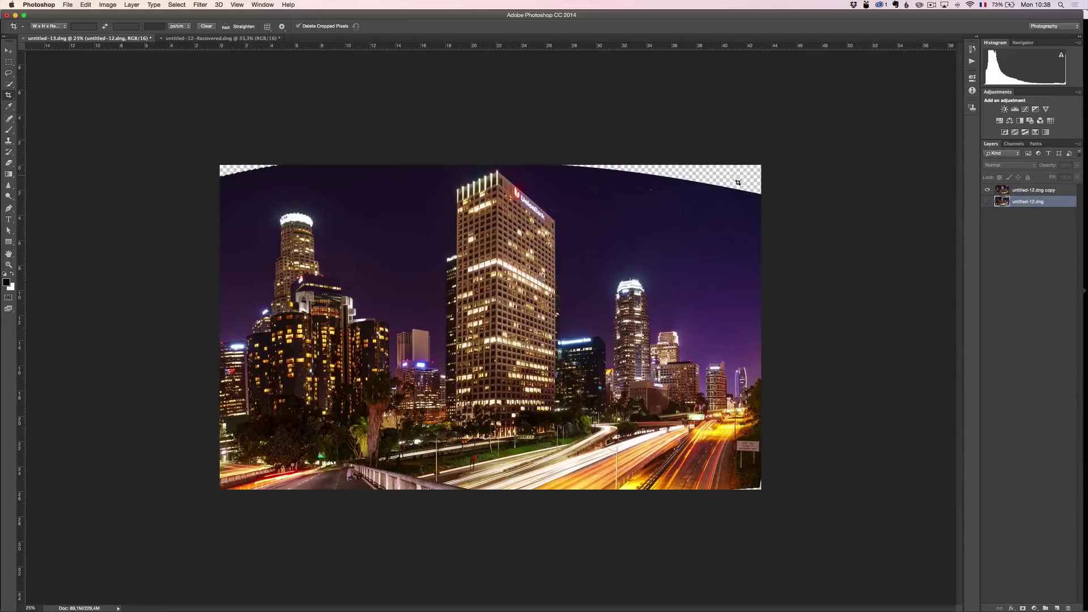
On the corrected copy layer, select both transparent upper corners with the Magic Wand and expand the selection by 10 pixels.
{"action": "left_click", "coordinate": [1042, 192]}
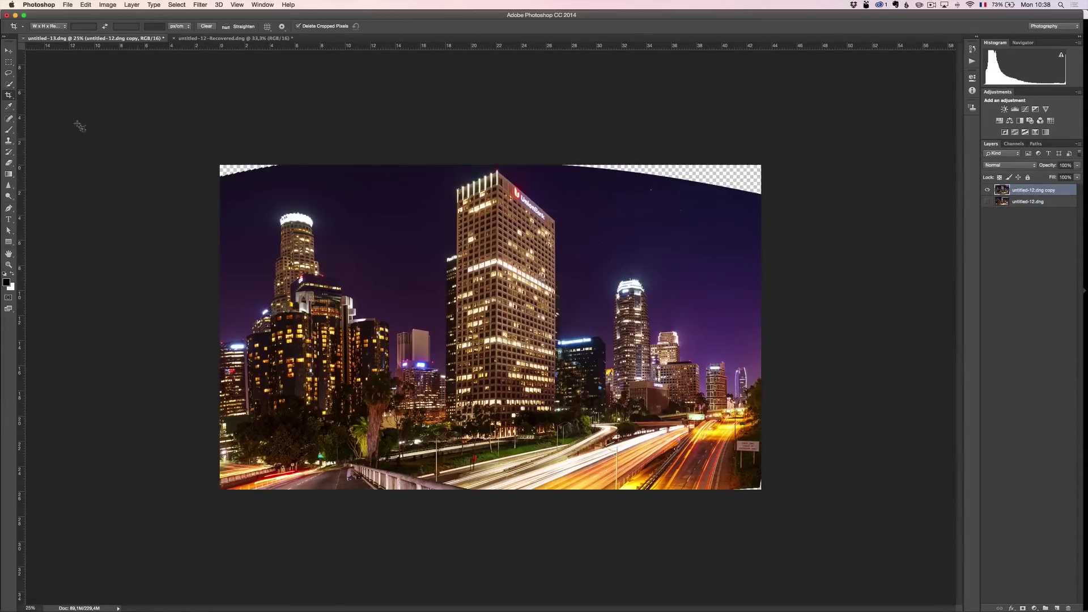
{"action": "left_click_drag", "start_coordinate": [12, 88], "coordinate": [39, 94]}
{"action": "left_click", "coordinate": [229, 169]}
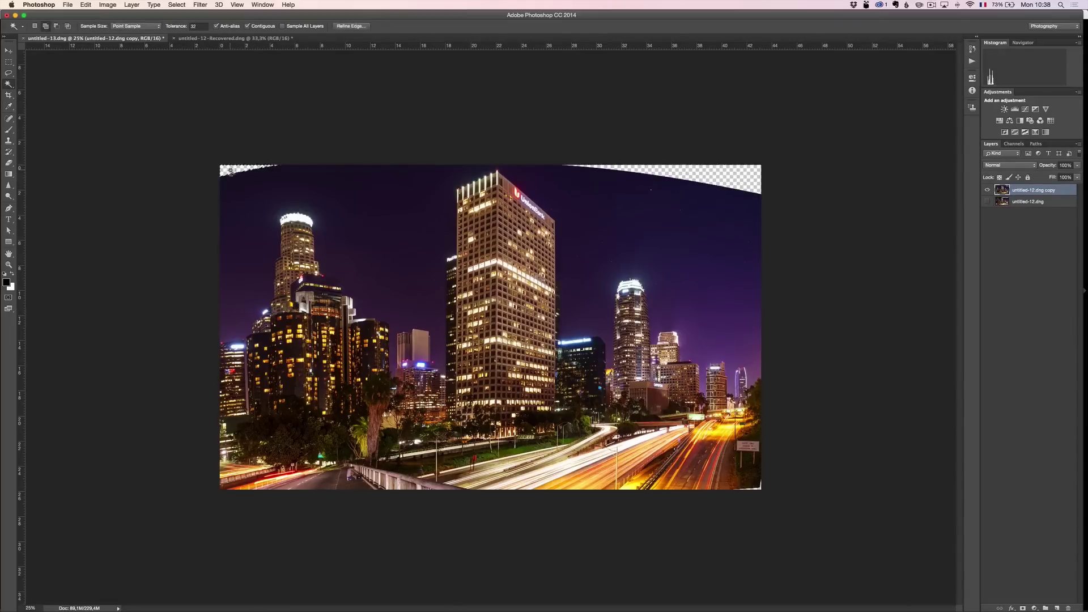
{"action": "left_click", "coordinate": [750, 181], "text": "shift"}
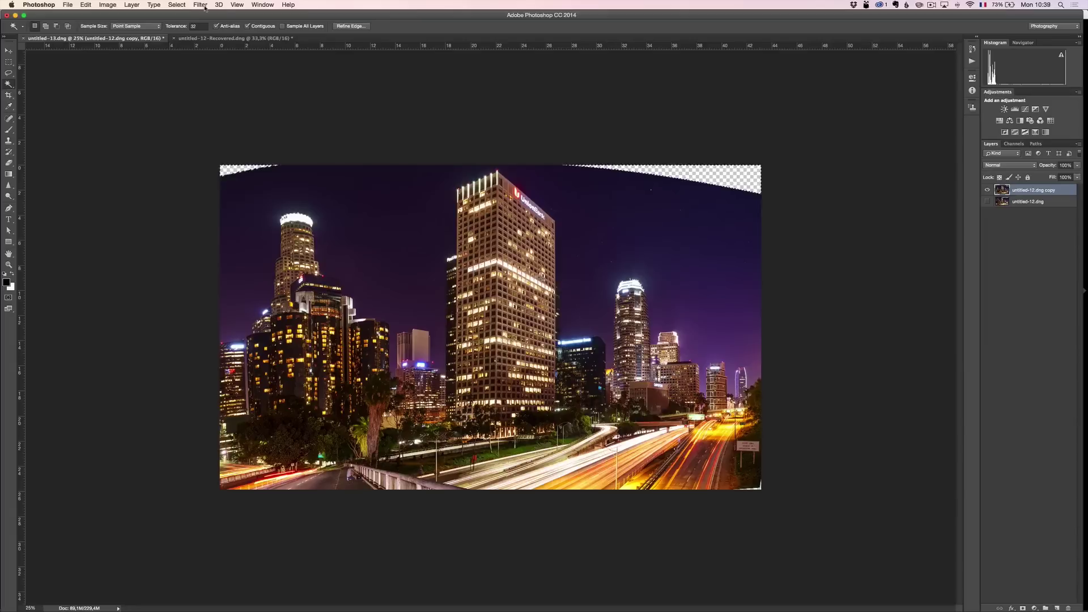
{"action": "left_click", "coordinate": [183, 7]}
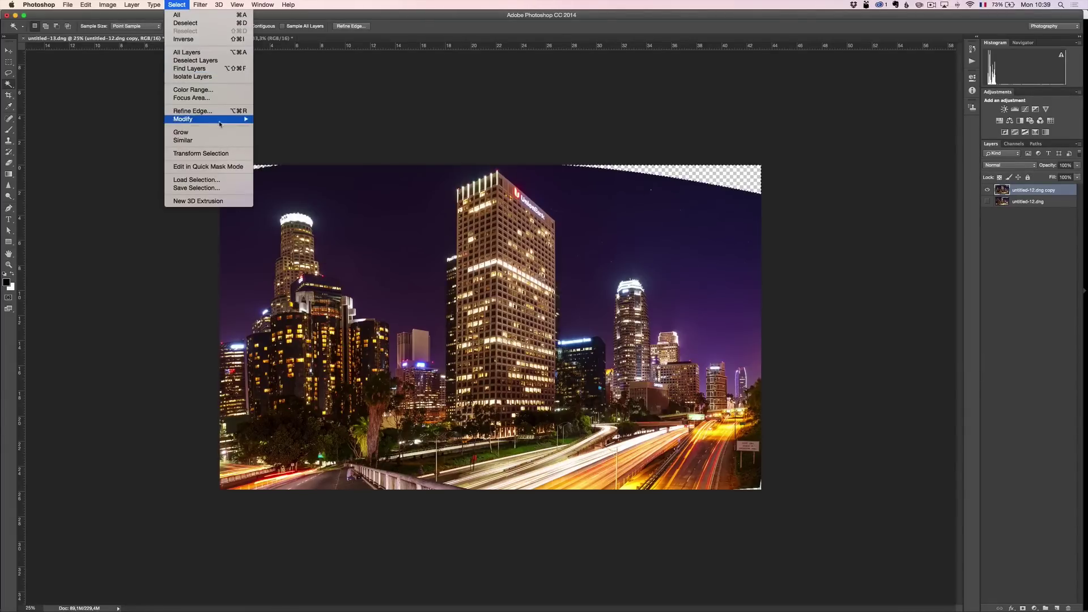
{"action": "mouse_move", "coordinate": [221, 121]}
{"action": "left_click", "coordinate": [288, 128]}
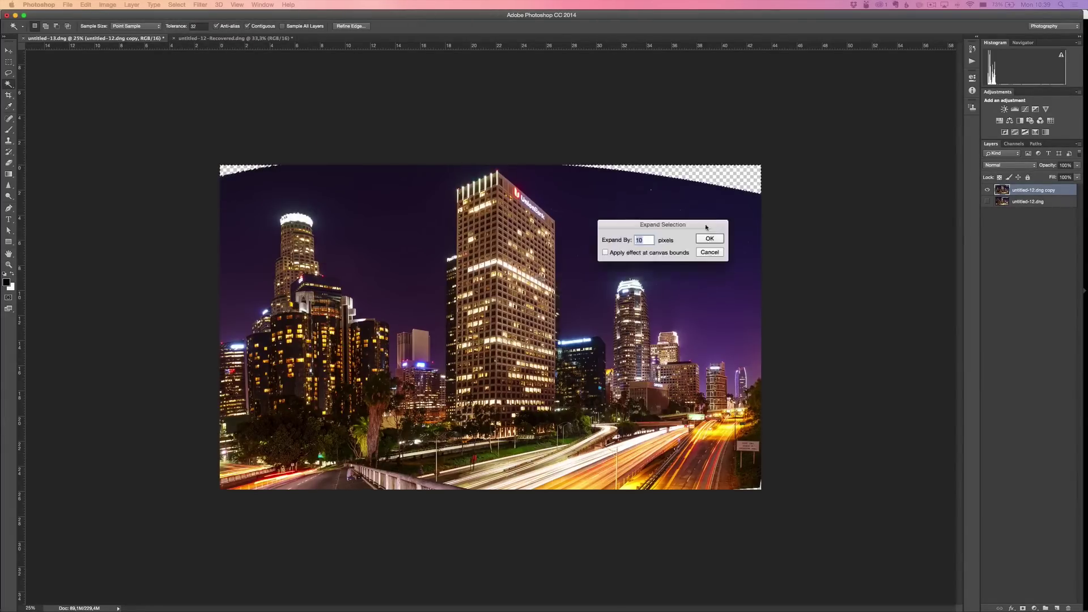
{"action": "left_click", "coordinate": [691, 244]}
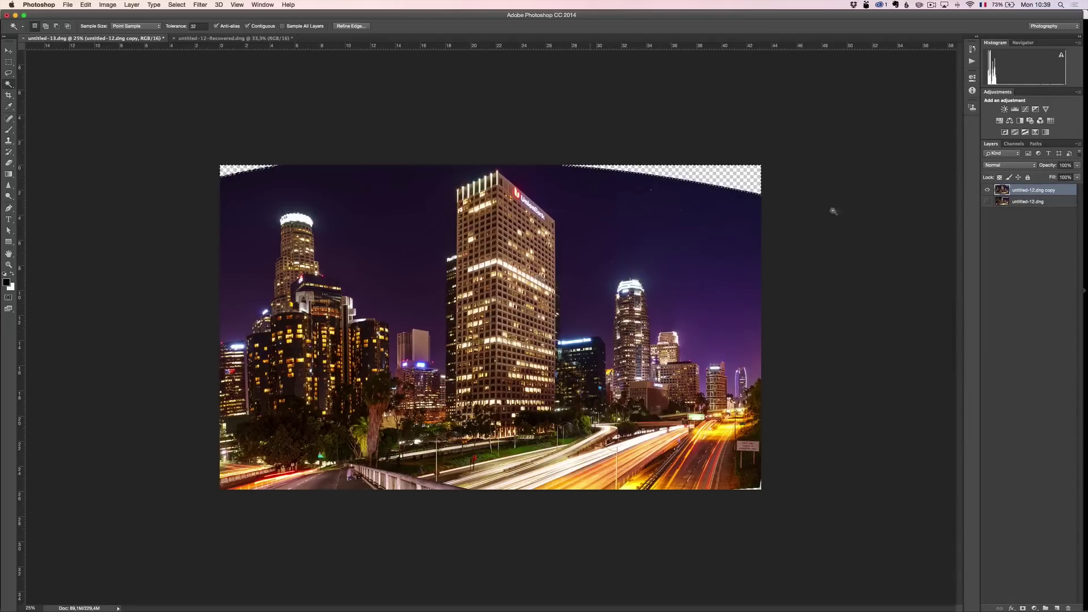
{"action": "key", "text": "i"}
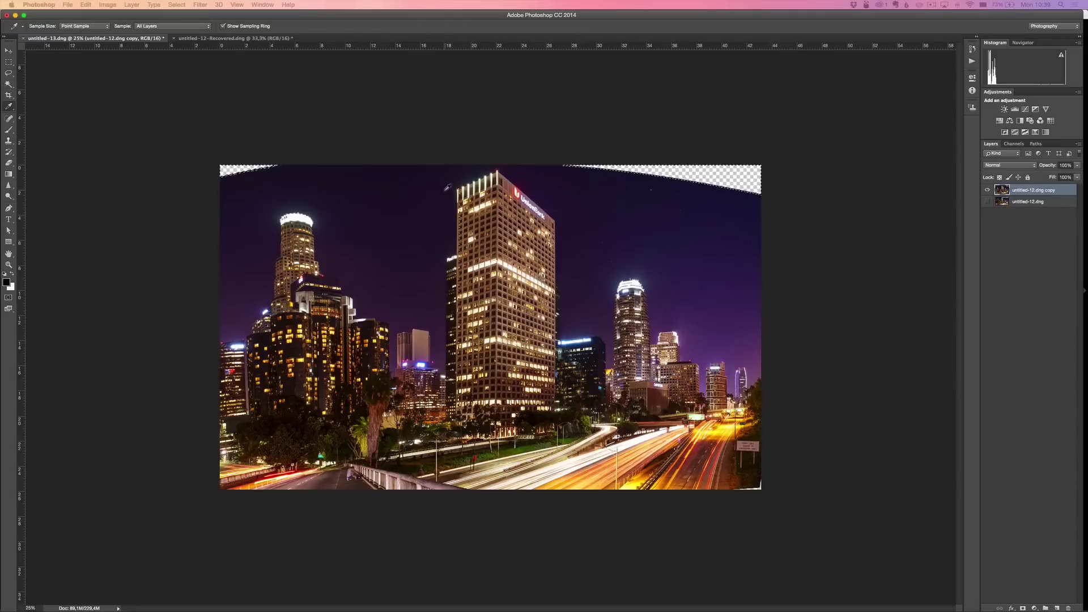
{"action": "key", "text": "shift+BackSpace"}
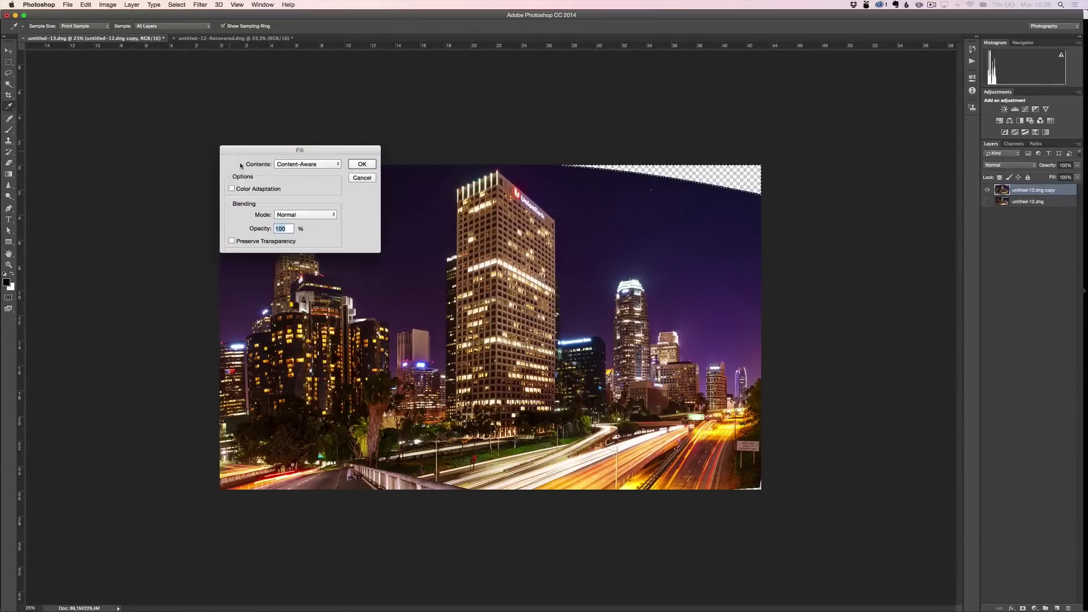
{"action": "left_click_drag", "start_coordinate": [307, 150], "coordinate": [284, 82]}
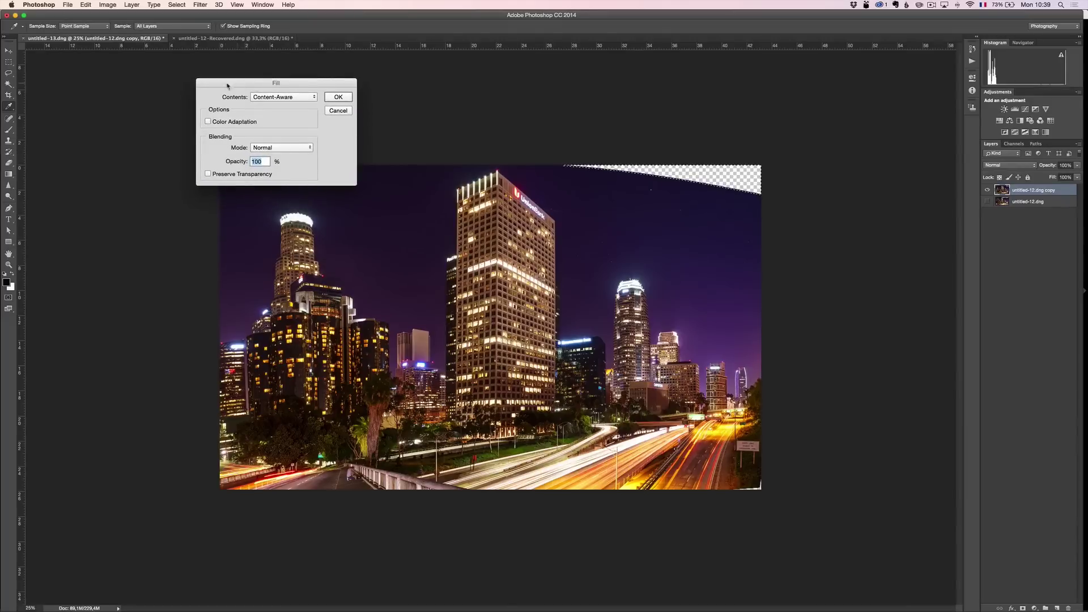
{"action": "left_click", "coordinate": [331, 111]}
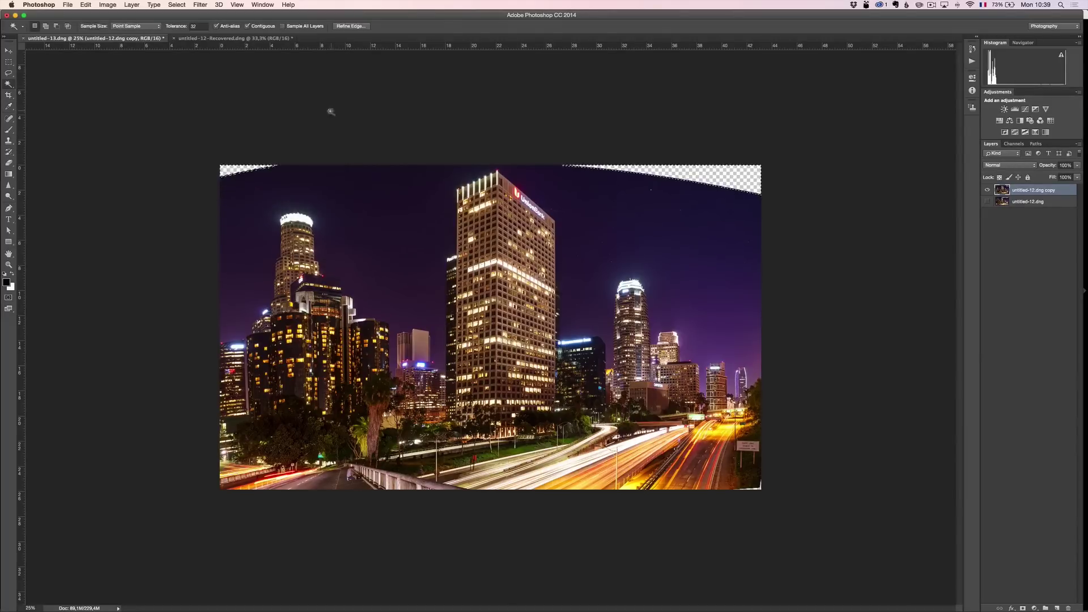
Fill the selected corners with Content-Aware in Normal mode at 100% opacity, and deselect.
{"action": "left_click", "coordinate": [85, 4]}
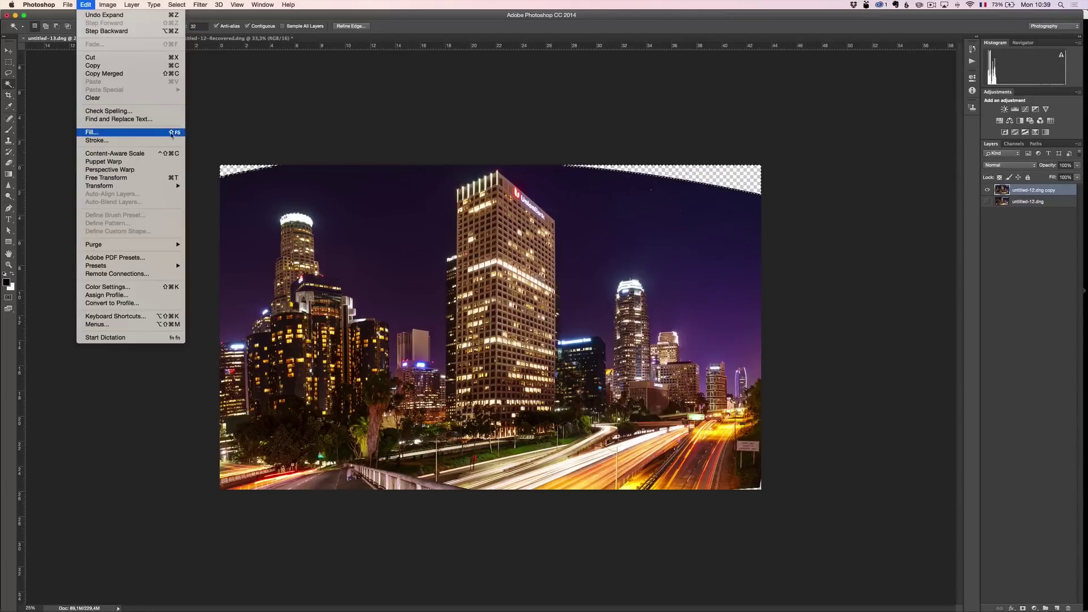
{"action": "left_click", "coordinate": [172, 134]}
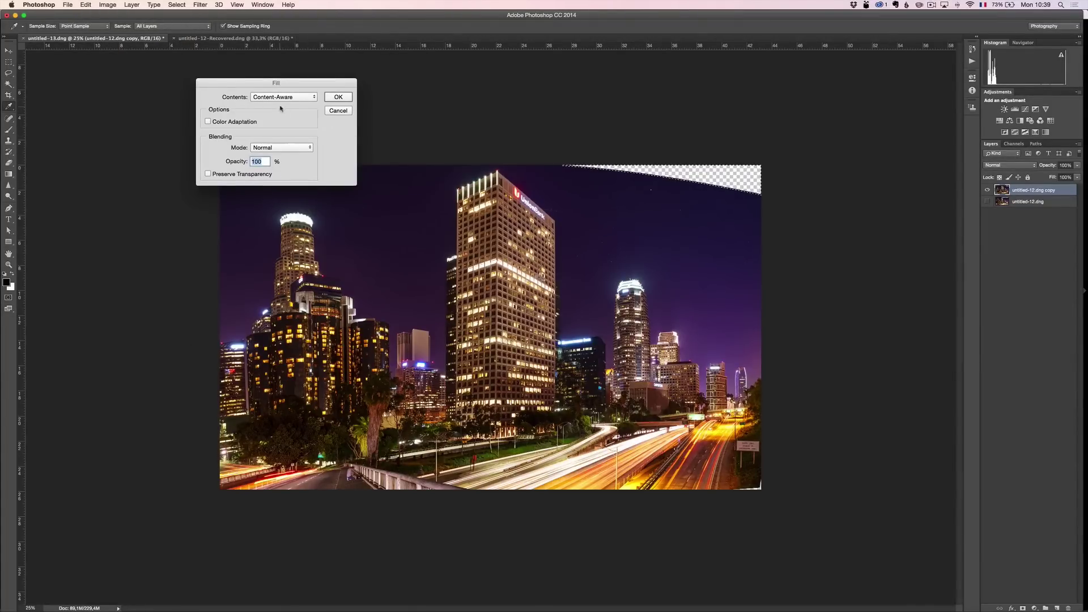
{"action": "left_click", "coordinate": [338, 96]}
{"action": "key", "text": "w"}
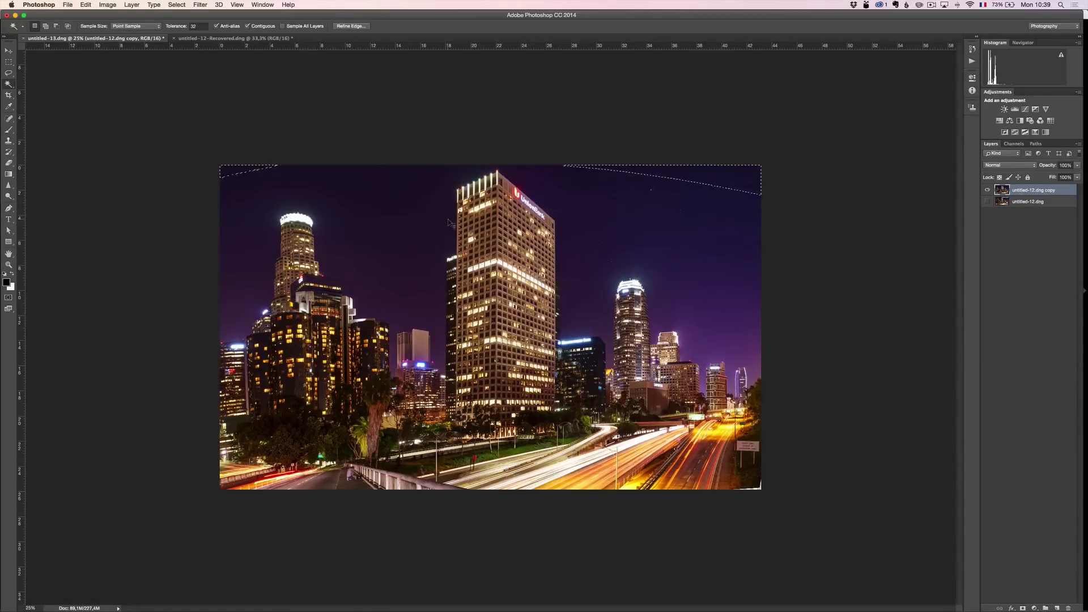
{"action": "key", "text": "super+d"}
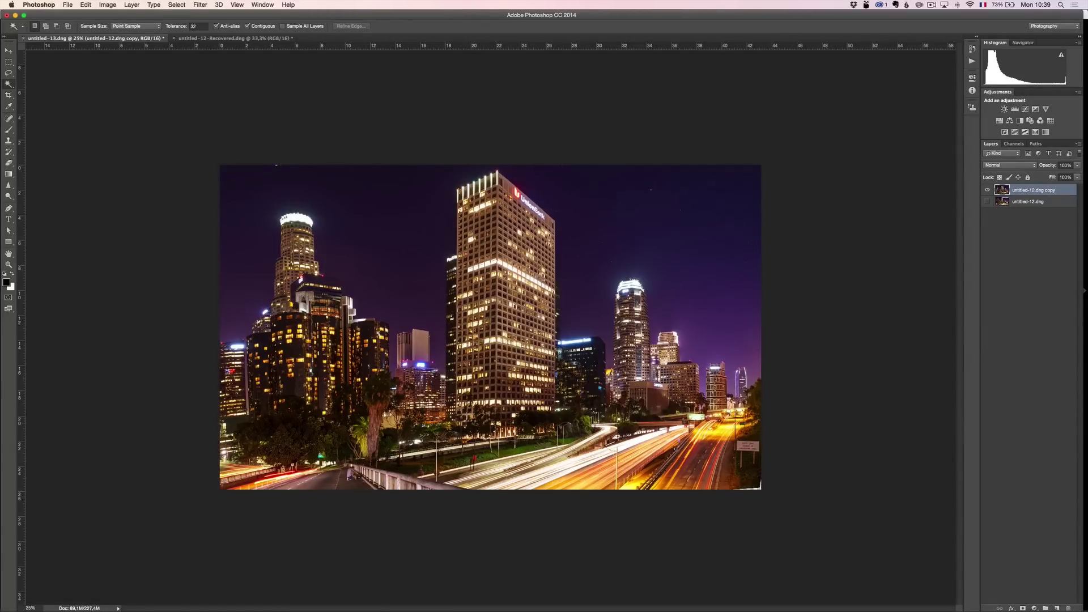
Duplicate the corrected panorama copy layer, leaving no selection active on the new layer.
{"action": "key", "text": "super+j"}
{"action": "left_click", "coordinate": [294, 252]}
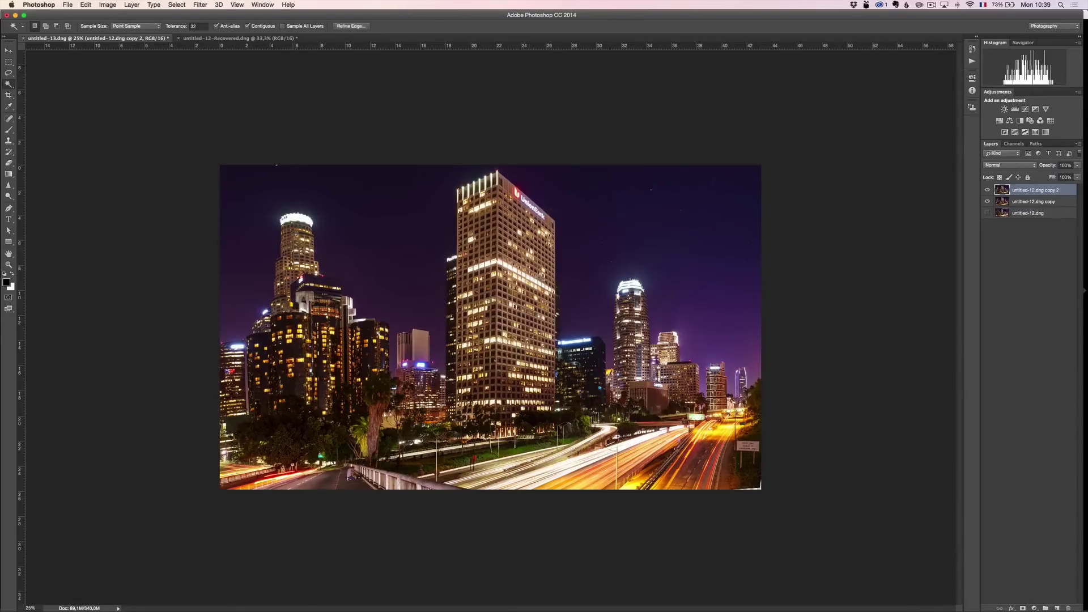
{"action": "left_click", "coordinate": [296, 211]}
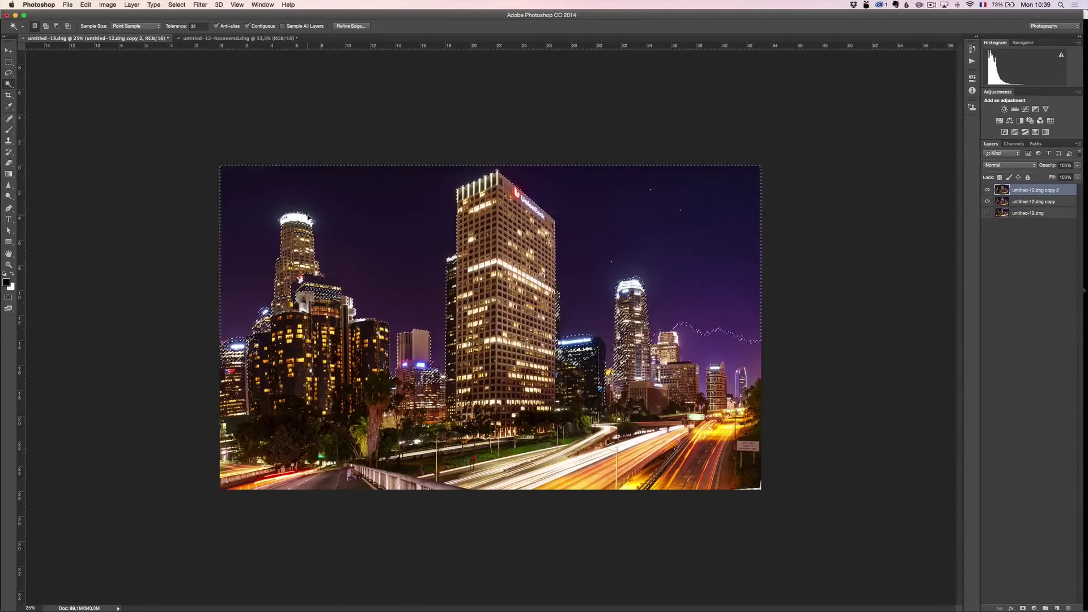
{"action": "key", "text": "super+d"}
With the Spot Healing Brush in Content-Aware mode, retouch the leftover mark on the upper edge and small spots in the sky around the round-topped tower.
{"action": "left_click", "coordinate": [10, 120]}
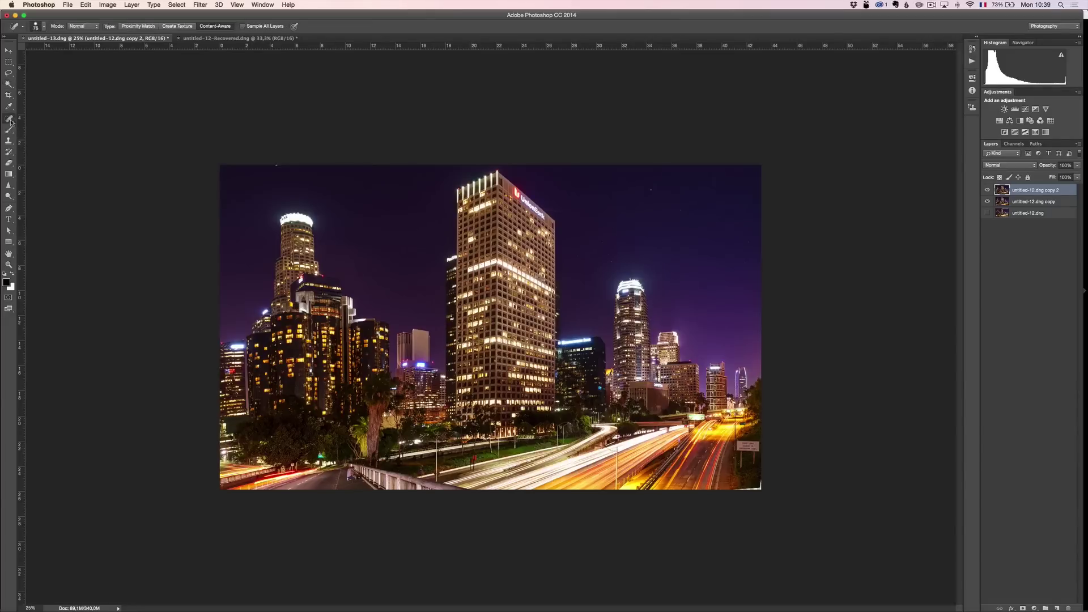
{"action": "key", "text": "z"}
{"action": "left_click", "coordinate": [267, 185]}
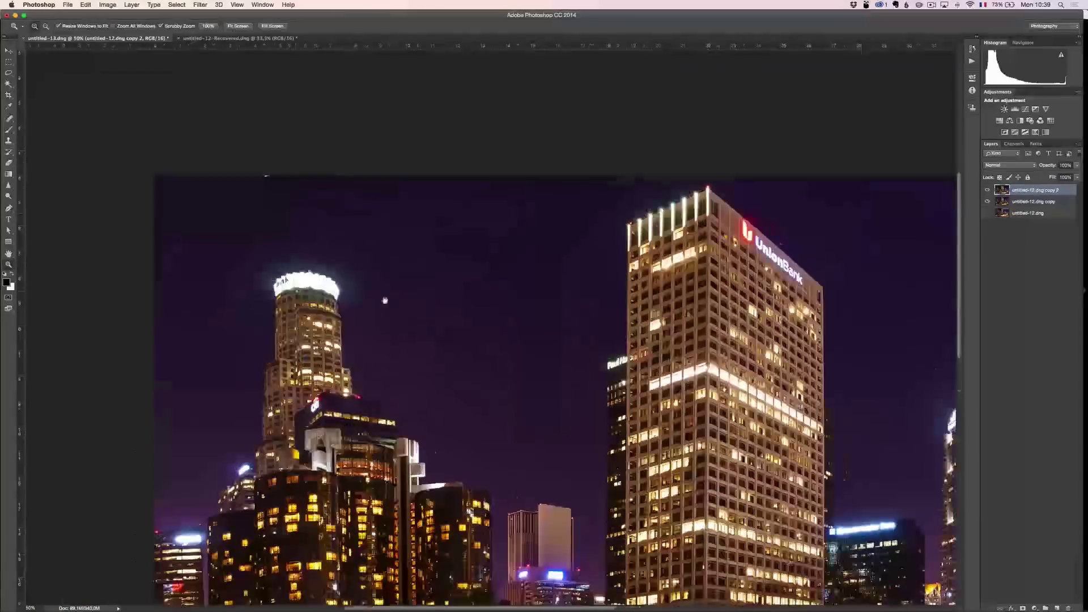
{"action": "left_click_drag", "start_coordinate": [384, 300], "coordinate": [418, 314]}
{"action": "key", "text": "s"}
{"action": "key", "text": "j"}
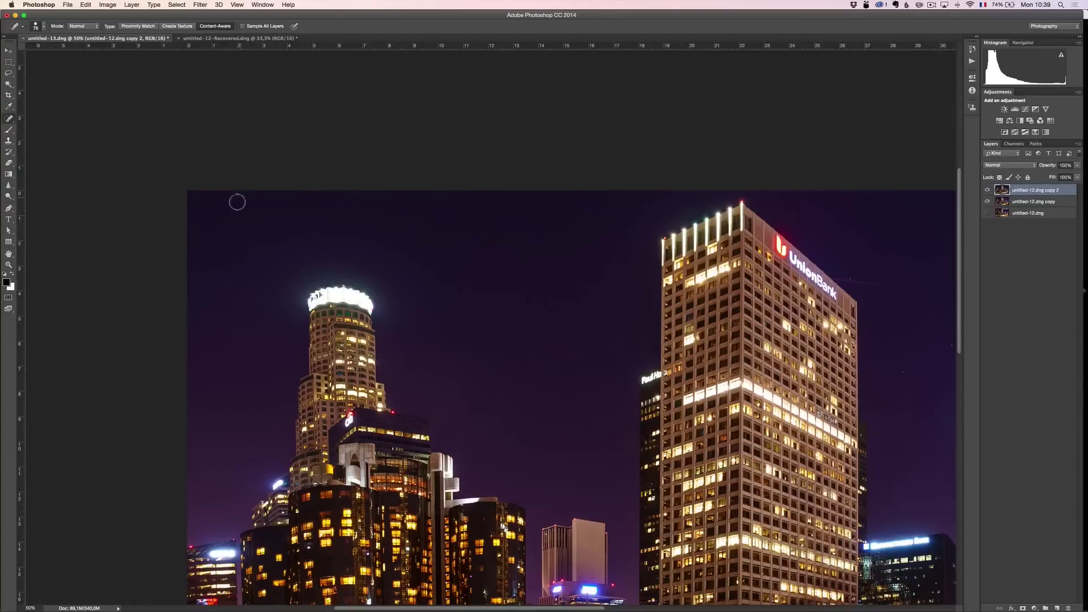
{"action": "left_click", "coordinate": [356, 204], "text": "alt"}
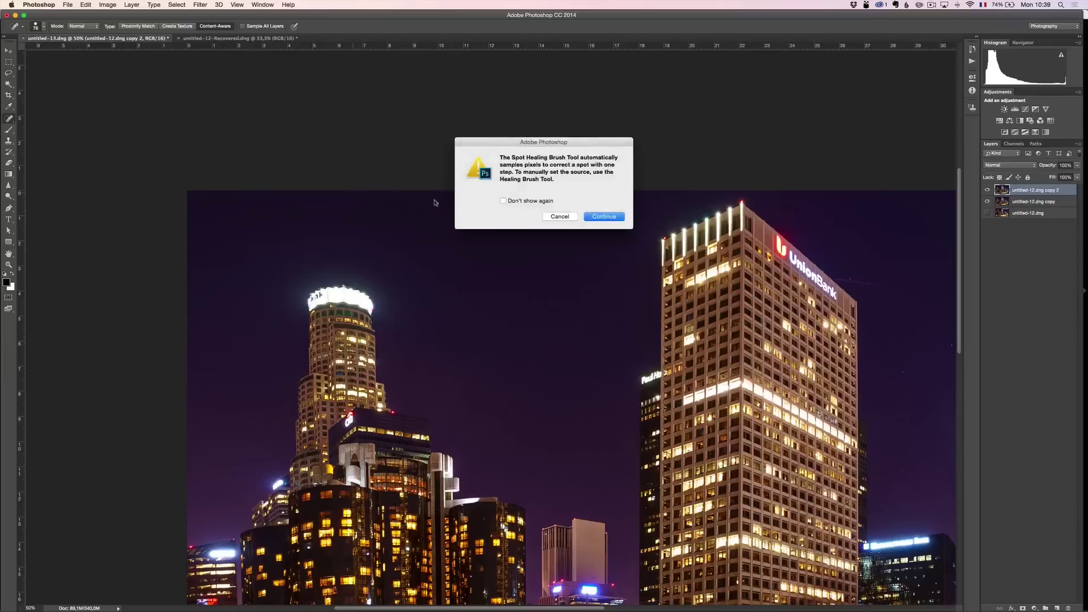
{"action": "left_click", "coordinate": [607, 217]}
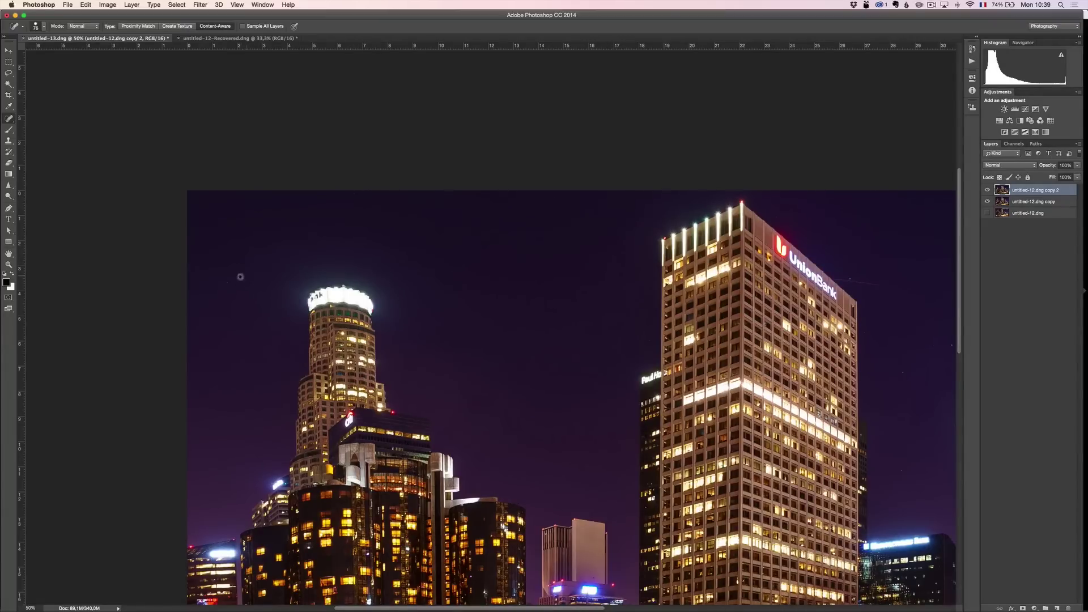
{"action": "left_click_drag", "start_coordinate": [401, 281], "coordinate": [395, 281]}
Heal the bright spots and the faint light streak in the sky beside the UnionBank tower.
{"action": "left_click_drag", "start_coordinate": [708, 310], "coordinate": [460, 290]}
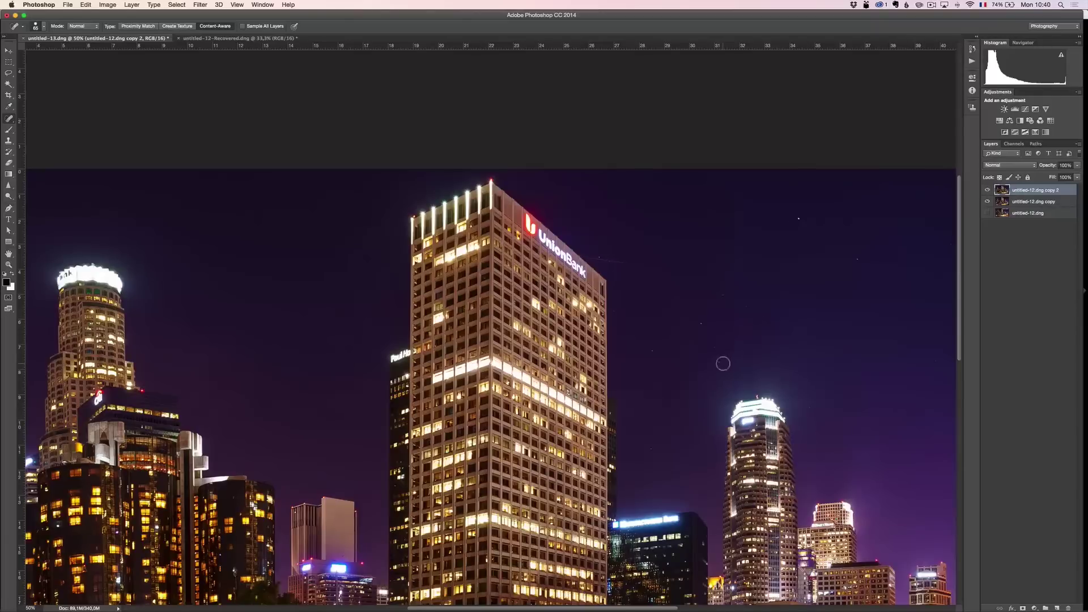
{"action": "left_click_drag", "start_coordinate": [800, 217], "coordinate": [797, 223]}
{"action": "left_click", "coordinate": [798, 219]}
{"action": "left_click", "coordinate": [723, 295]}
{"action": "left_click", "coordinate": [701, 324]}
{"action": "left_click", "coordinate": [655, 353]}
{"action": "left_click_drag", "start_coordinate": [586, 255], "coordinate": [641, 263]}
Cover the white gap in the panorama's lower-right corner using the Clone Stamp at 100% opacity and 100% flow.
{"action": "key", "text": "z"}
{"action": "left_click", "coordinate": [597, 356], "text": "alt"}
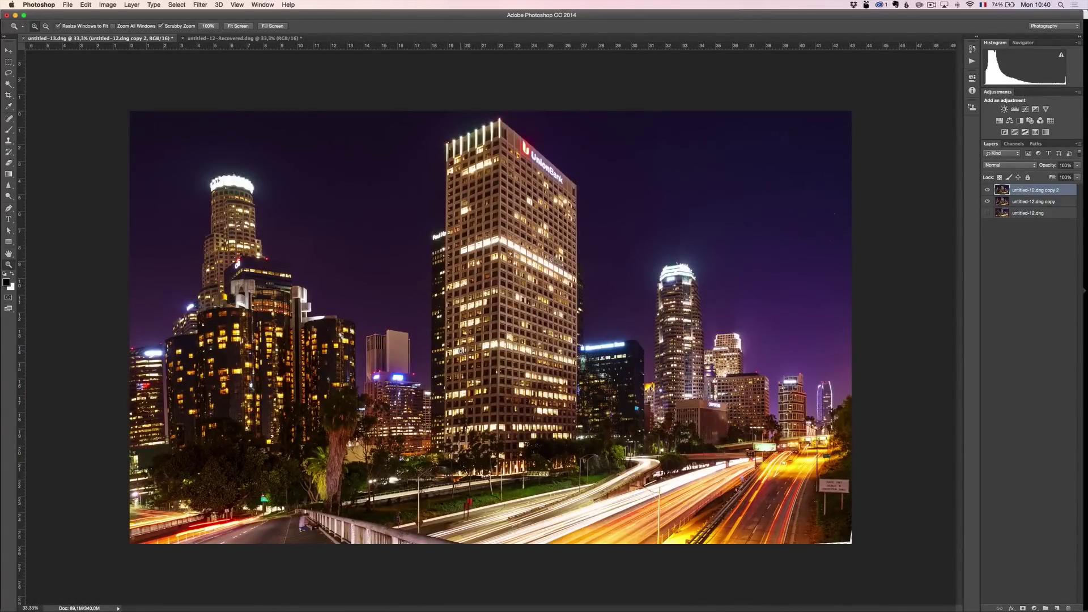
{"action": "left_click", "coordinate": [842, 543]}
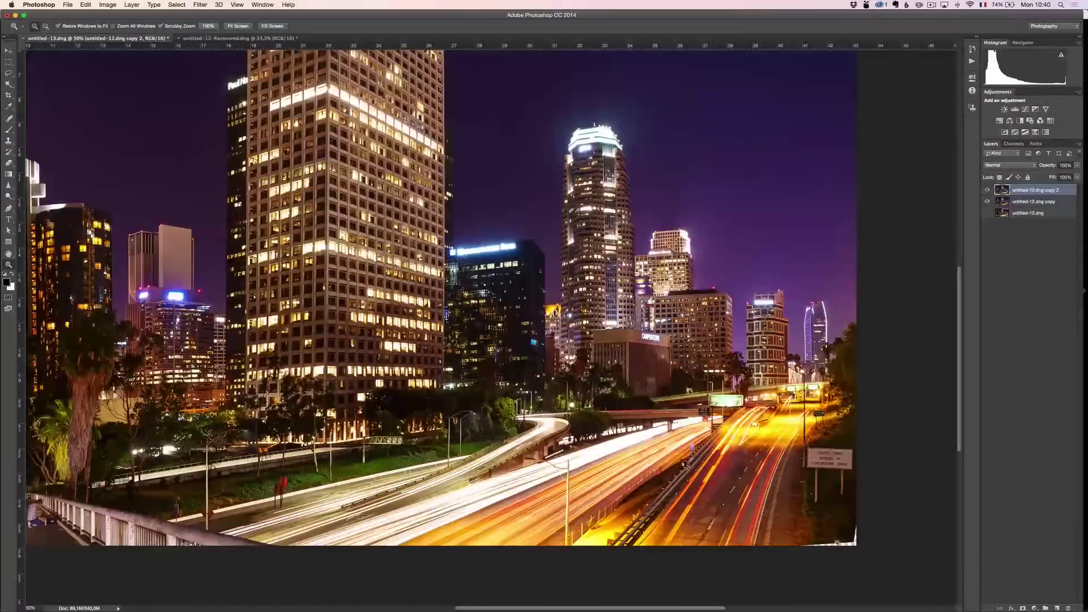
{"action": "key", "text": "s"}
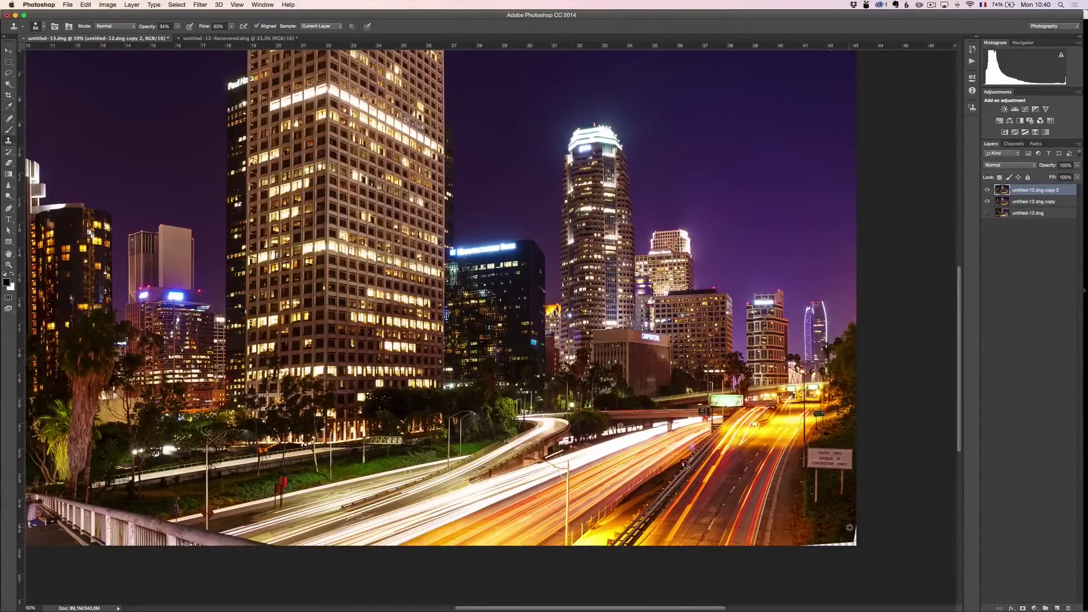
{"action": "left_click_drag", "start_coordinate": [856, 528], "coordinate": [853, 539]}
{"action": "left_click_drag", "start_coordinate": [144, 27], "coordinate": [248, 27]}
{"action": "left_click", "coordinate": [810, 537], "text": "alt"}
{"action": "left_click_drag", "start_coordinate": [804, 544], "coordinate": [855, 544]}
Close the retouched panorama document and save its changes.
{"action": "left_click", "coordinate": [68, 5]}
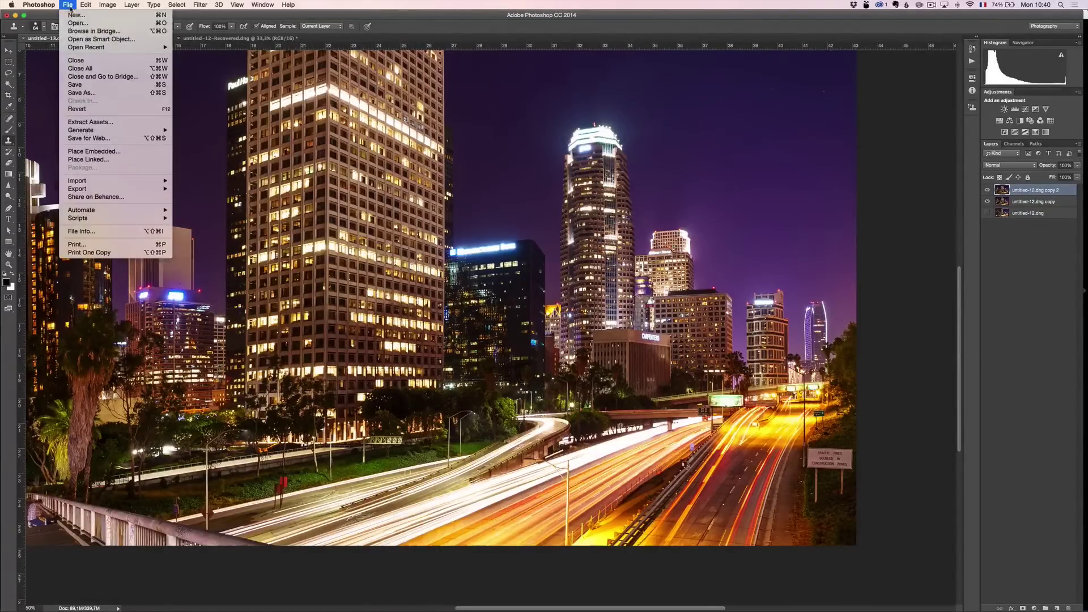
{"action": "left_click", "coordinate": [76, 60]}
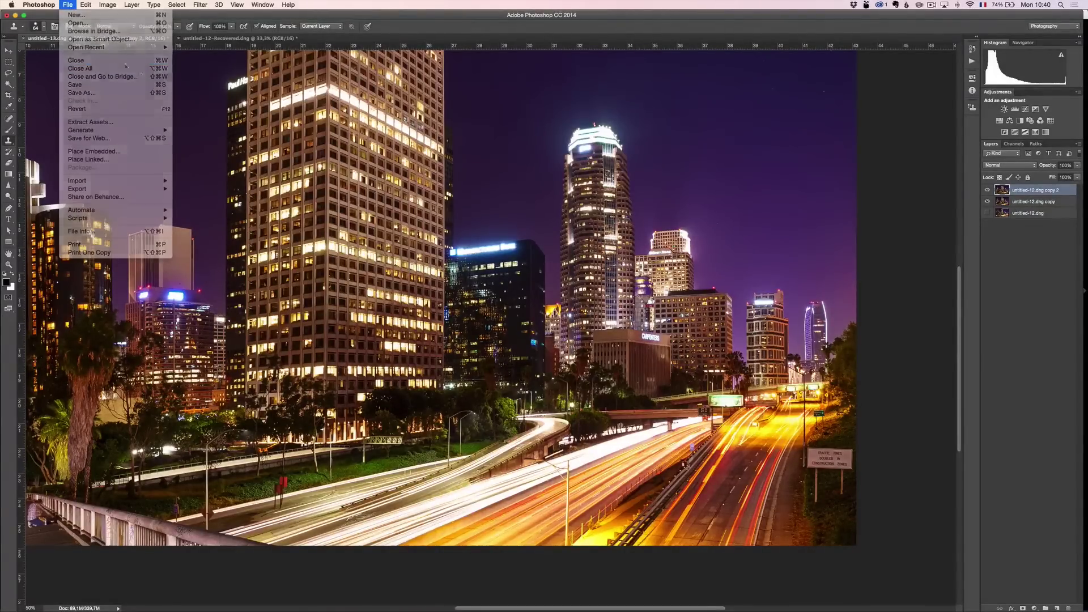
{"action": "left_click", "coordinate": [627, 201]}
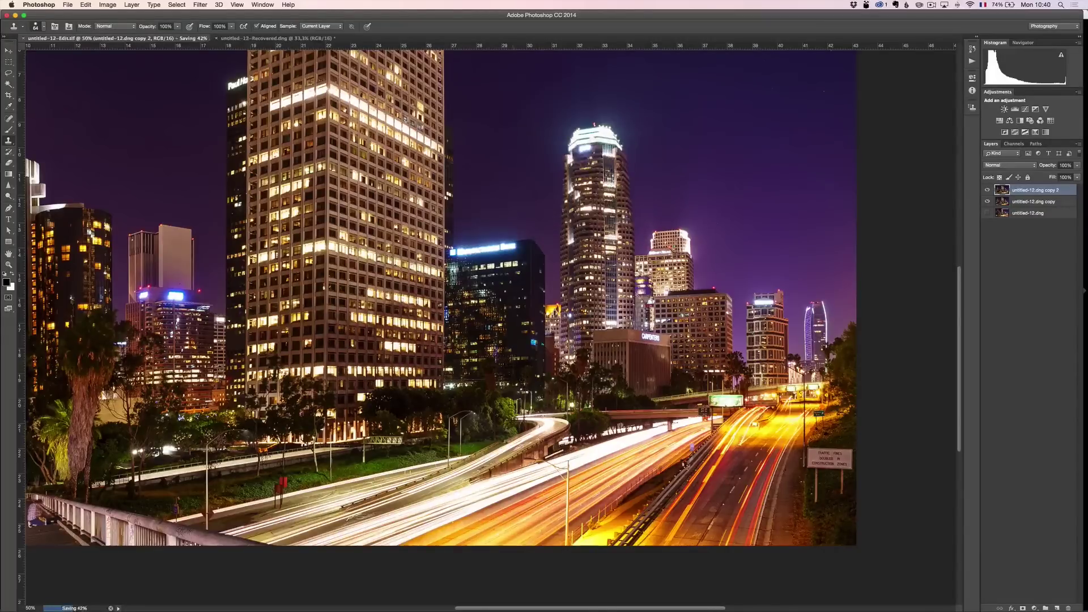
Switch to Lightroom, rate the edited panorama untitled-12-Edit.tif two stars, and keep it as the selected photo.
{"action": "key", "text": "super+Tab"}
{"action": "key", "text": "super+Tab"}
{"action": "left_click", "coordinate": [439, 305]}
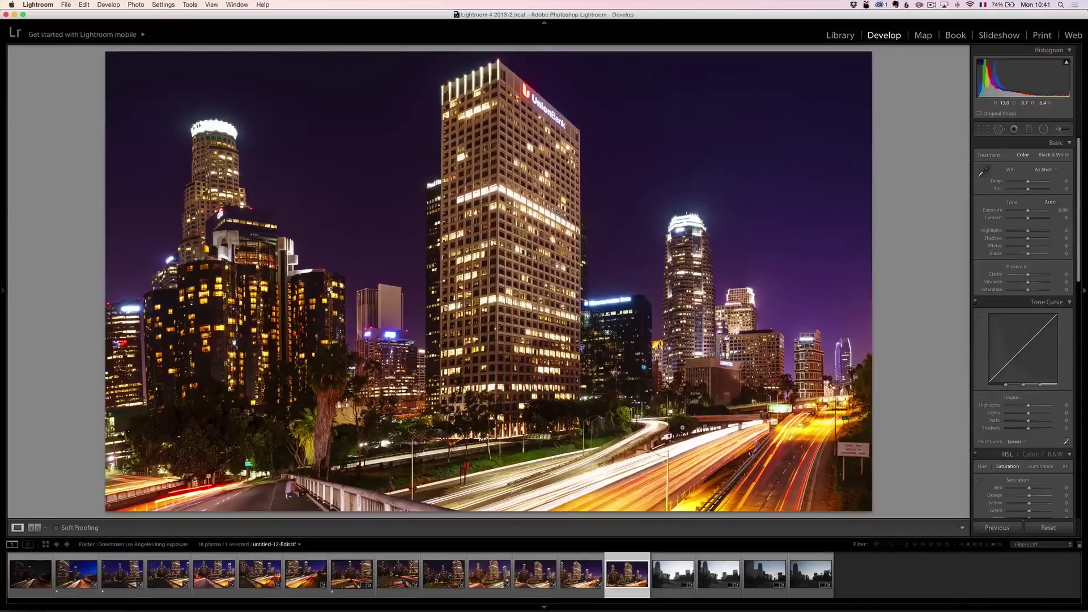
{"action": "key", "text": "2"}
{"action": "key", "text": "Right"}
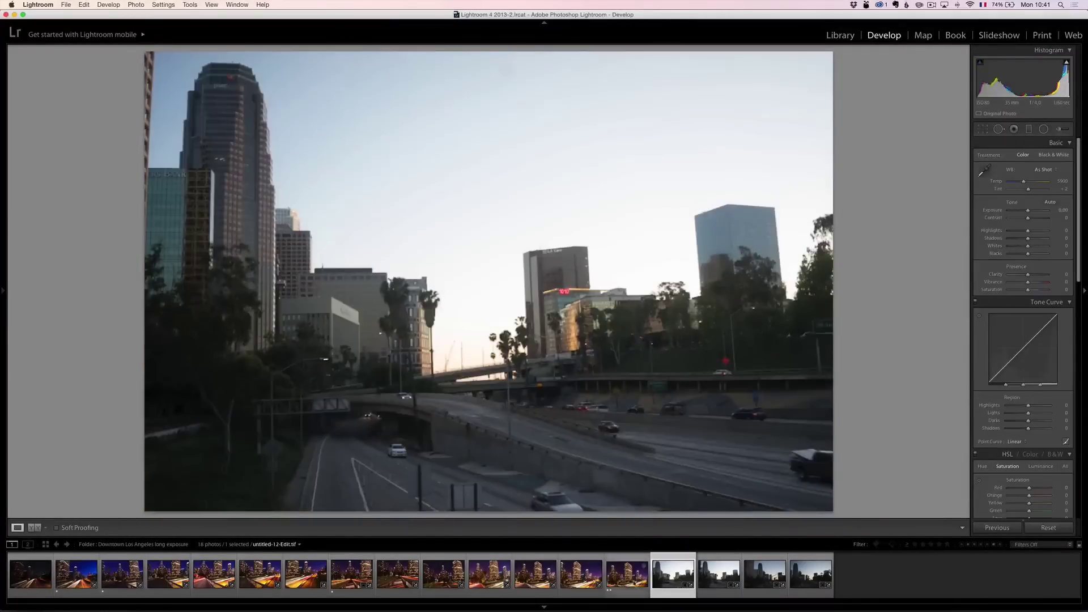
{"action": "left_click", "coordinate": [626, 573]}
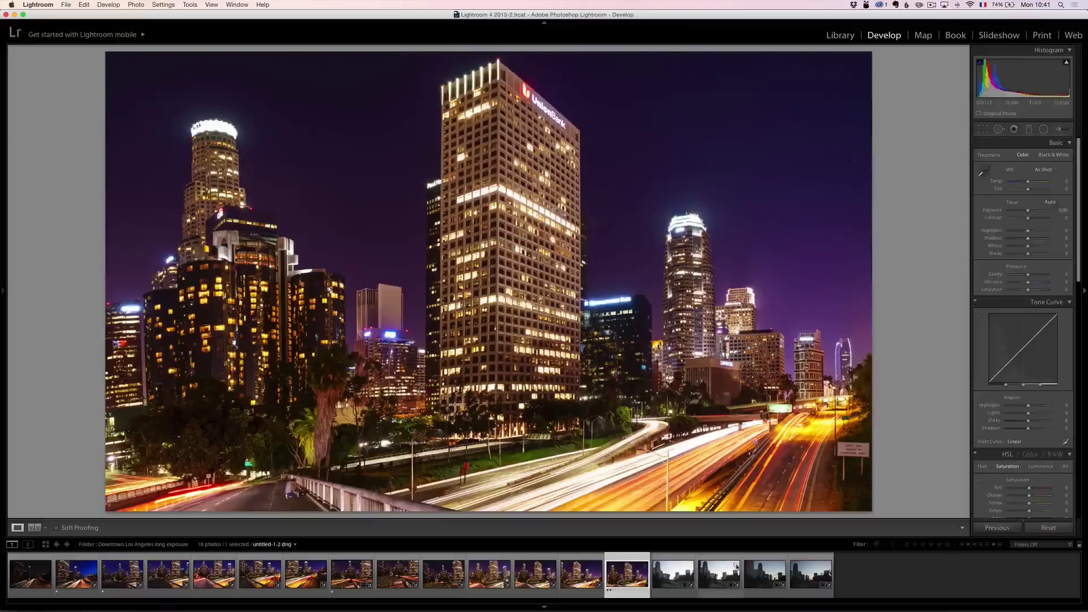
Filter the filmstrip to photos rated one star and higher, and open the first one, untitled-2.dng.
{"action": "left_click", "coordinate": [914, 544]}
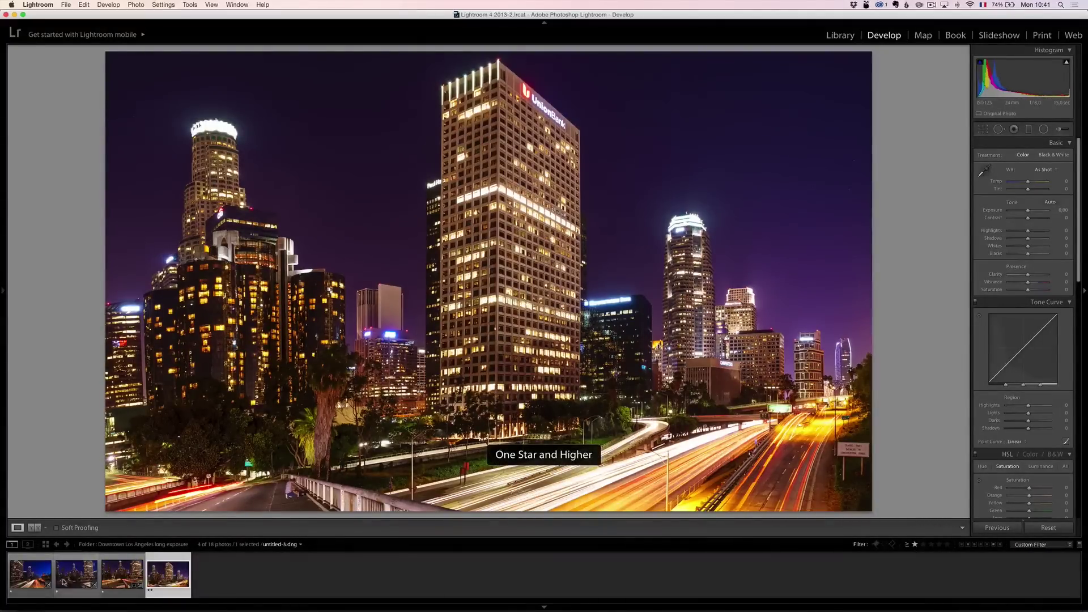
{"action": "left_click", "coordinate": [27, 577]}
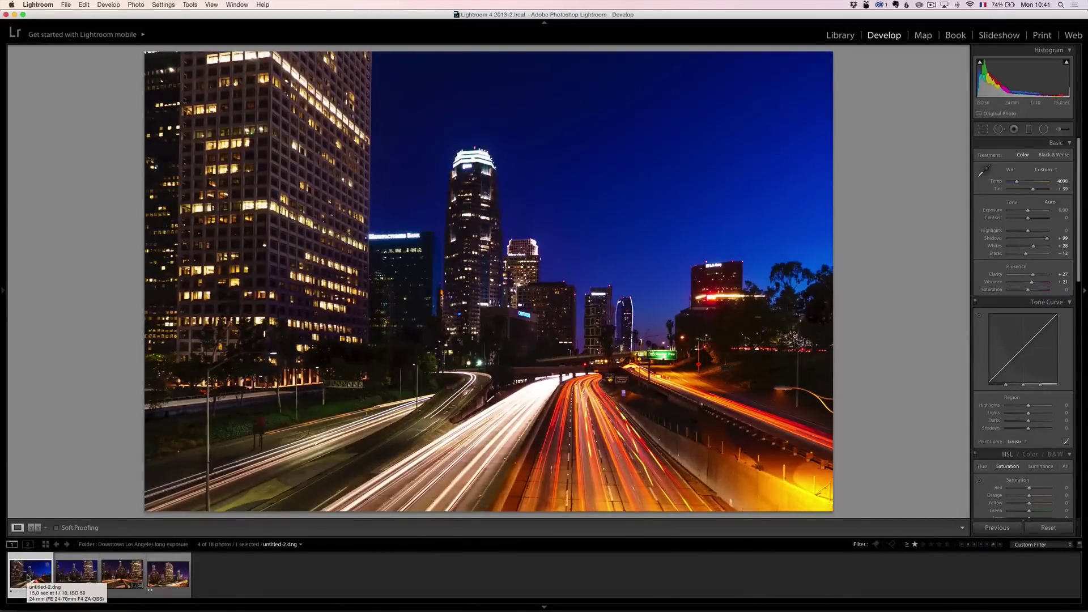
Review the filtered photos one by one with panels hidden and lights out, up to the panorama, and restore the normal view.
{"action": "key", "text": "shift+Tab"}
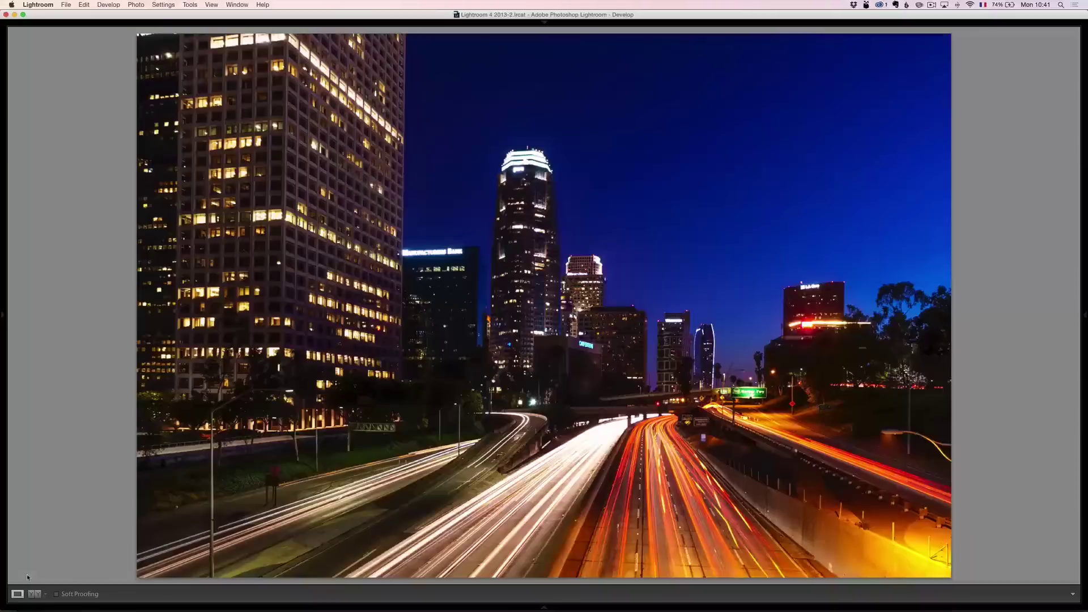
{"action": "key", "text": "l"}
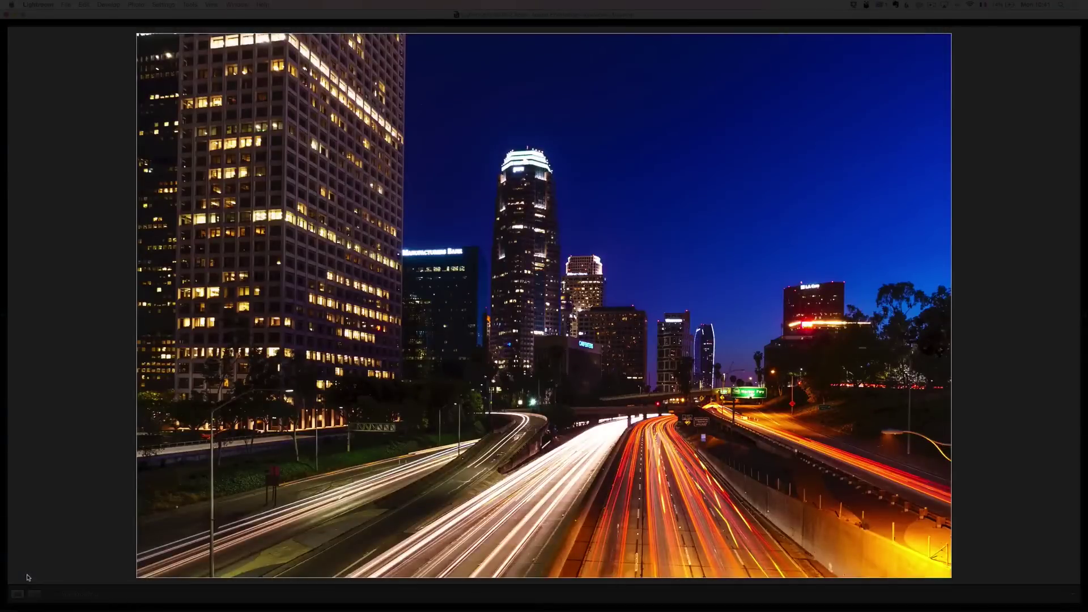
{"action": "key", "text": "l"}
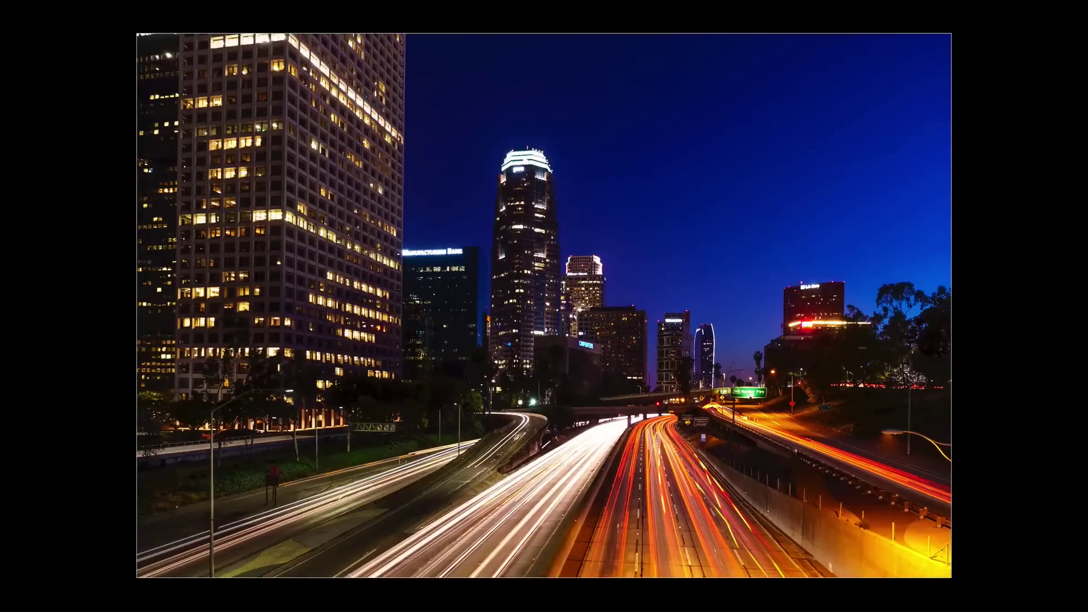
{"action": "key", "text": "Right"}
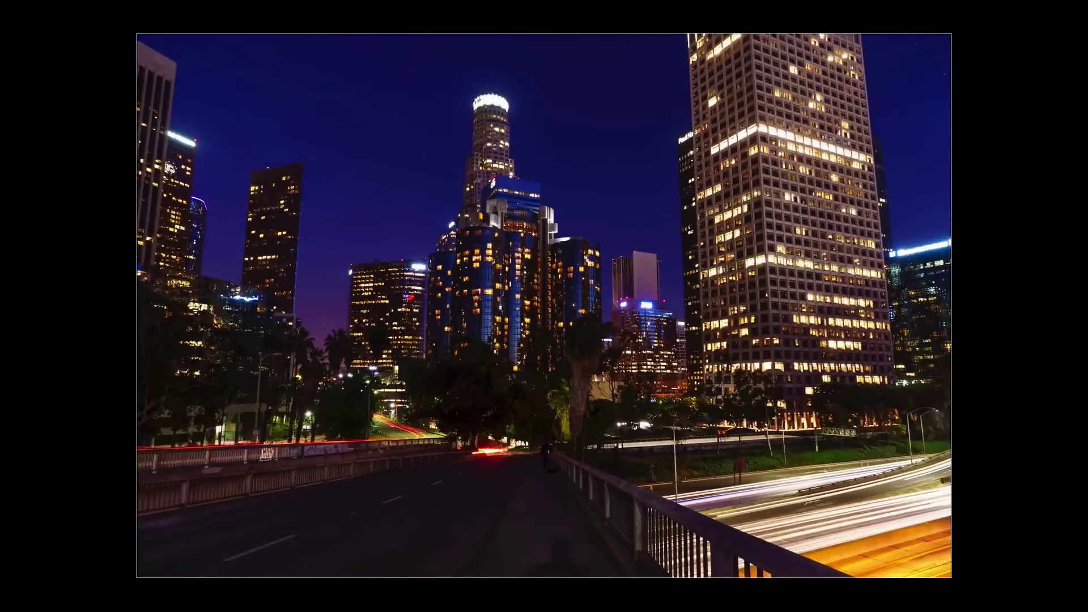
{"action": "key", "text": "Right"}
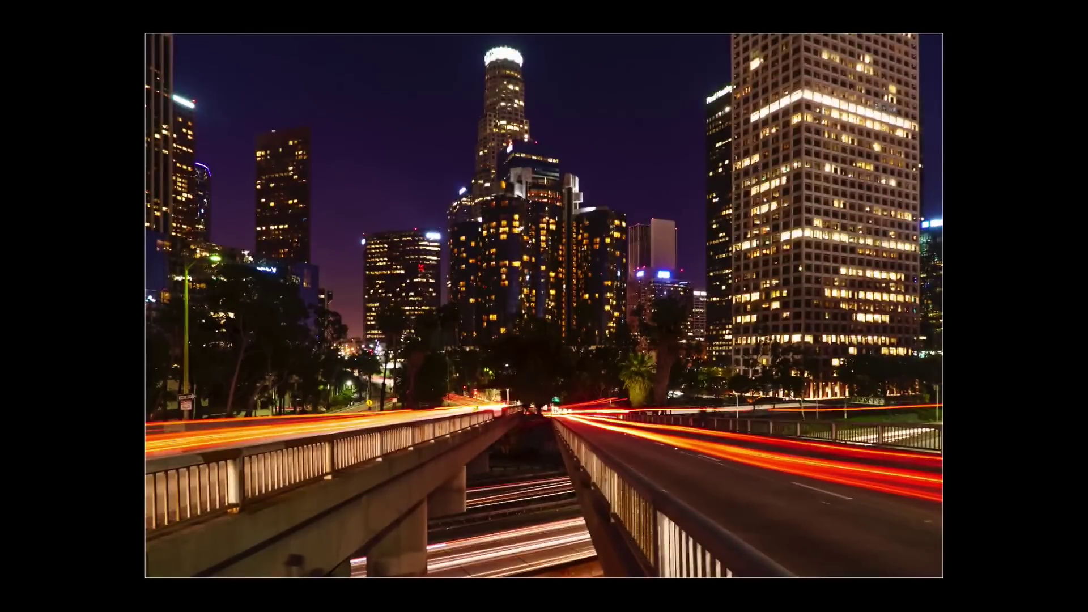
{"action": "key", "text": "Right"}
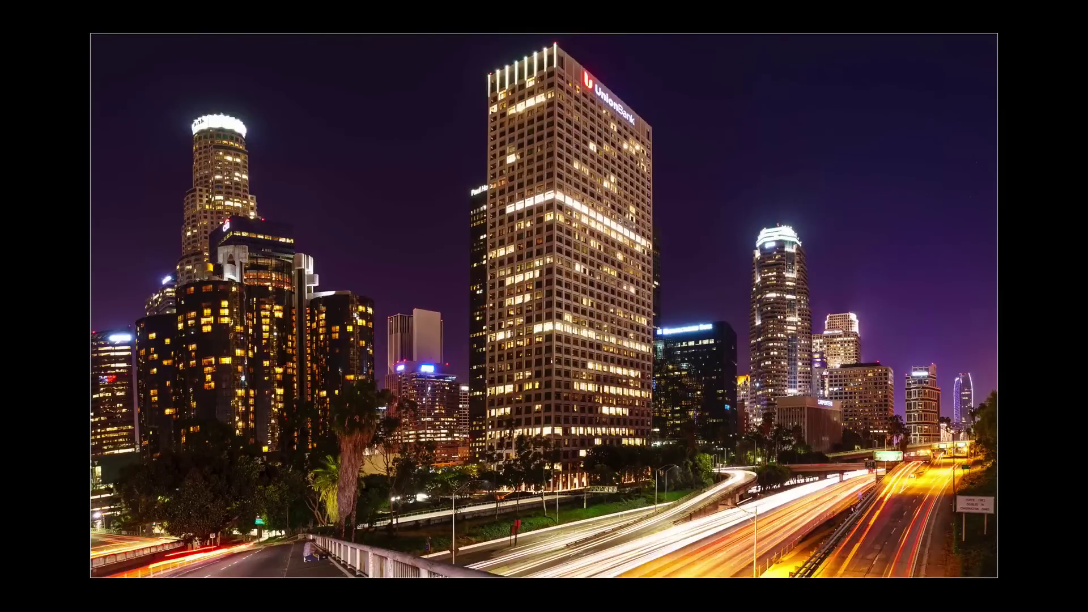
{"action": "key", "text": "l"}
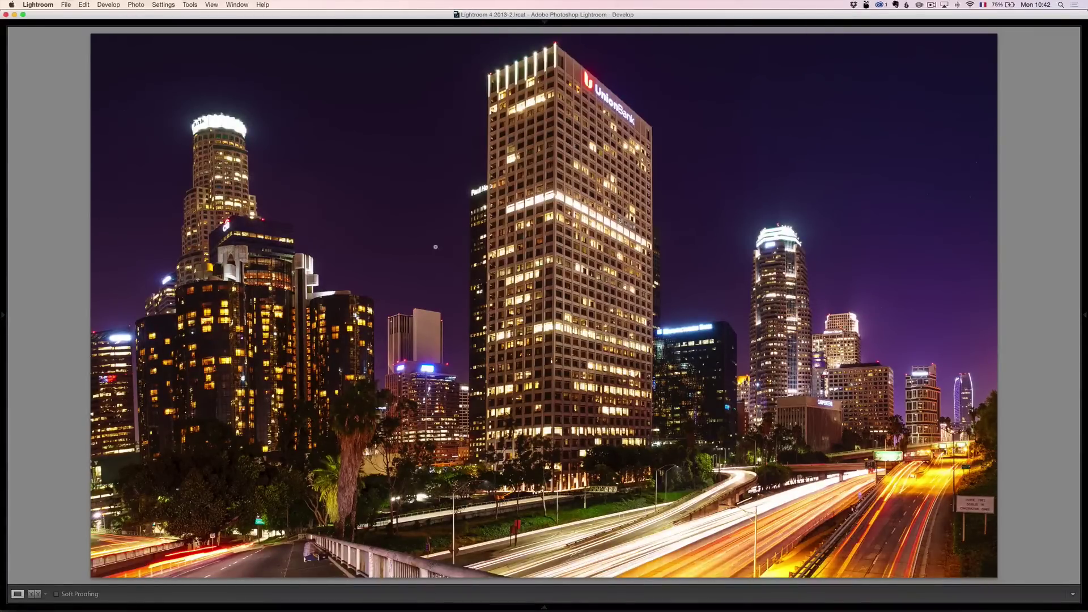
{"action": "key", "text": "shift+Tab"}
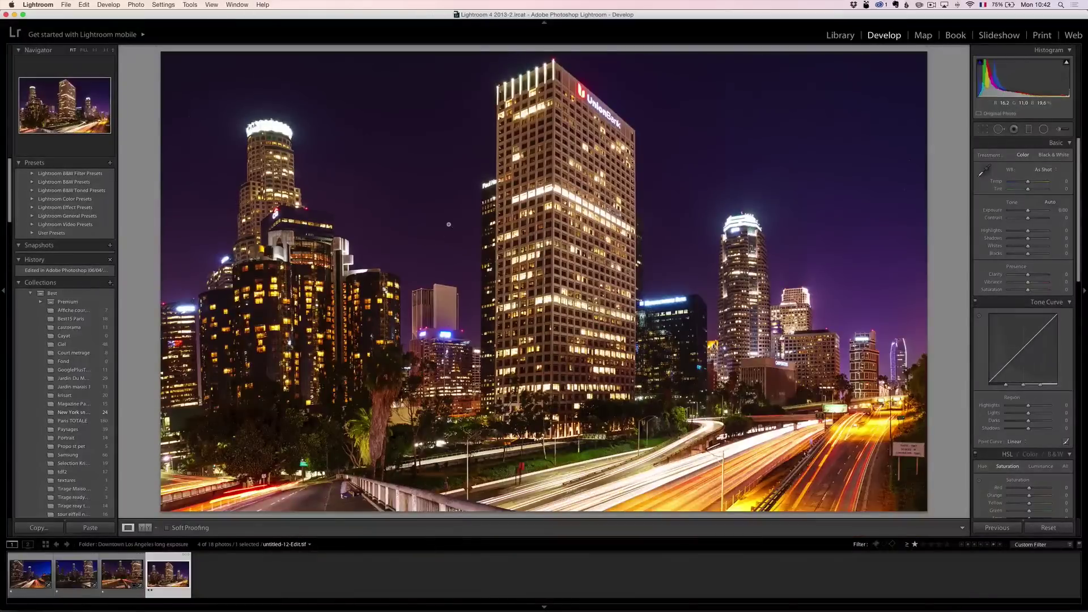